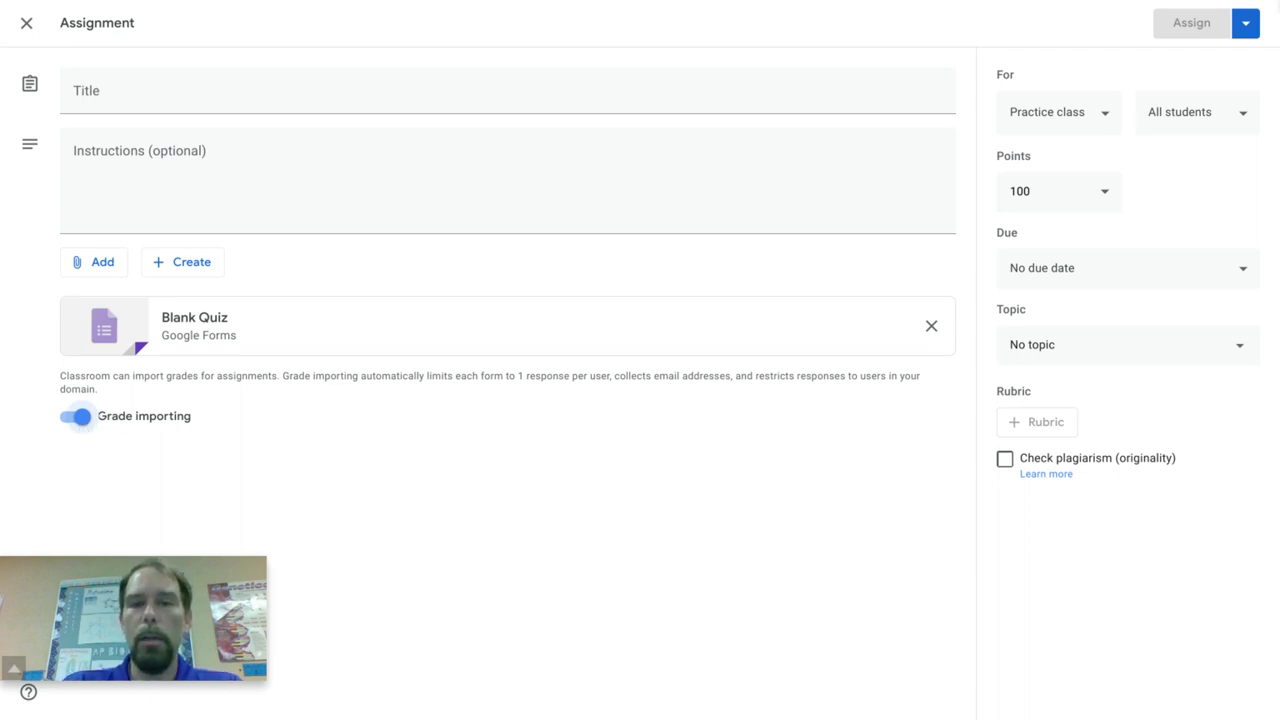
Step: Discard the draft of the untitled assignment with the Blank Quiz attached
{"action": "left_click", "coordinate": [1246, 22]}
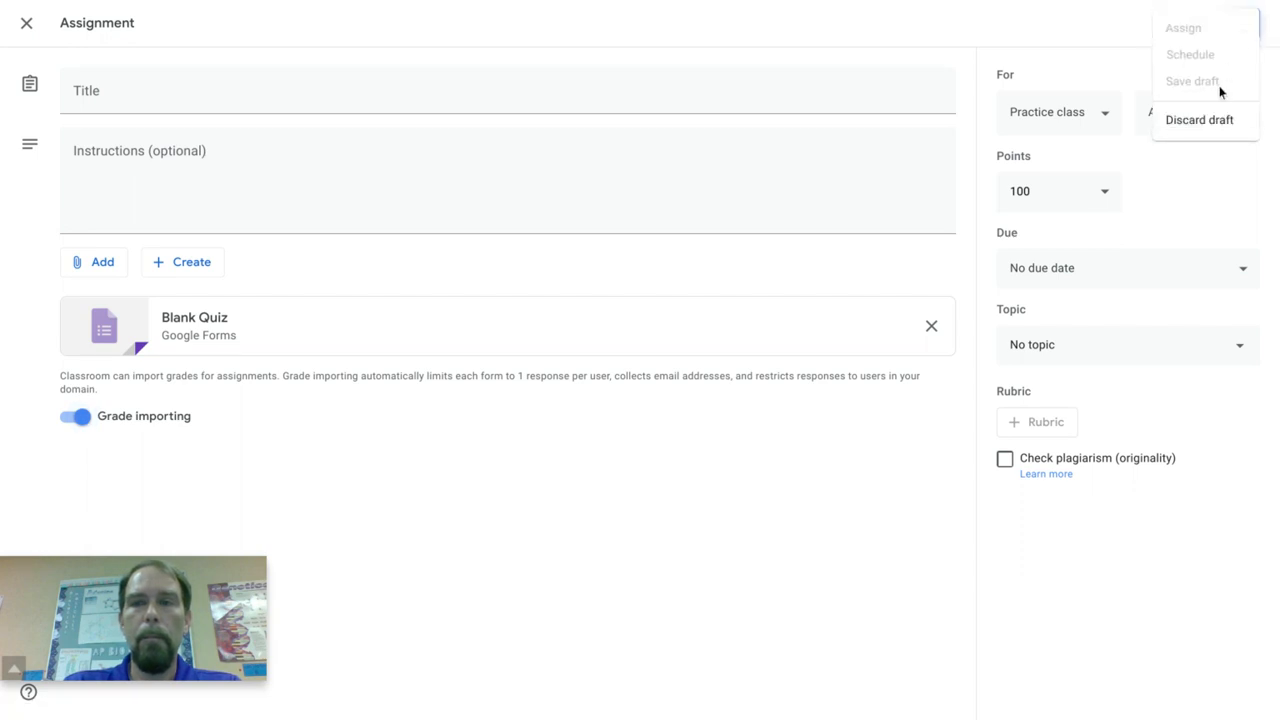
{"action": "left_click", "coordinate": [1205, 124]}
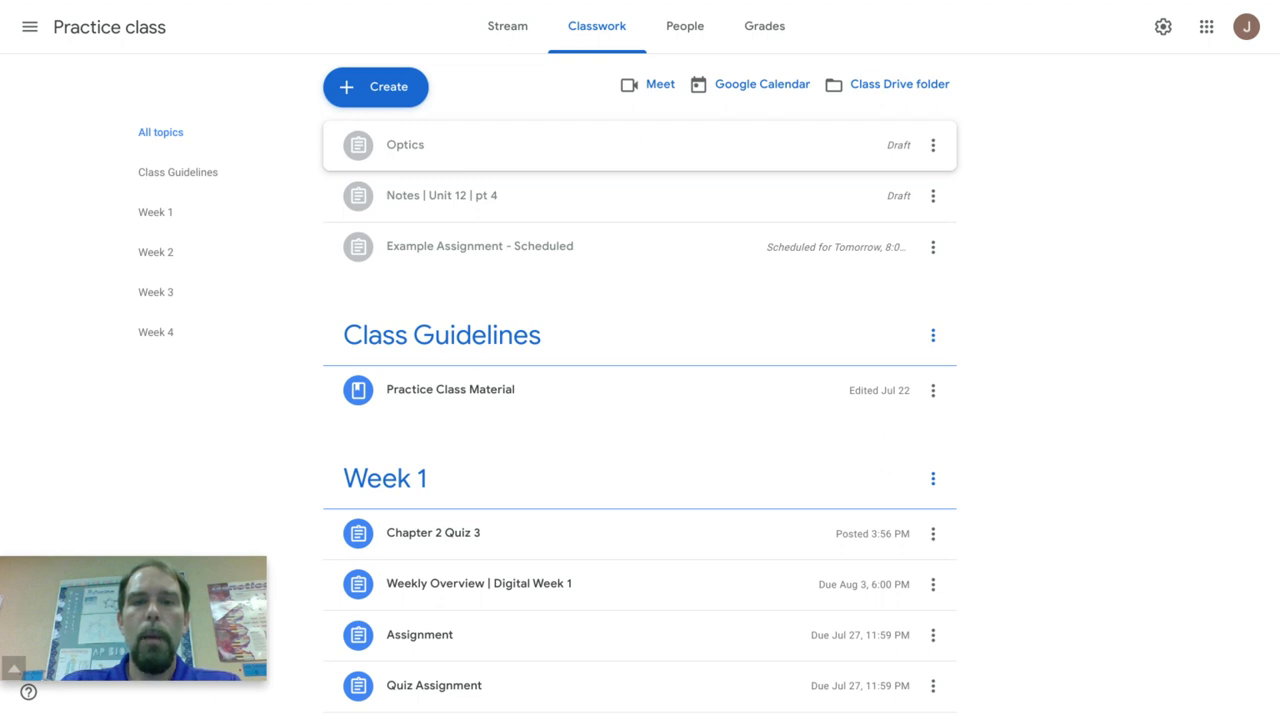
Step: Examine the details of the Optics and Notes | Unit 12 | pt 4 assignment drafts in the classwork list
{"action": "left_click", "coordinate": [452, 152]}
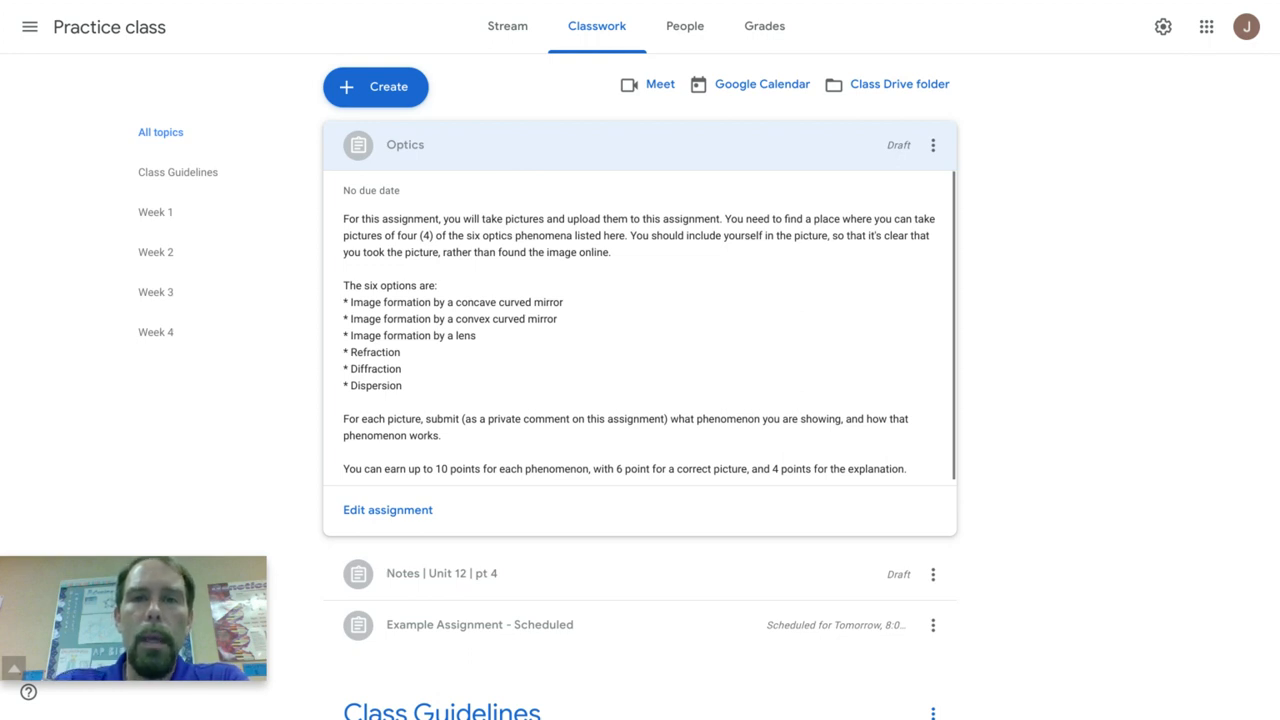
{"action": "left_click", "coordinate": [526, 157]}
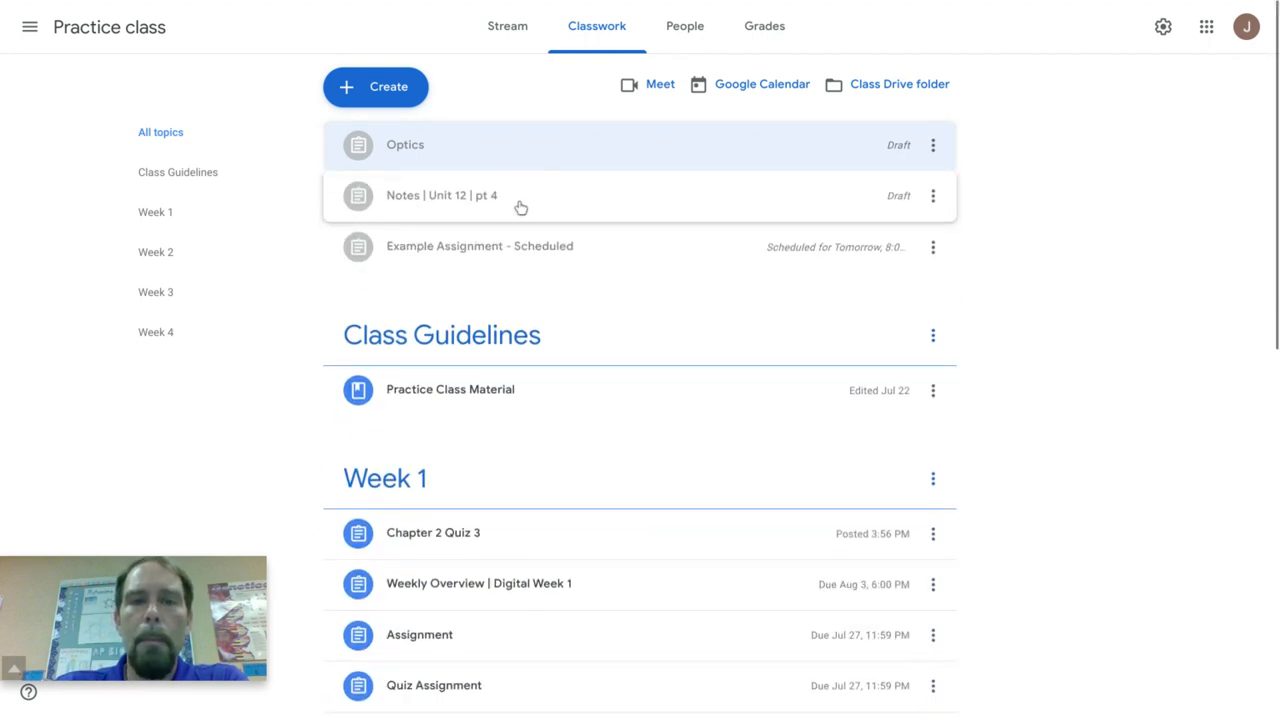
{"action": "left_click", "coordinate": [526, 207]}
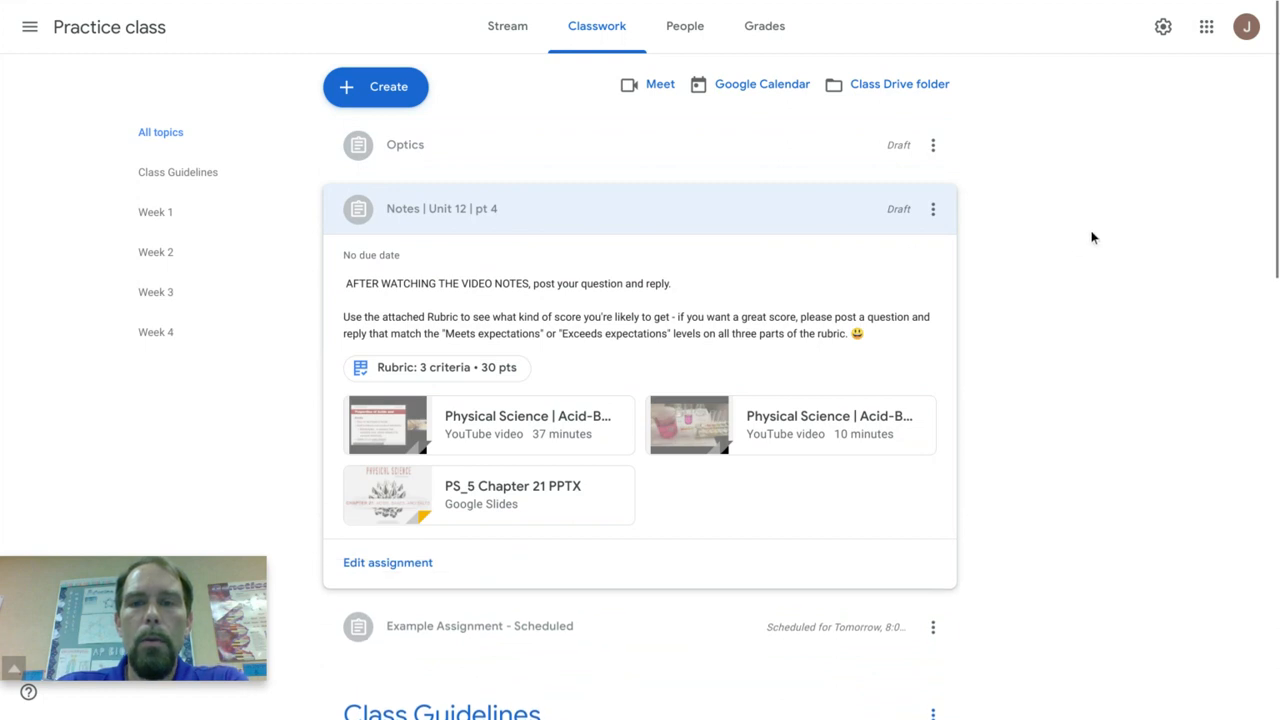
{"action": "scroll", "coordinate": [1077, 238], "scroll_direction": "down", "scroll_amount": 1}
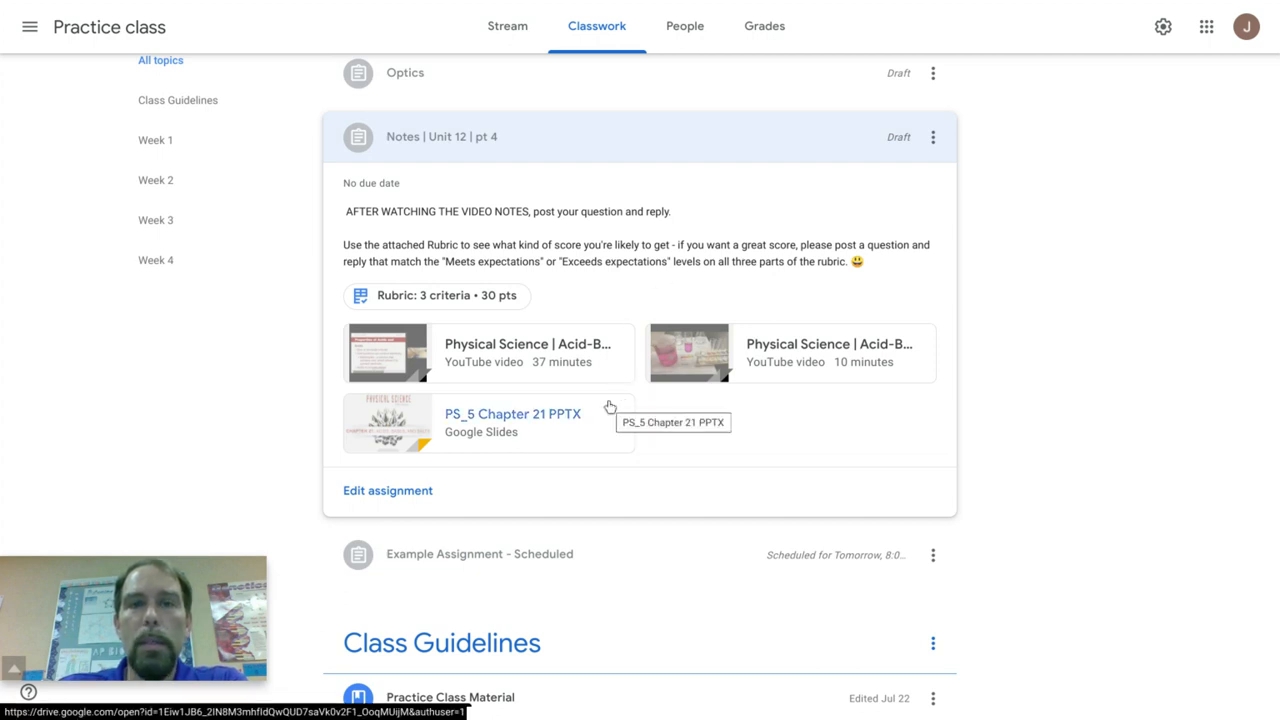
Step: Open the Notes | Unit 12 | pt 4 assignment for editing and save it as a draft
{"action": "left_click", "coordinate": [410, 491]}
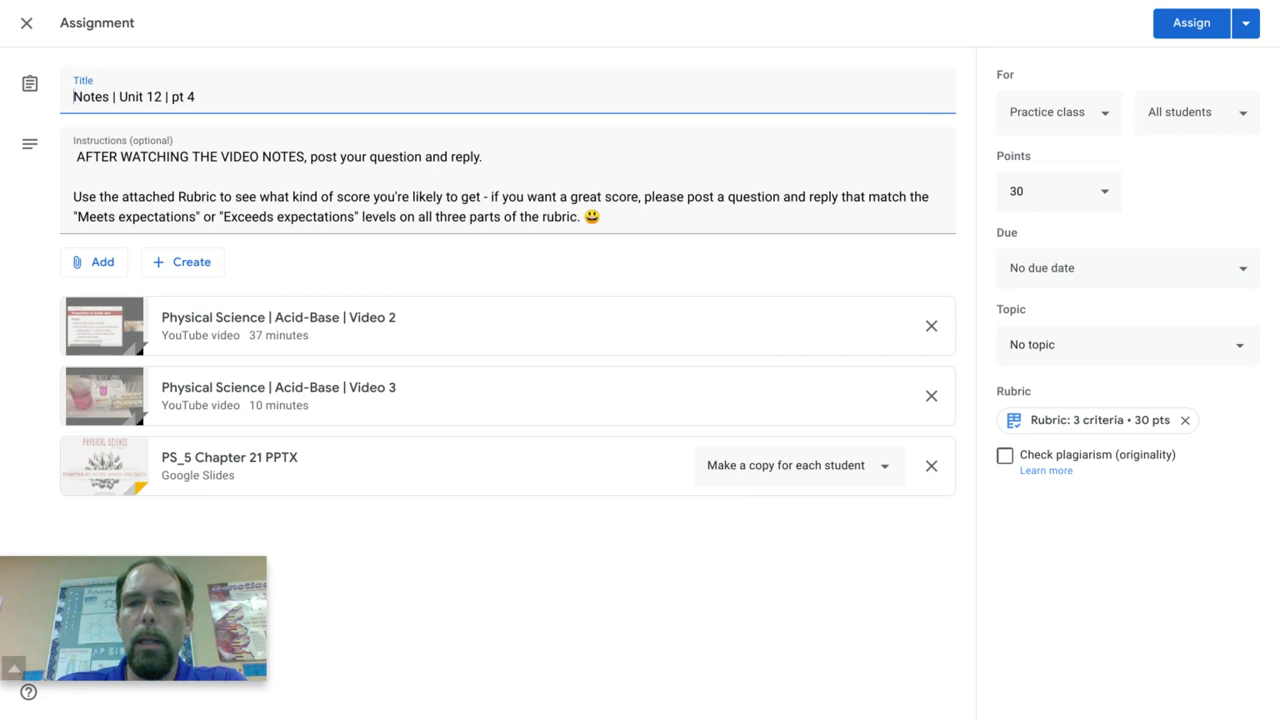
{"action": "left_click", "coordinate": [1246, 23]}
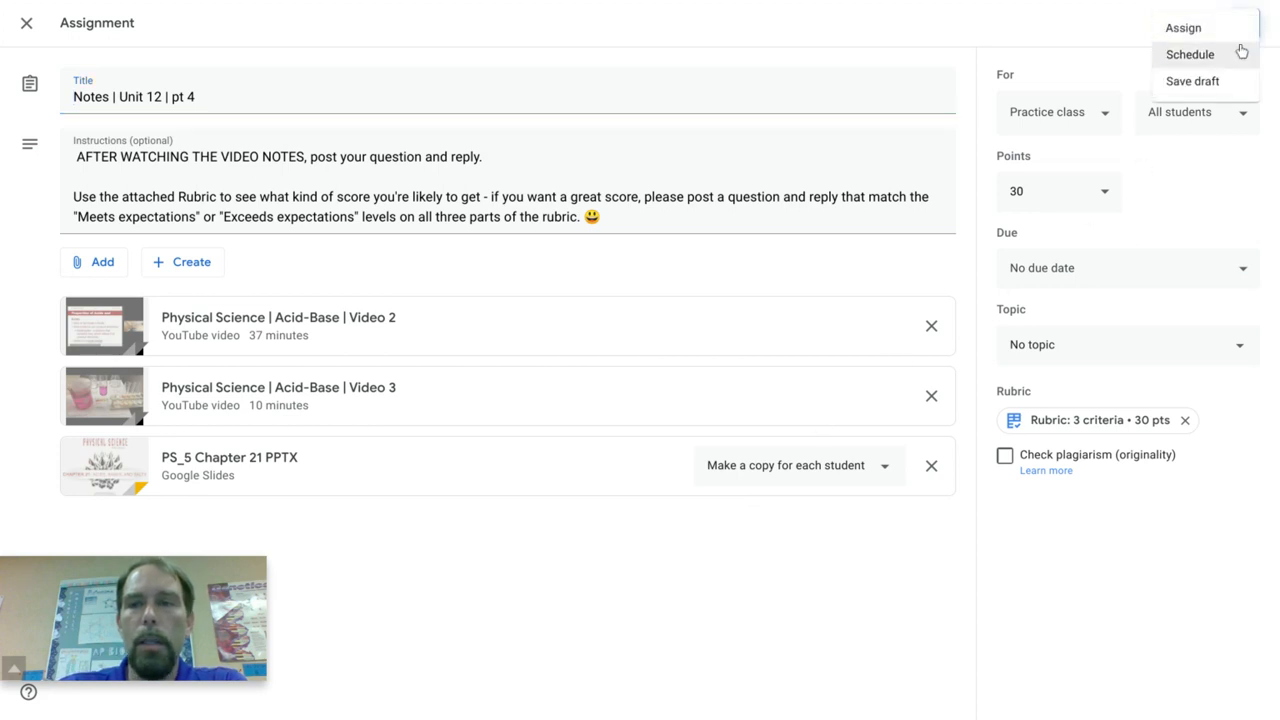
{"action": "left_click", "coordinate": [1212, 83]}
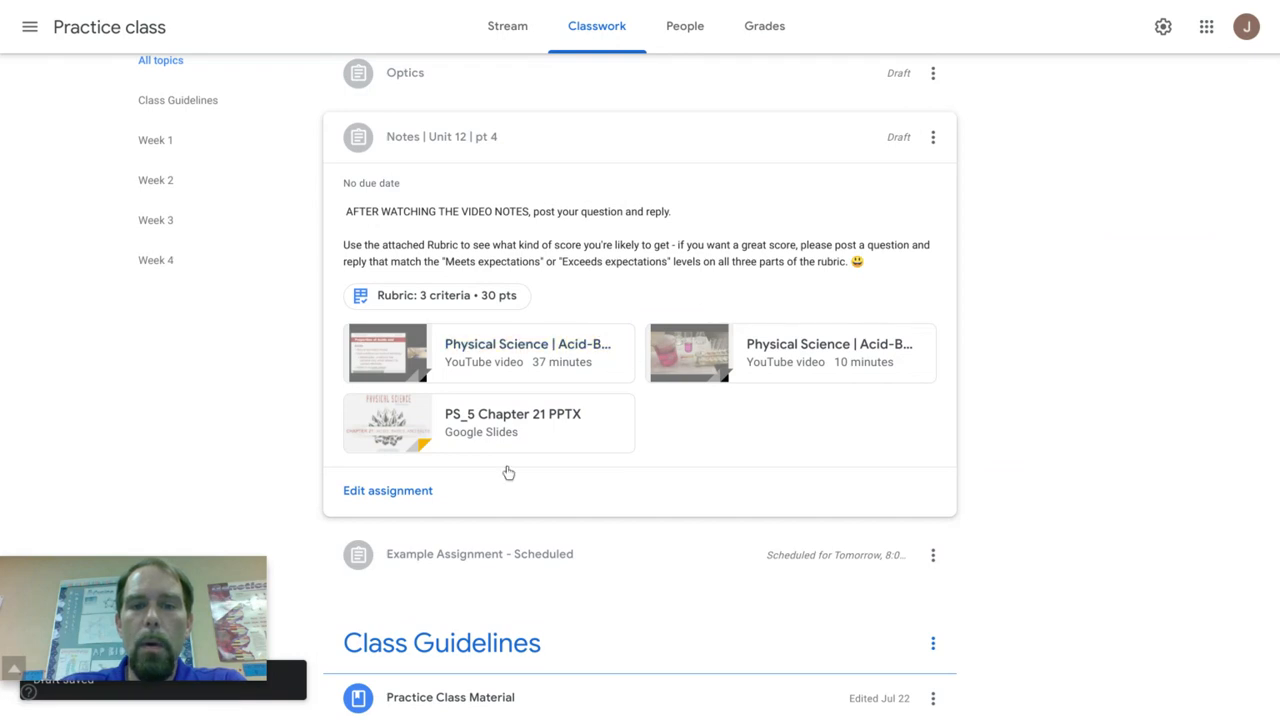
Step: Open the Example Assignment - Scheduled for editing and create a new Google Form as an attachment
{"action": "left_click", "coordinate": [525, 554]}
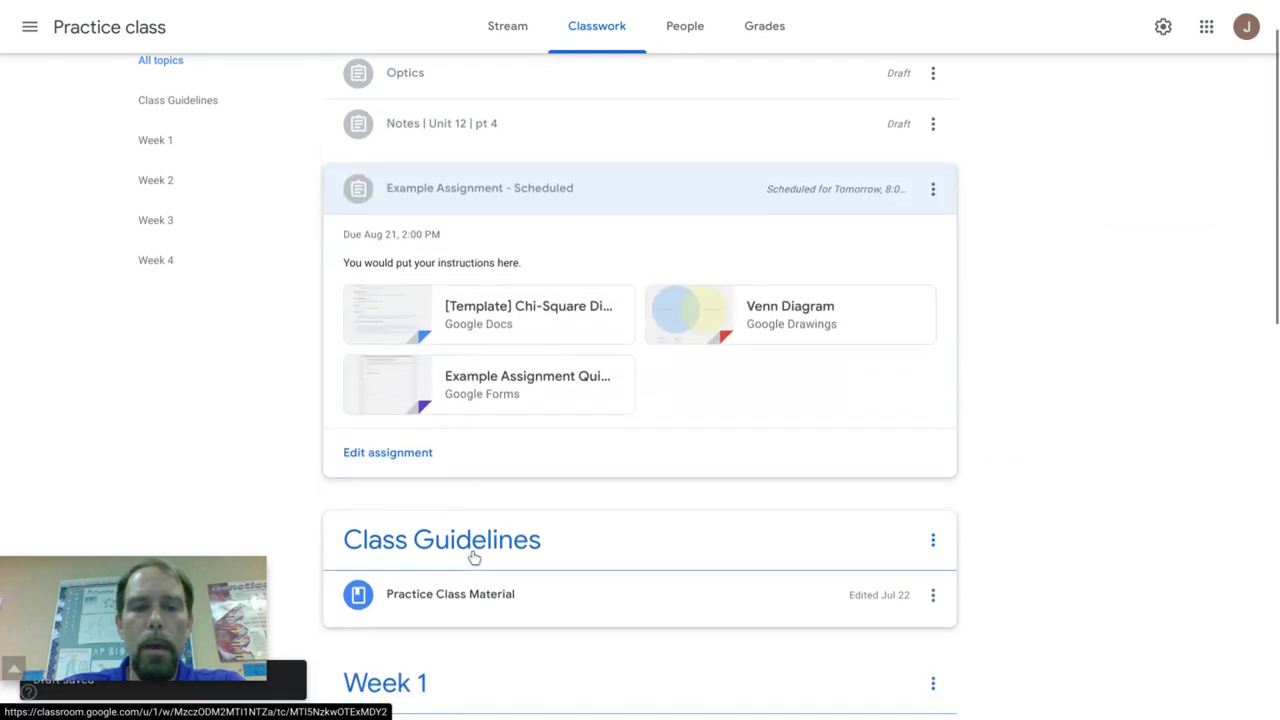
{"action": "left_click", "coordinate": [397, 459]}
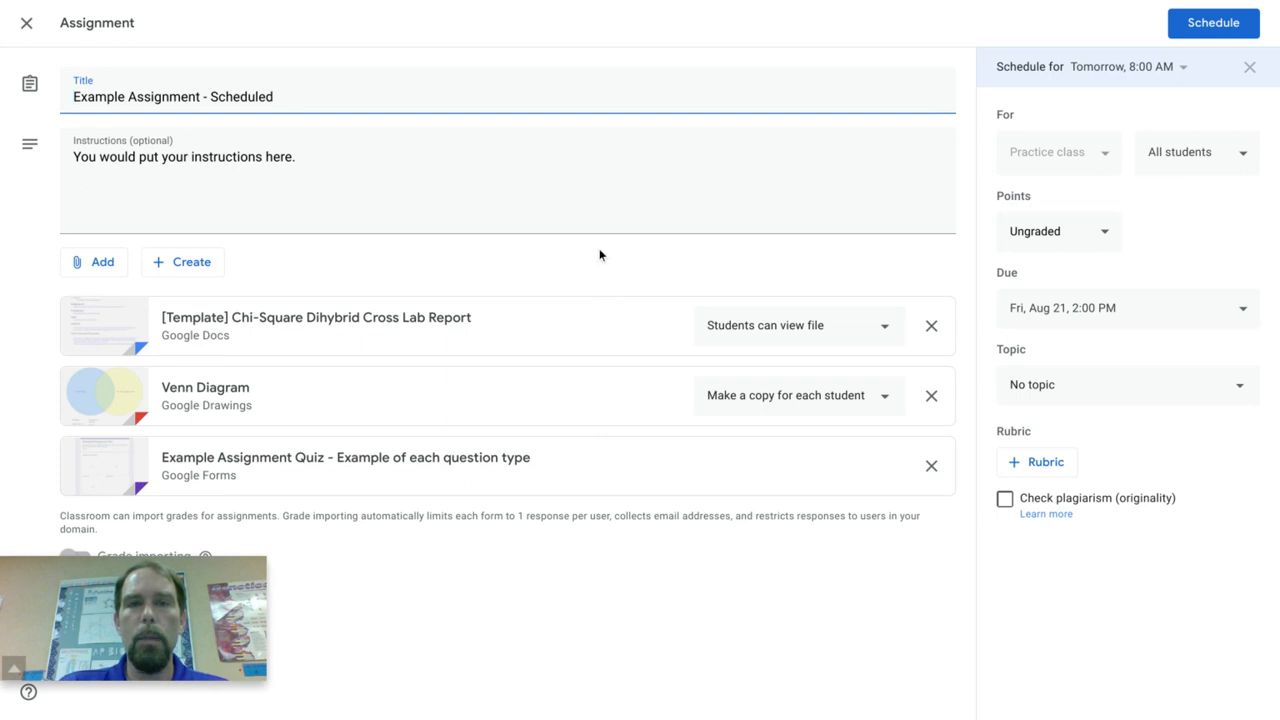
{"action": "left_click", "coordinate": [202, 268]}
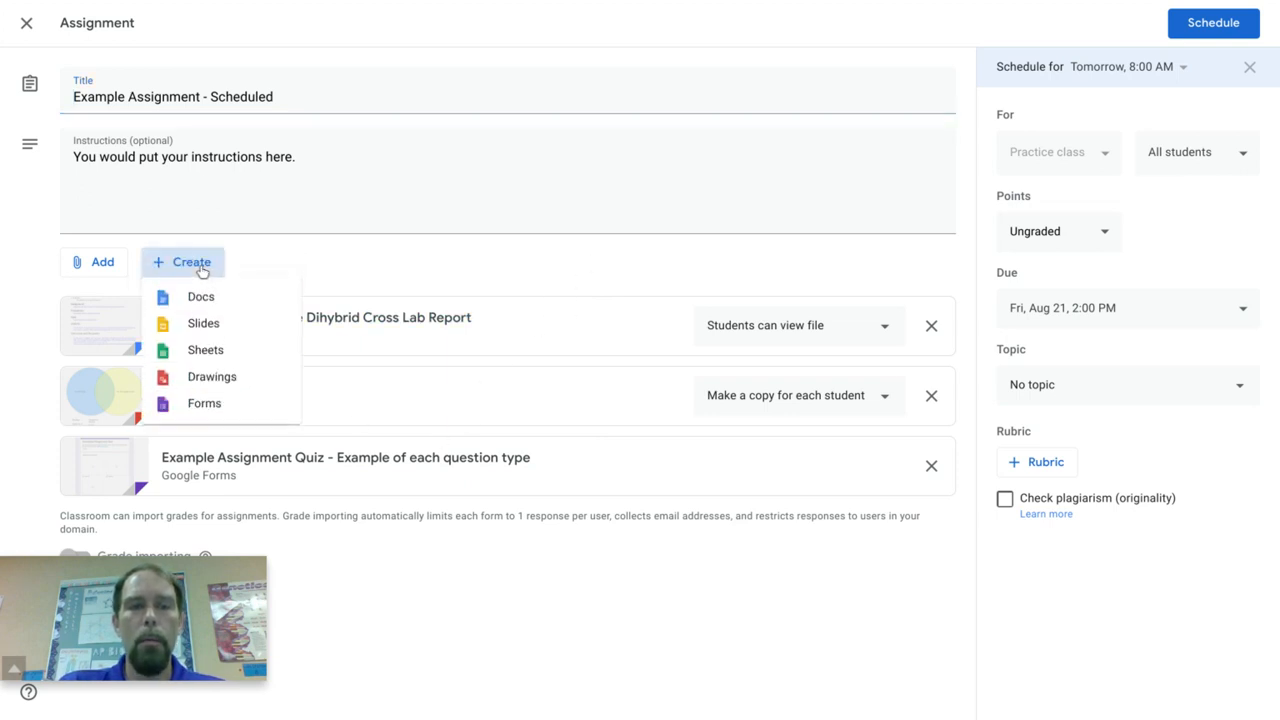
{"action": "left_click", "coordinate": [205, 405]}
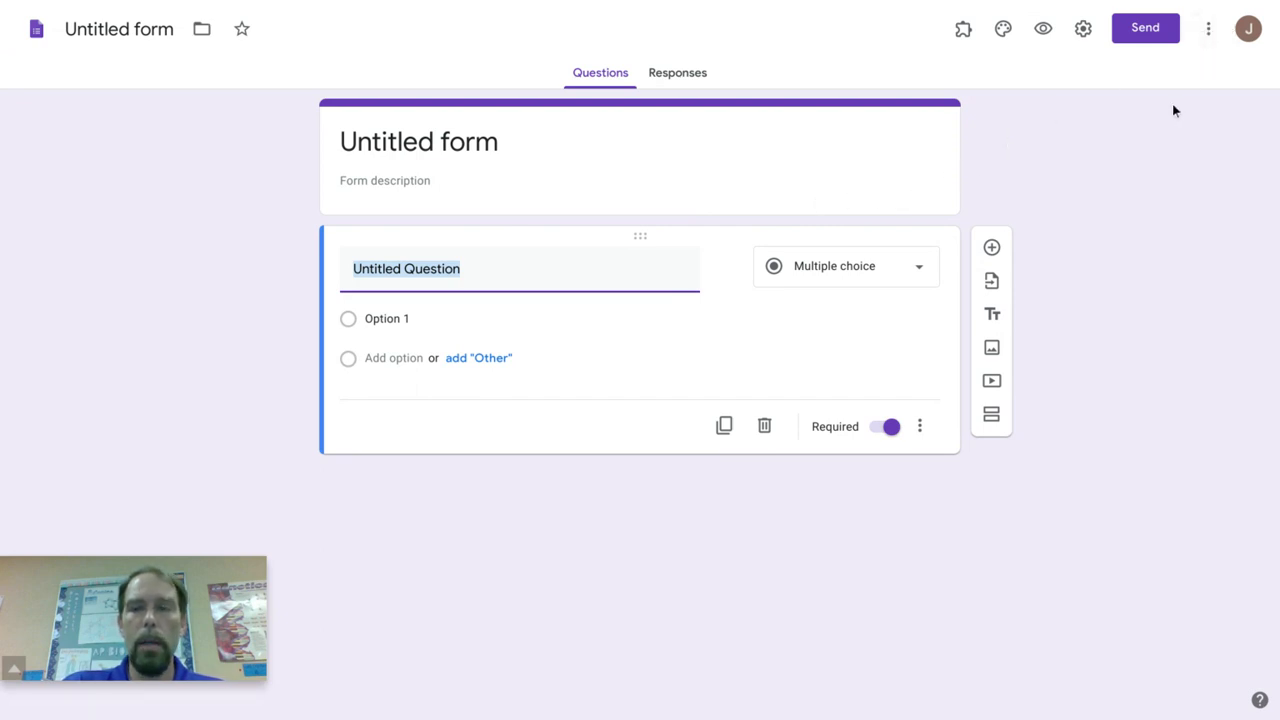
Step: Make the untitled form a quiz that is limited to 1 response and collects email addresses, and save the settings
{"action": "left_click", "coordinate": [1085, 36]}
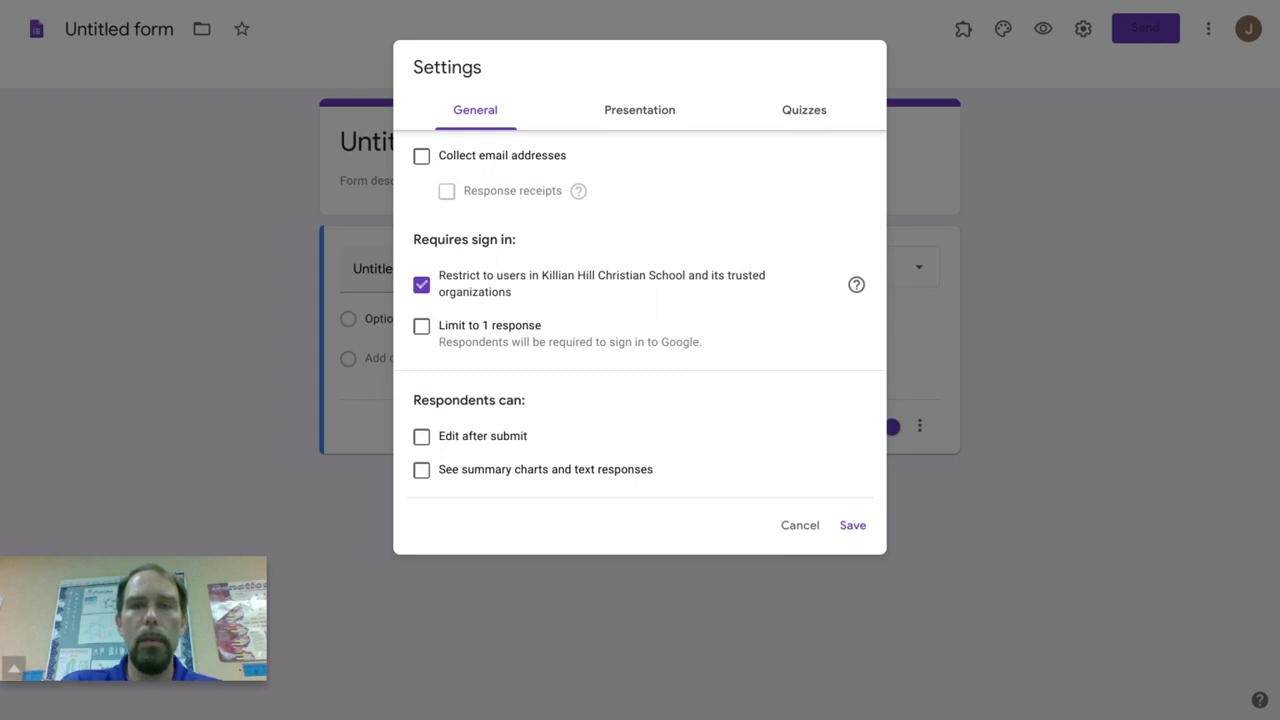
{"action": "left_click", "coordinate": [802, 114]}
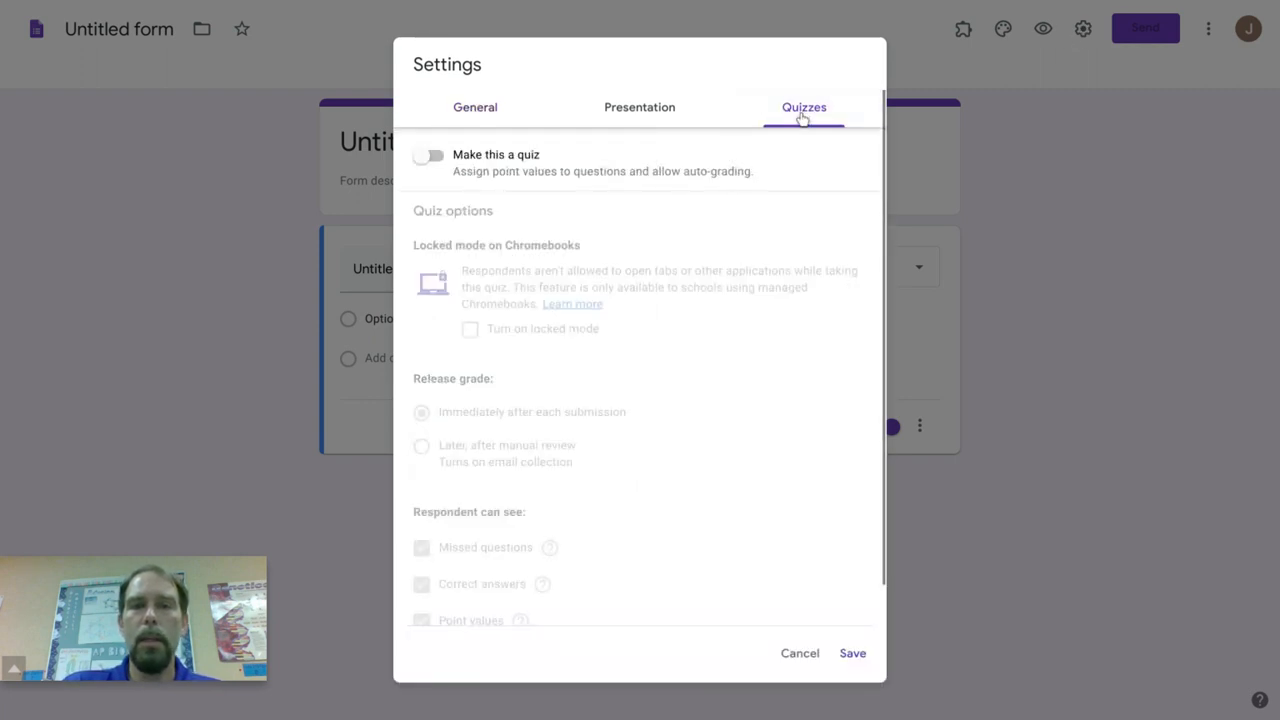
{"action": "left_click", "coordinate": [430, 160]}
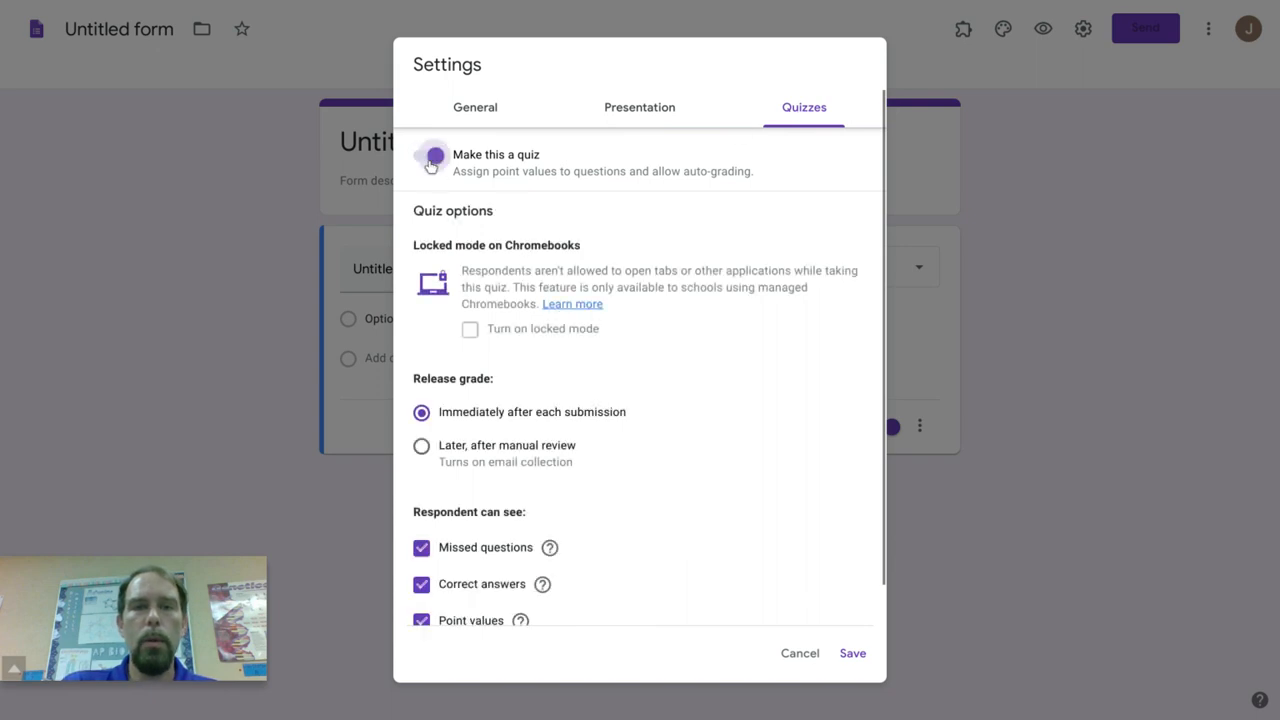
{"action": "left_click", "coordinate": [476, 110]}
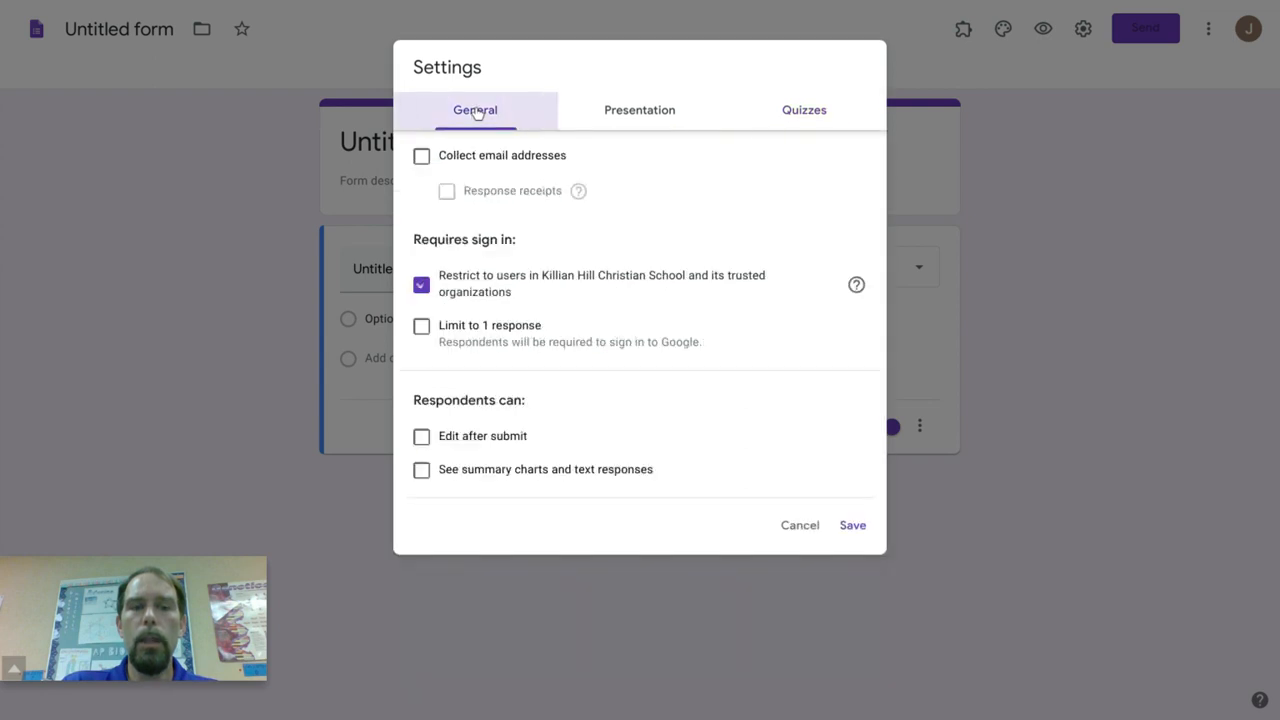
{"action": "left_click", "coordinate": [422, 328]}
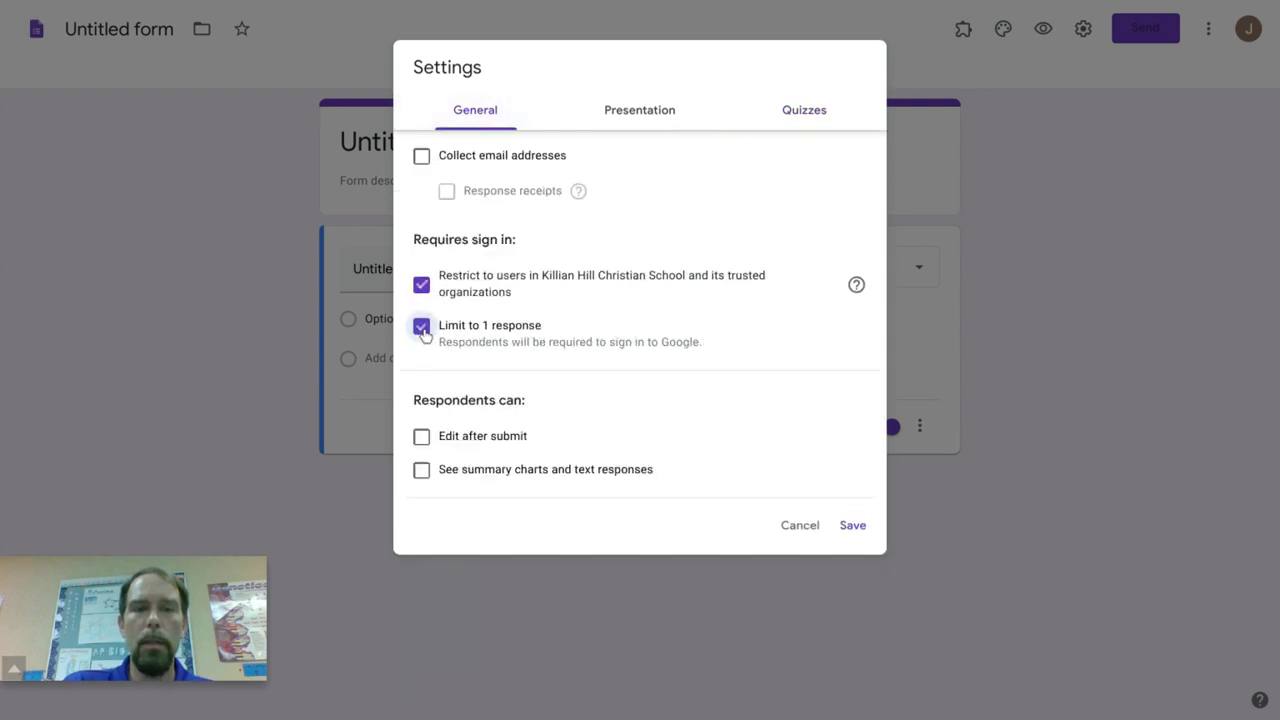
{"action": "left_click", "coordinate": [421, 157]}
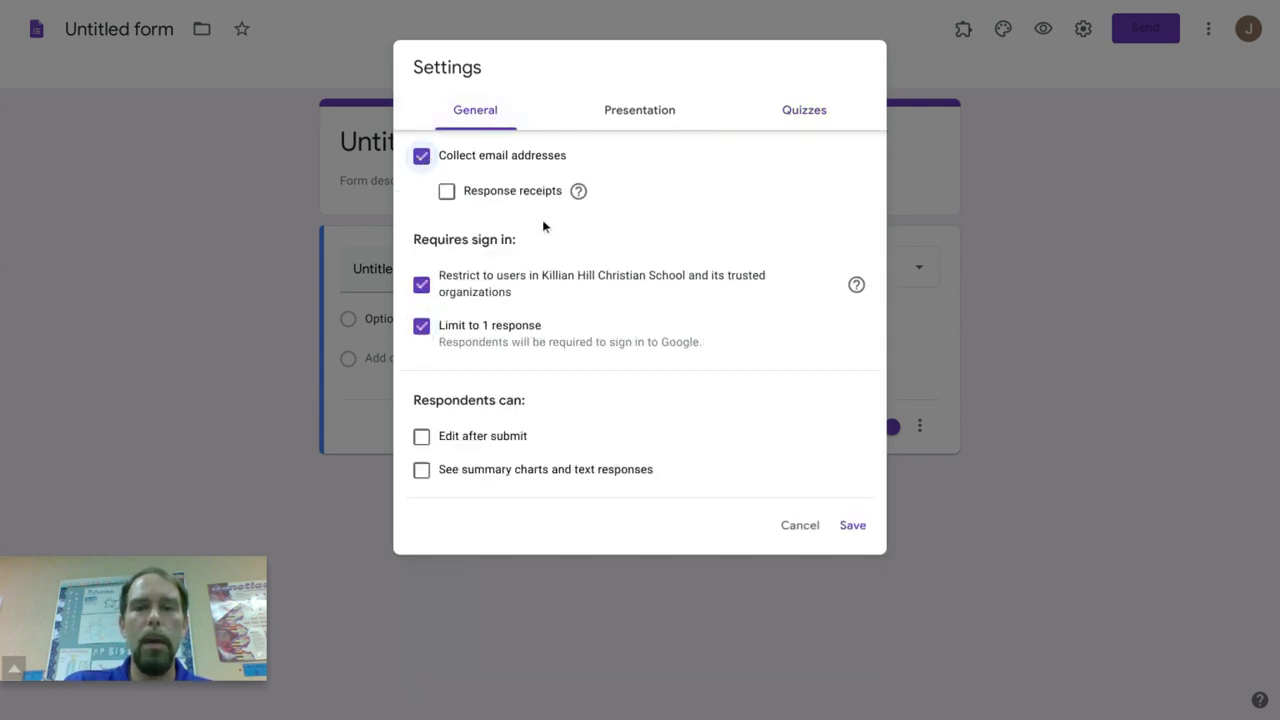
{"action": "left_click", "coordinate": [850, 525]}
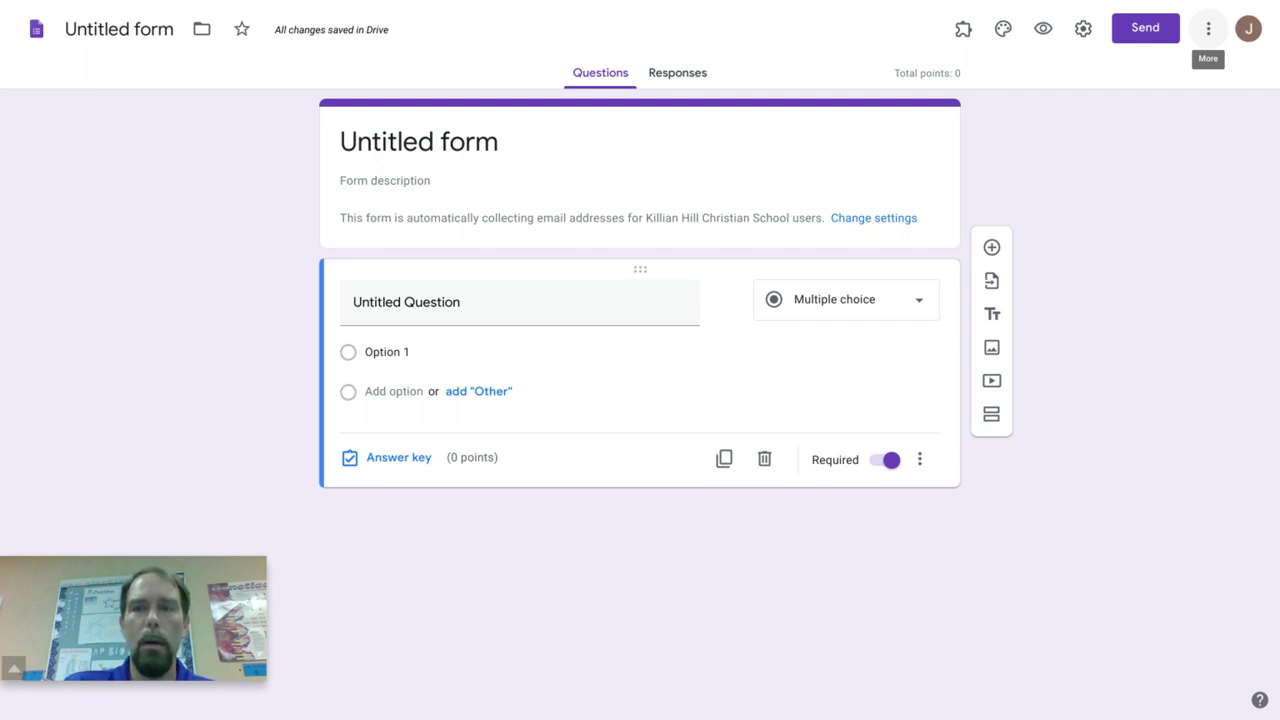
Step: Move the untitled form to the trash and return to the scheduled assignment
{"action": "left_click", "coordinate": [1208, 28]}
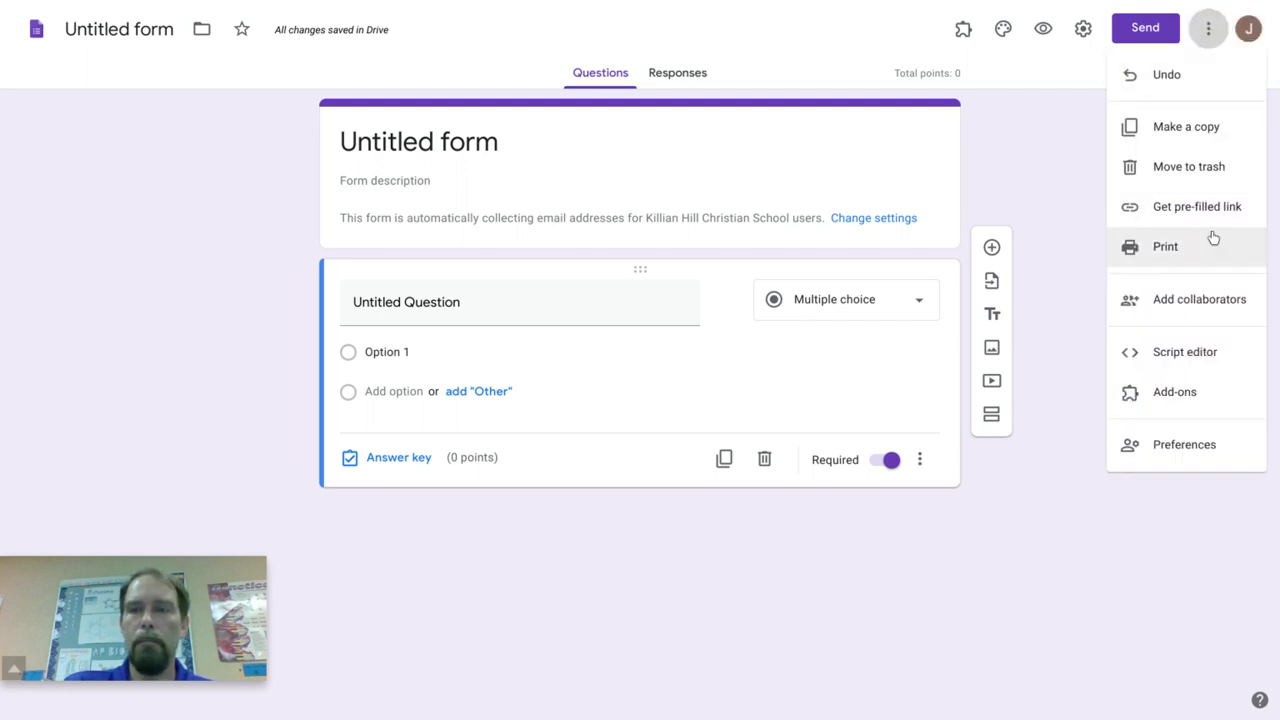
{"action": "left_click", "coordinate": [1151, 182]}
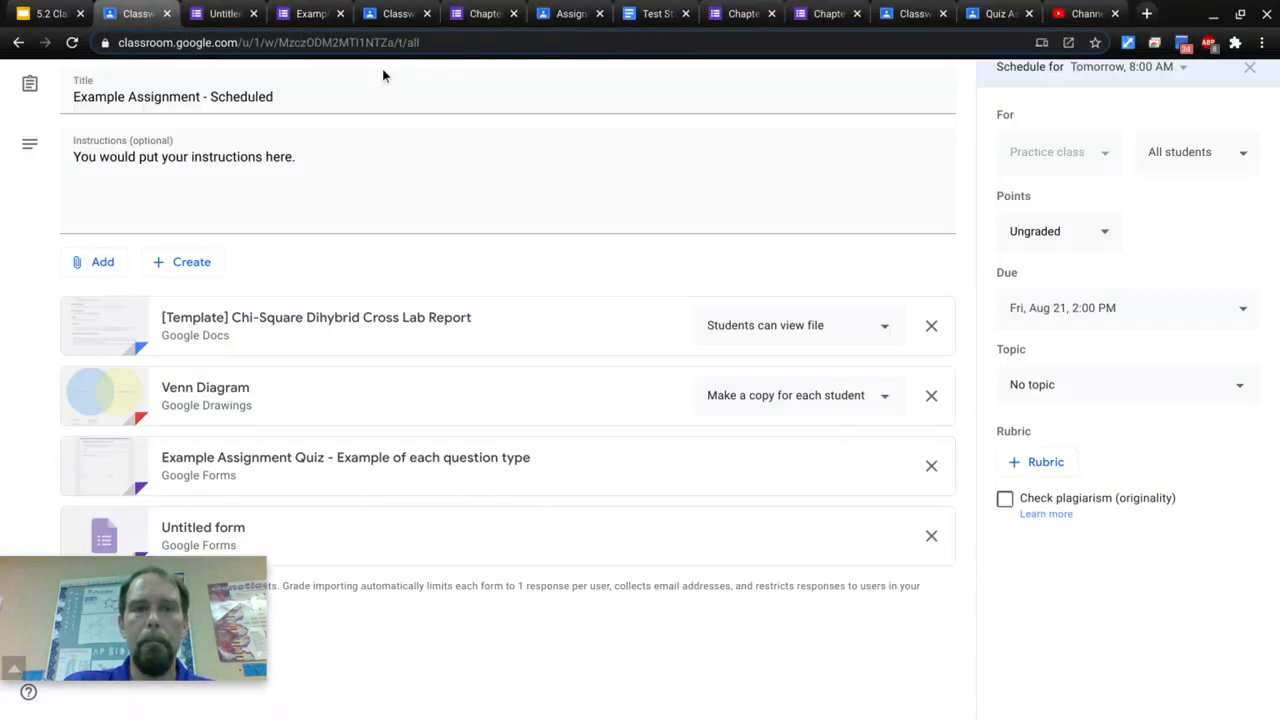
{"action": "left_click", "coordinate": [253, 14]}
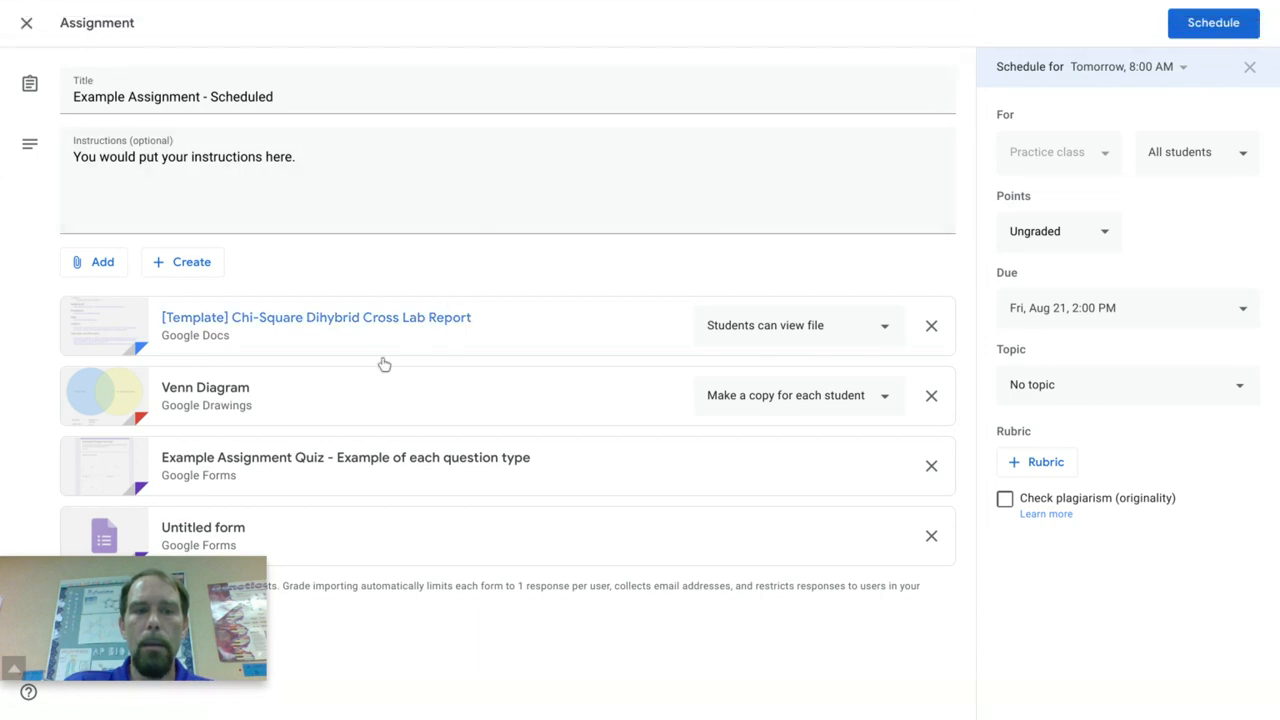
Step: Open the attached Example Assignment Quiz form and switch it to editing
{"action": "left_click", "coordinate": [286, 457]}
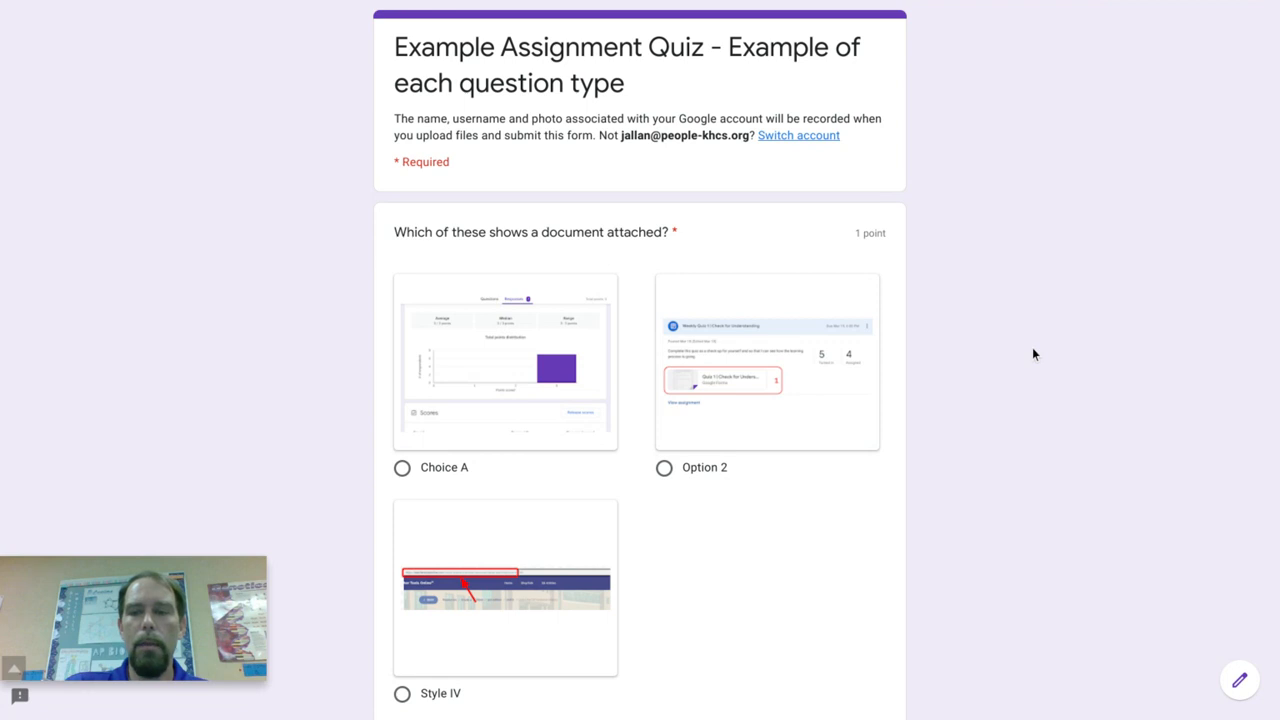
{"action": "left_click", "coordinate": [1238, 681]}
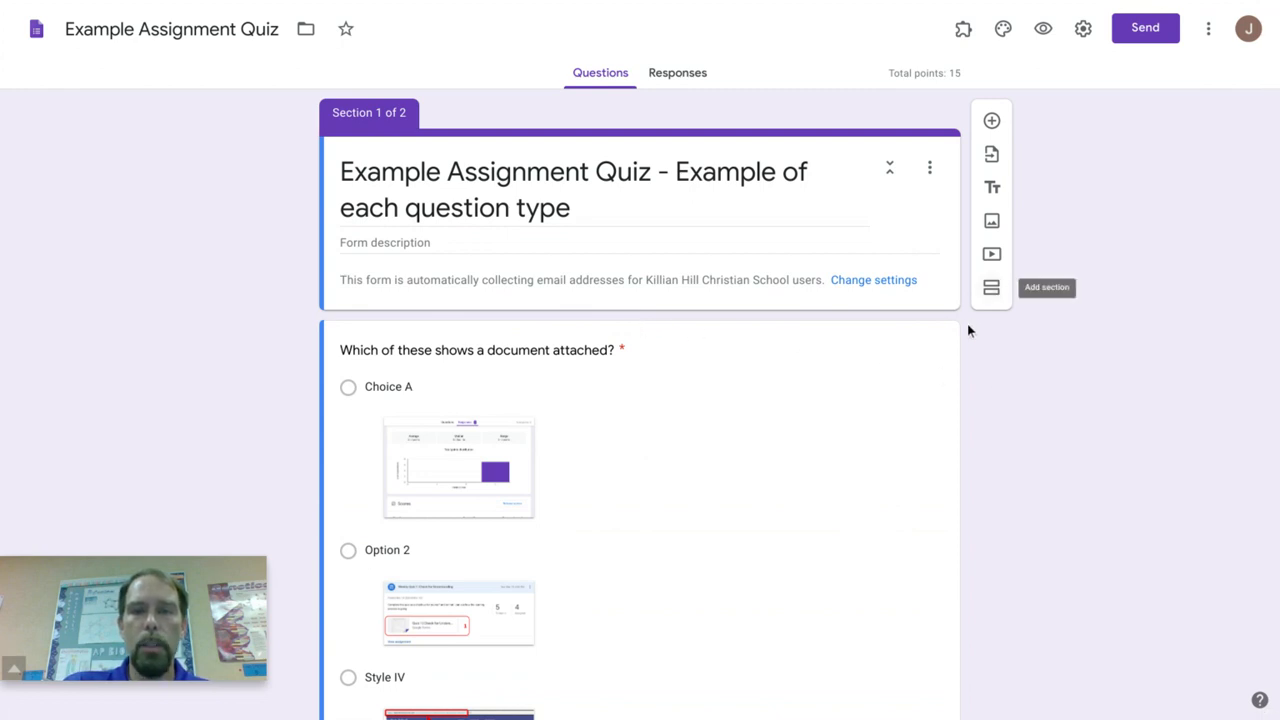
Step: Examine how the quiz's multiple choice, short answer and paragraph questions are set up, including their answer keys
{"action": "scroll", "coordinate": [981, 348], "scroll_direction": "down", "scroll_amount": 2}
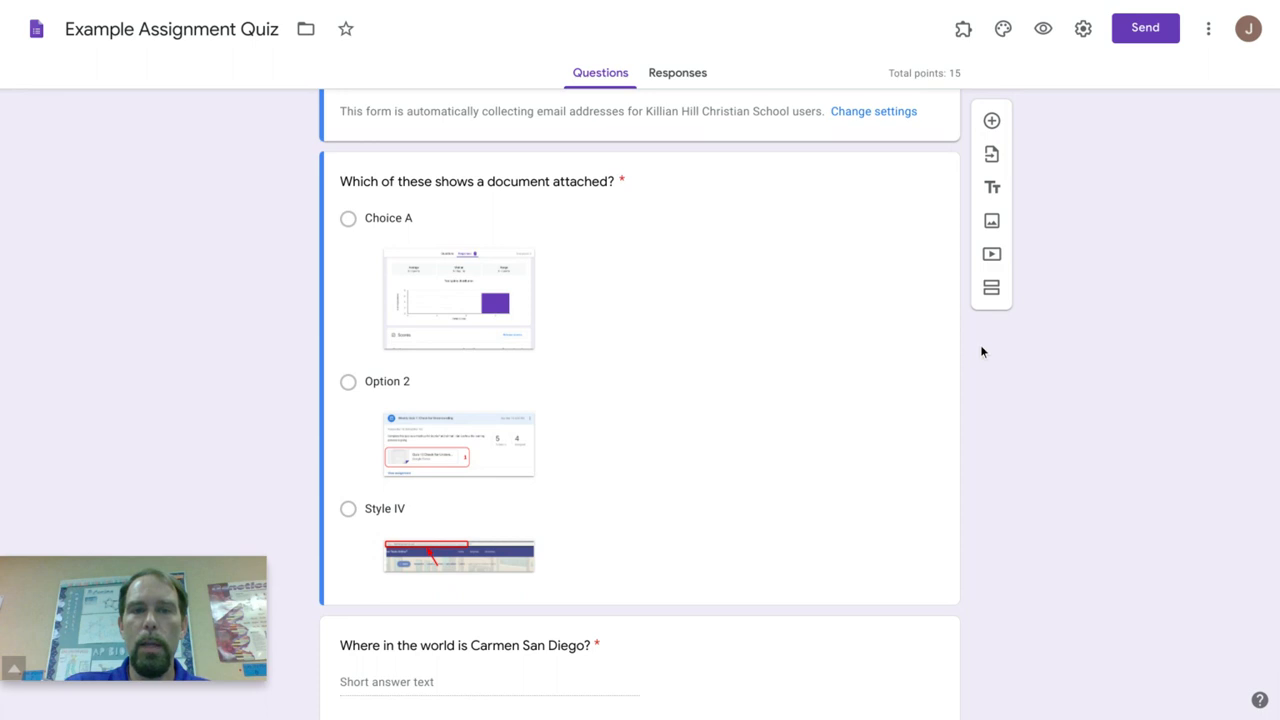
{"action": "left_click", "coordinate": [449, 188]}
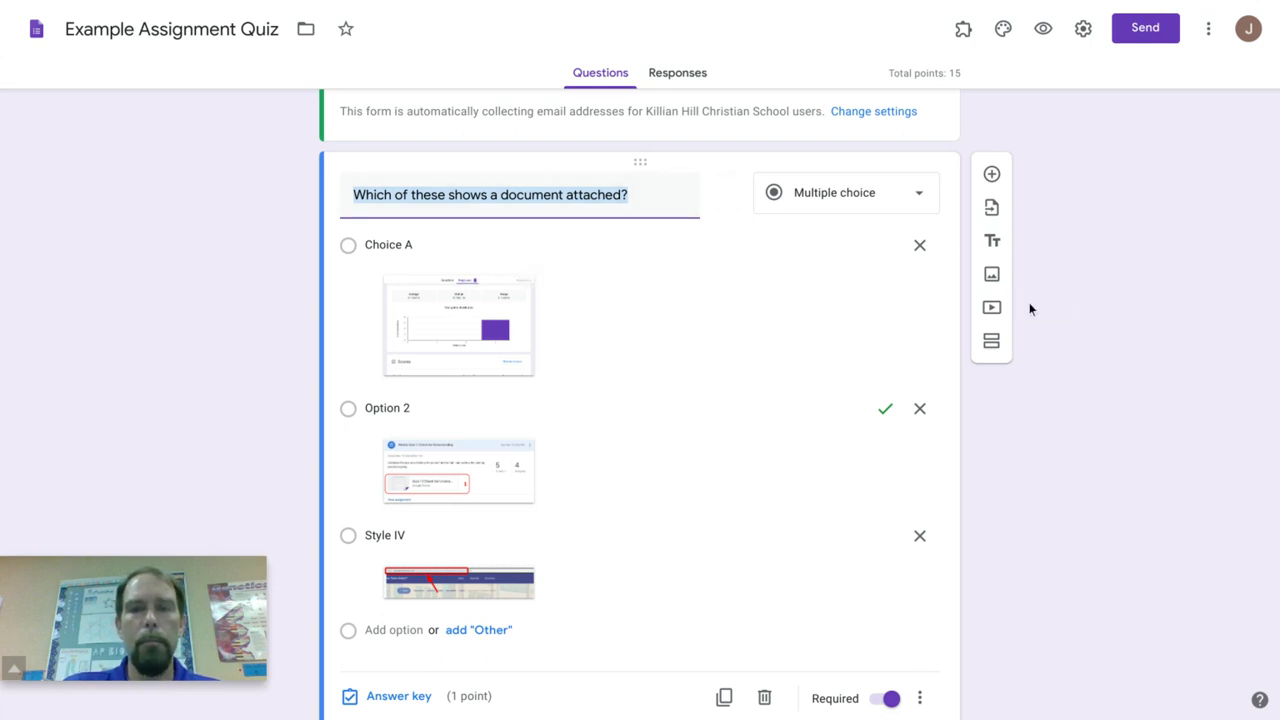
{"action": "scroll", "coordinate": [1070, 317], "scroll_direction": "down", "scroll_amount": 5}
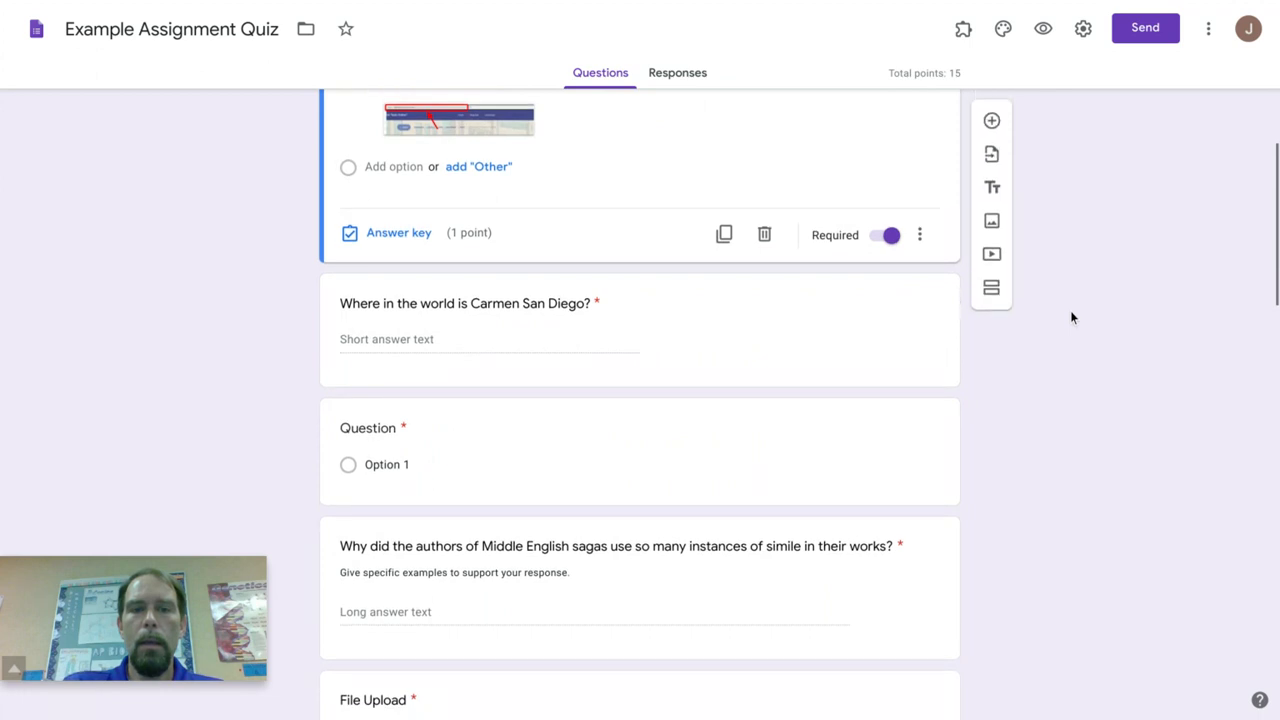
{"action": "left_click", "coordinate": [794, 343]}
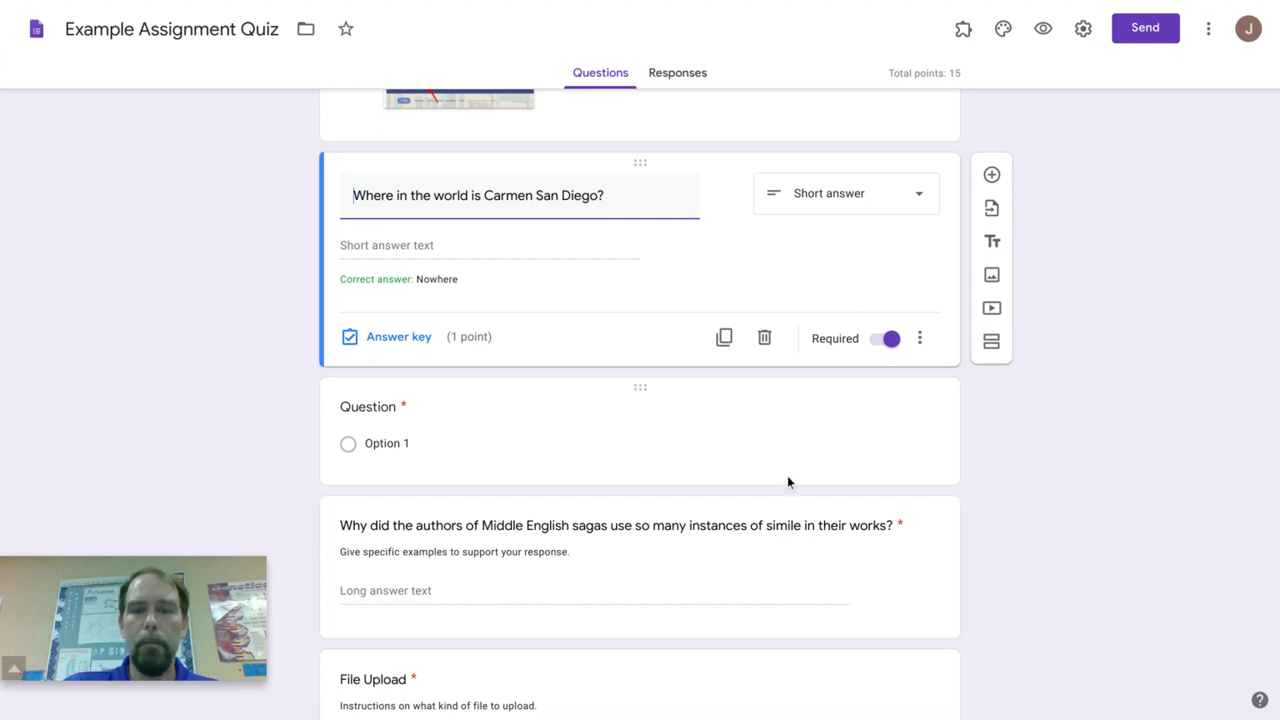
{"action": "left_click", "coordinate": [714, 605]}
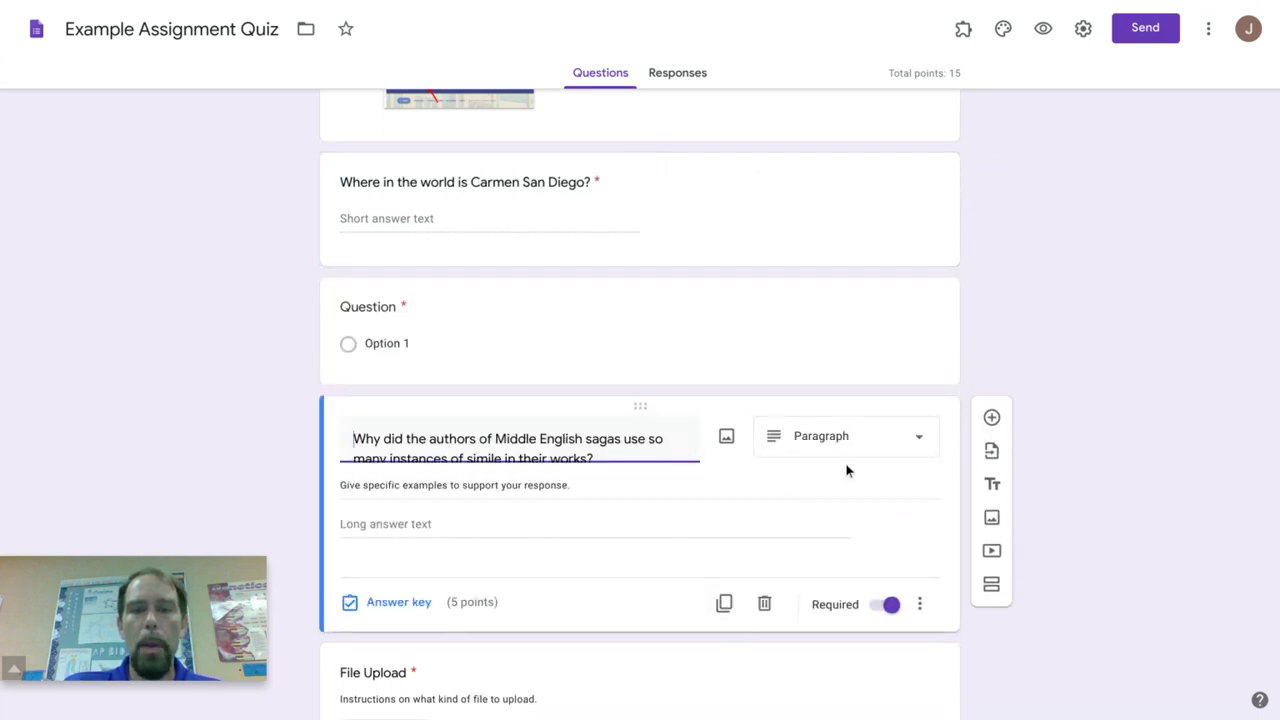
{"action": "scroll", "coordinate": [854, 468], "scroll_direction": "down", "scroll_amount": 3}
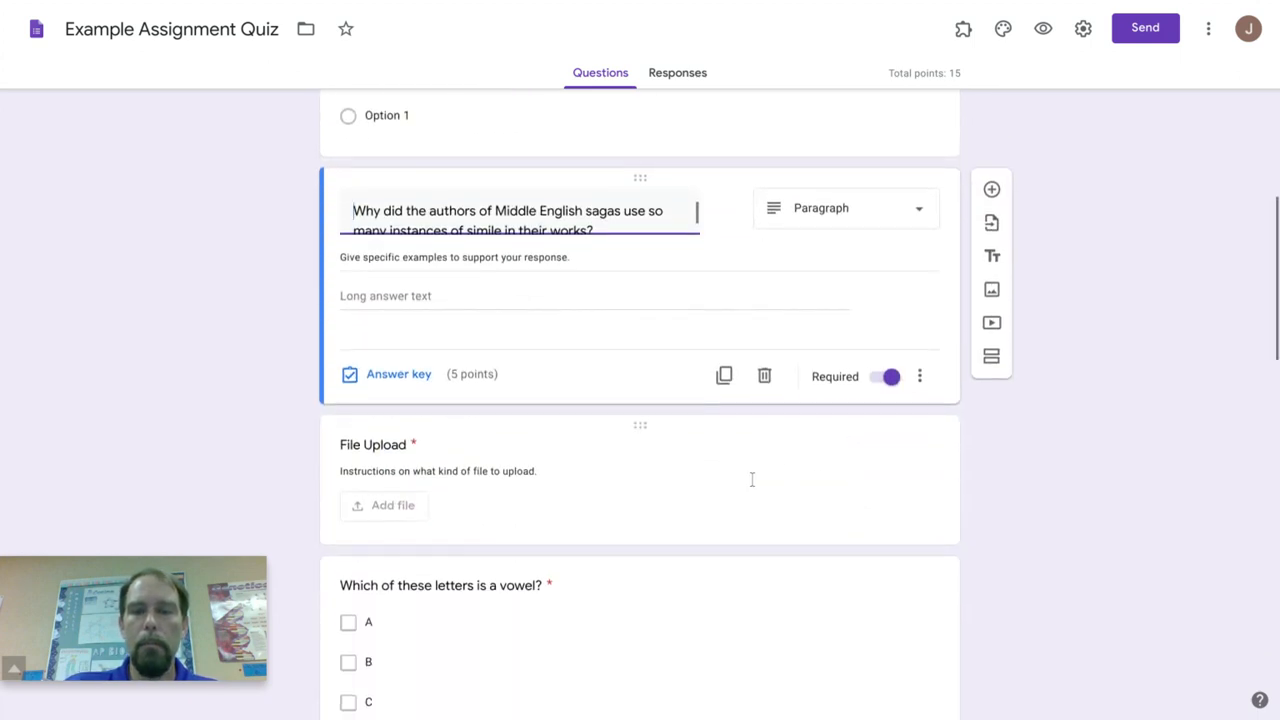
Step: Restrict the File Upload question to specific file types, allowing only PDF and Image, and view the maximum file size choices
{"action": "left_click", "coordinate": [749, 480]}
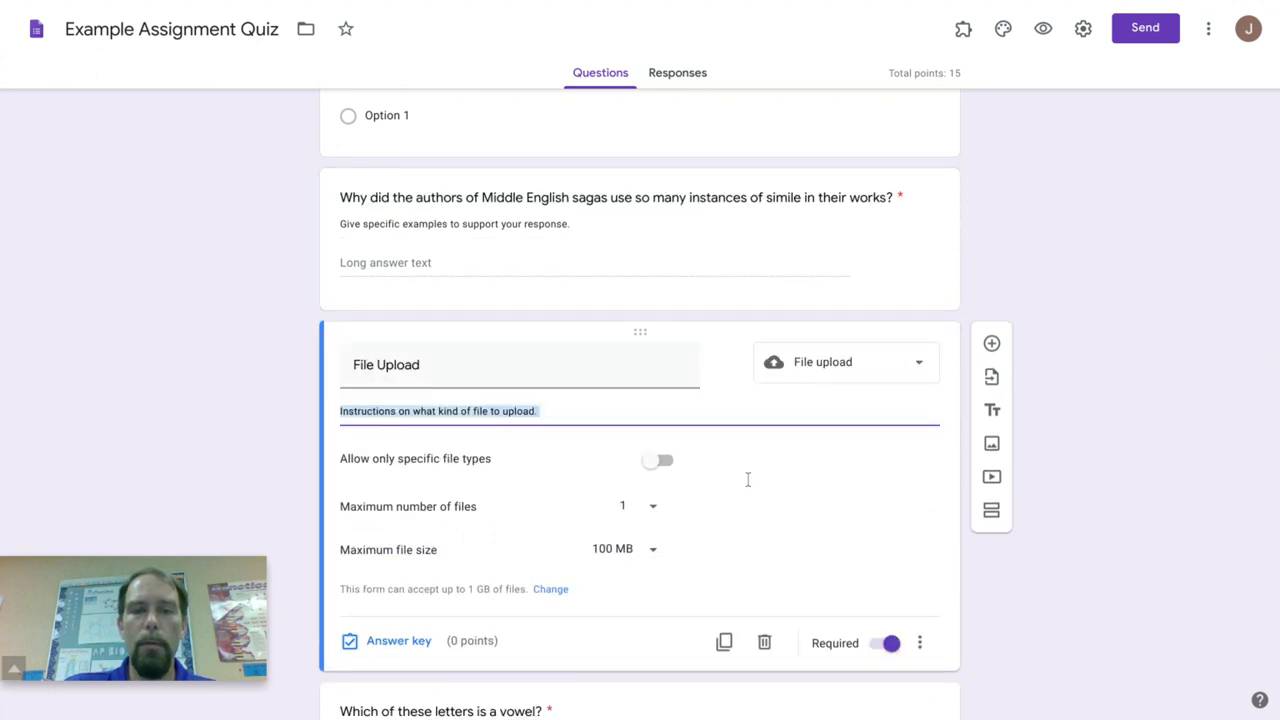
{"action": "left_click", "coordinate": [664, 462]}
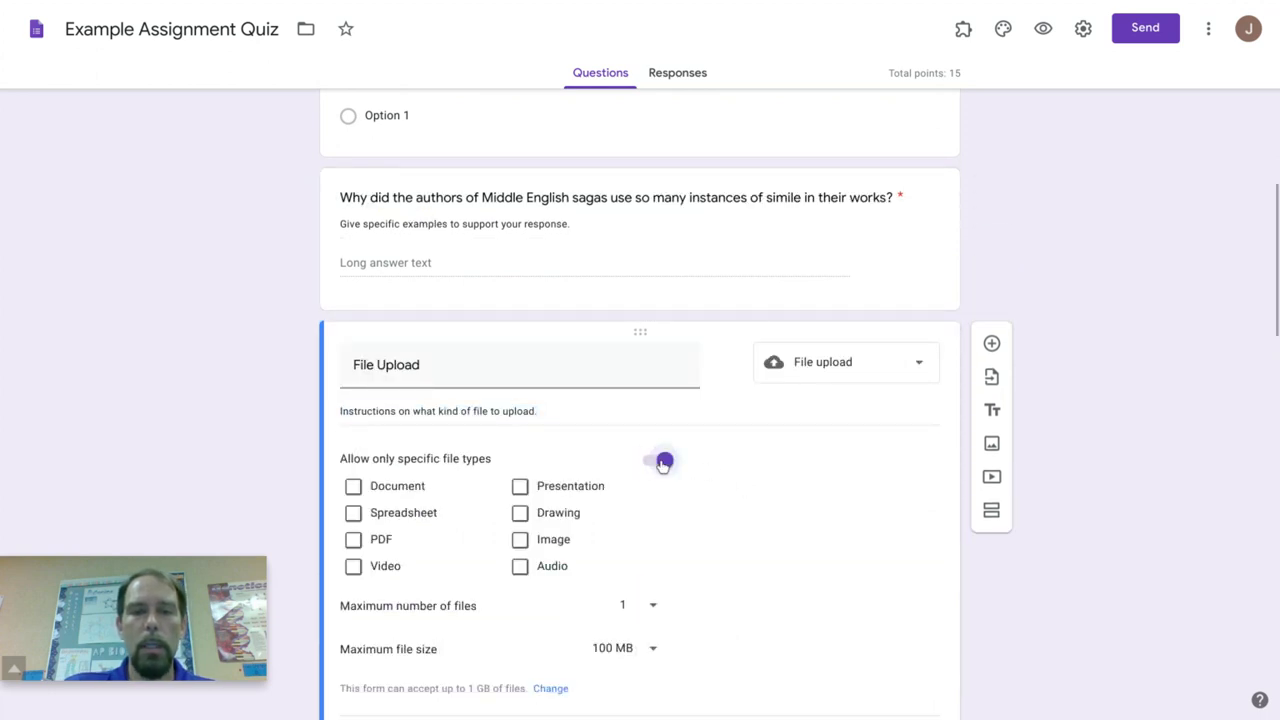
{"action": "left_click", "coordinate": [520, 540]}
{"action": "left_click", "coordinate": [356, 540]}
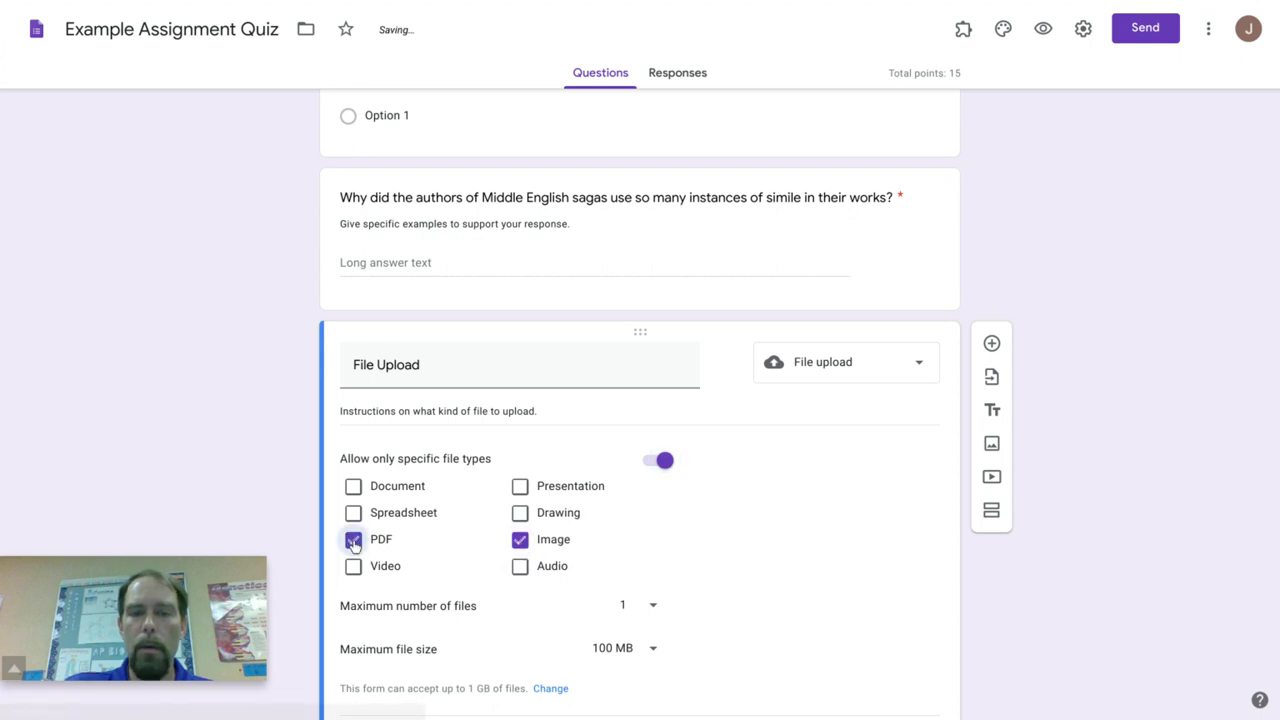
{"action": "left_click", "coordinate": [643, 650]}
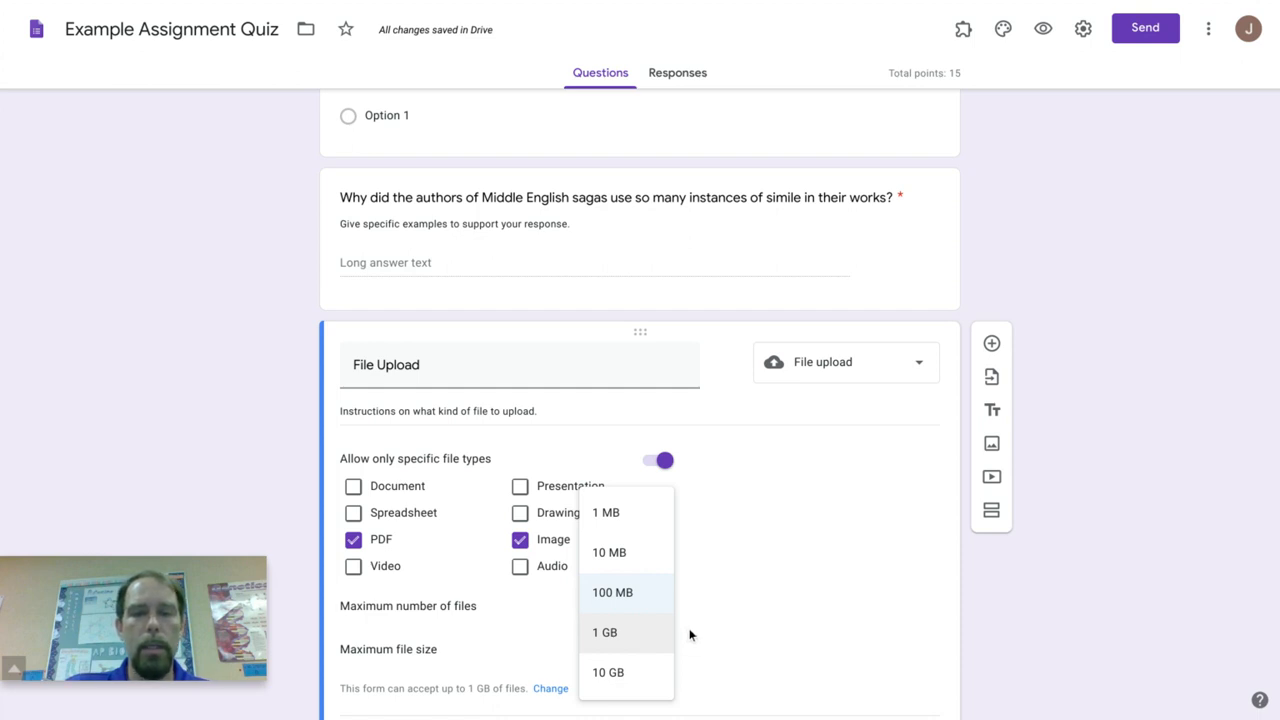
{"action": "left_click", "coordinate": [690, 635]}
Step: Examine the vowel checkboxes question, the animal multiple choice grid with its answer key, the subject checkbox grid and the second section
{"action": "scroll", "coordinate": [974, 595], "scroll_direction": "down", "scroll_amount": 3}
{"action": "scroll", "coordinate": [974, 602], "scroll_direction": "down", "scroll_amount": 2}
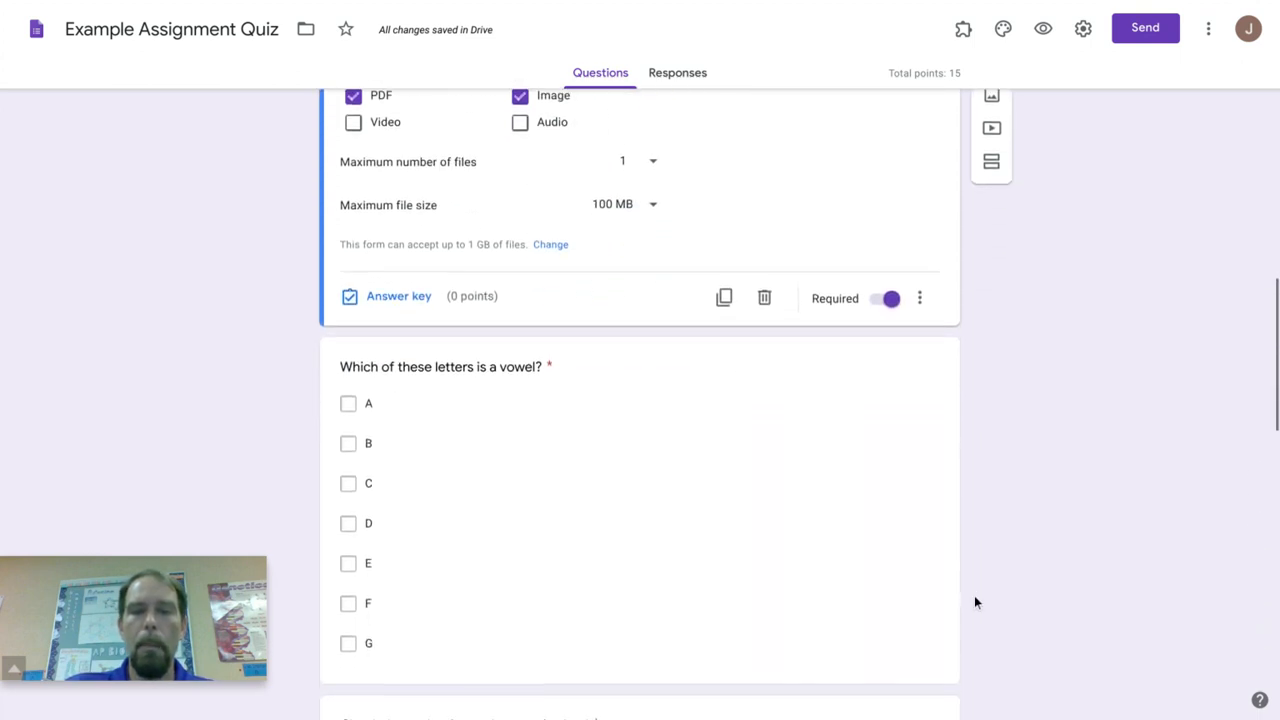
{"action": "left_click", "coordinate": [628, 379]}
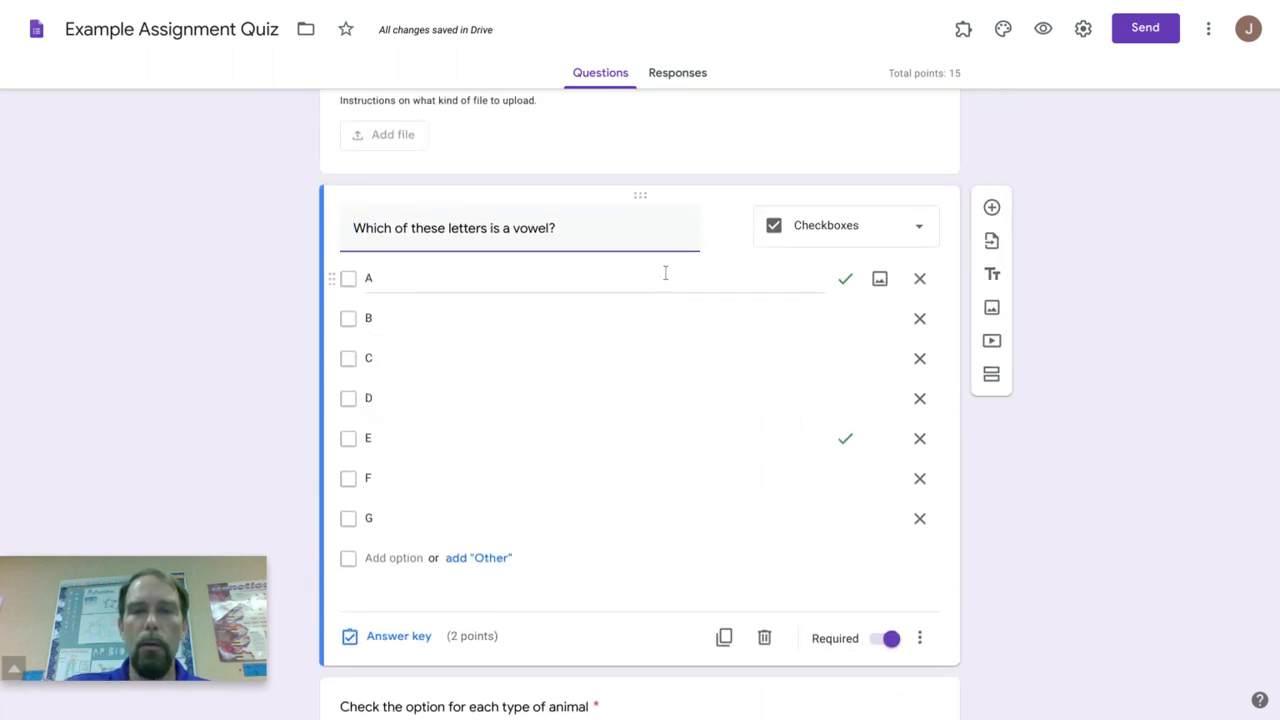
{"action": "scroll", "coordinate": [1049, 459], "scroll_direction": "down", "scroll_amount": 4}
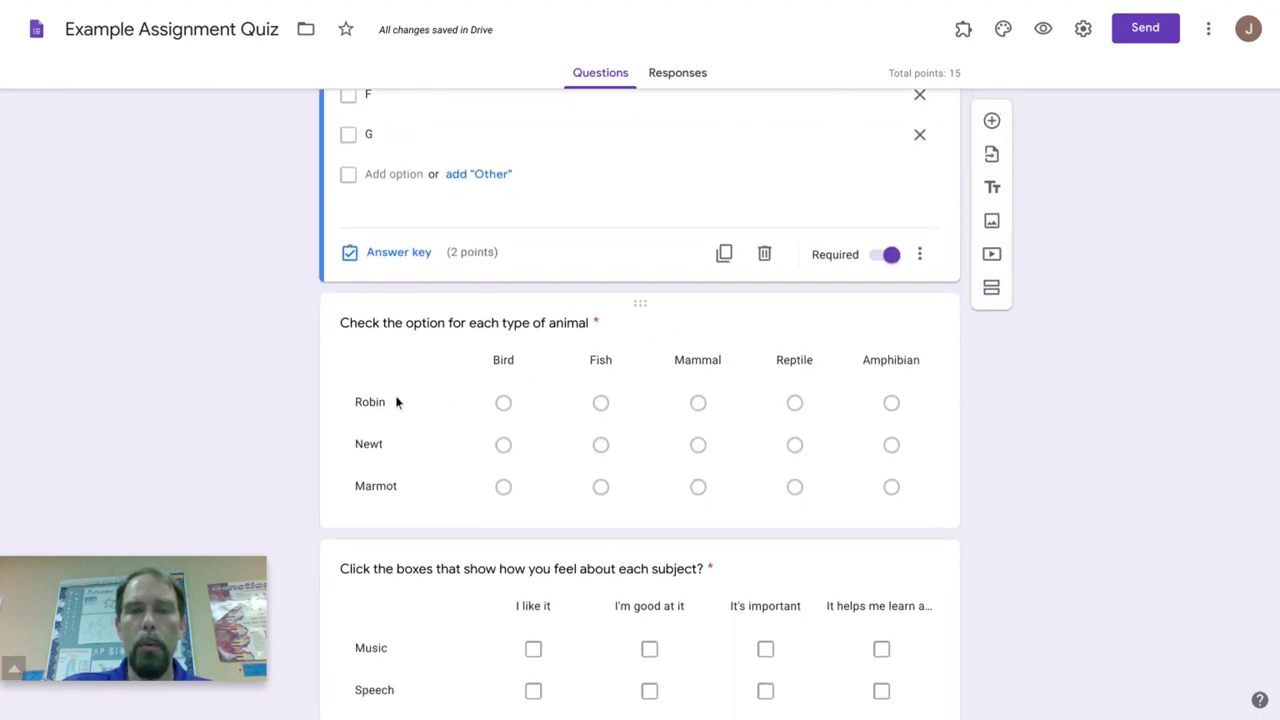
{"action": "left_click", "coordinate": [694, 334]}
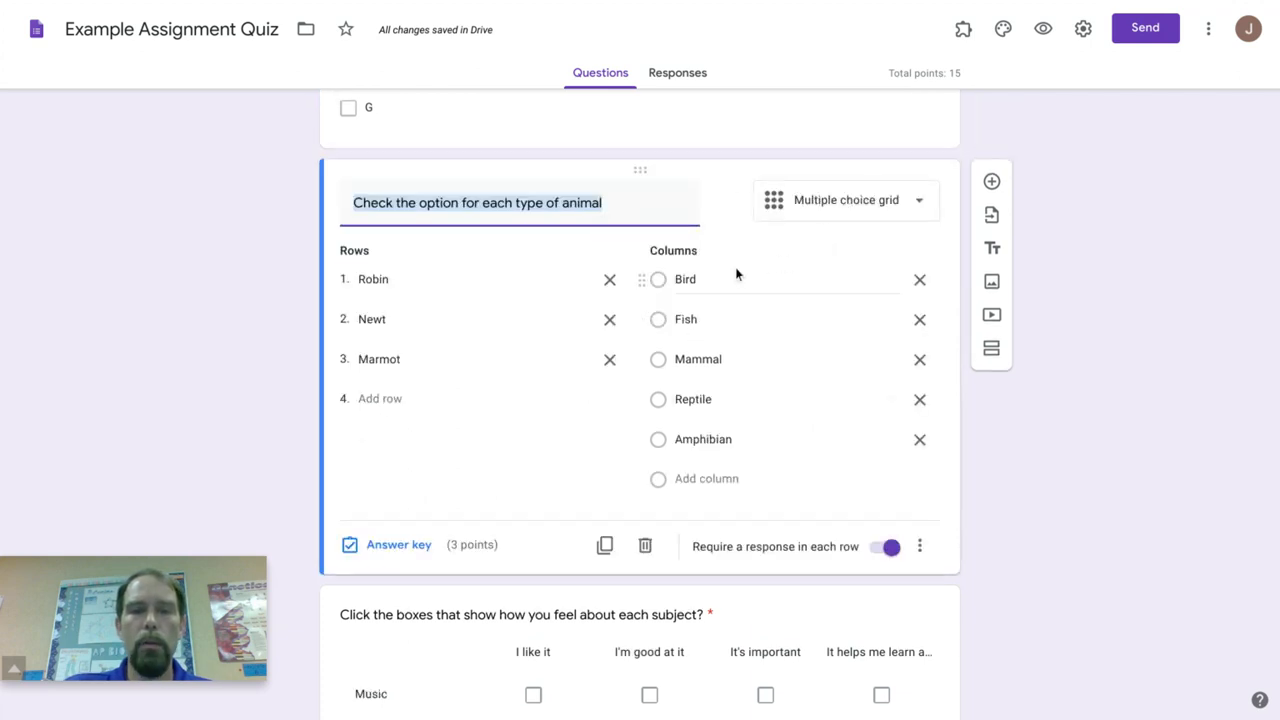
{"action": "left_click", "coordinate": [406, 551]}
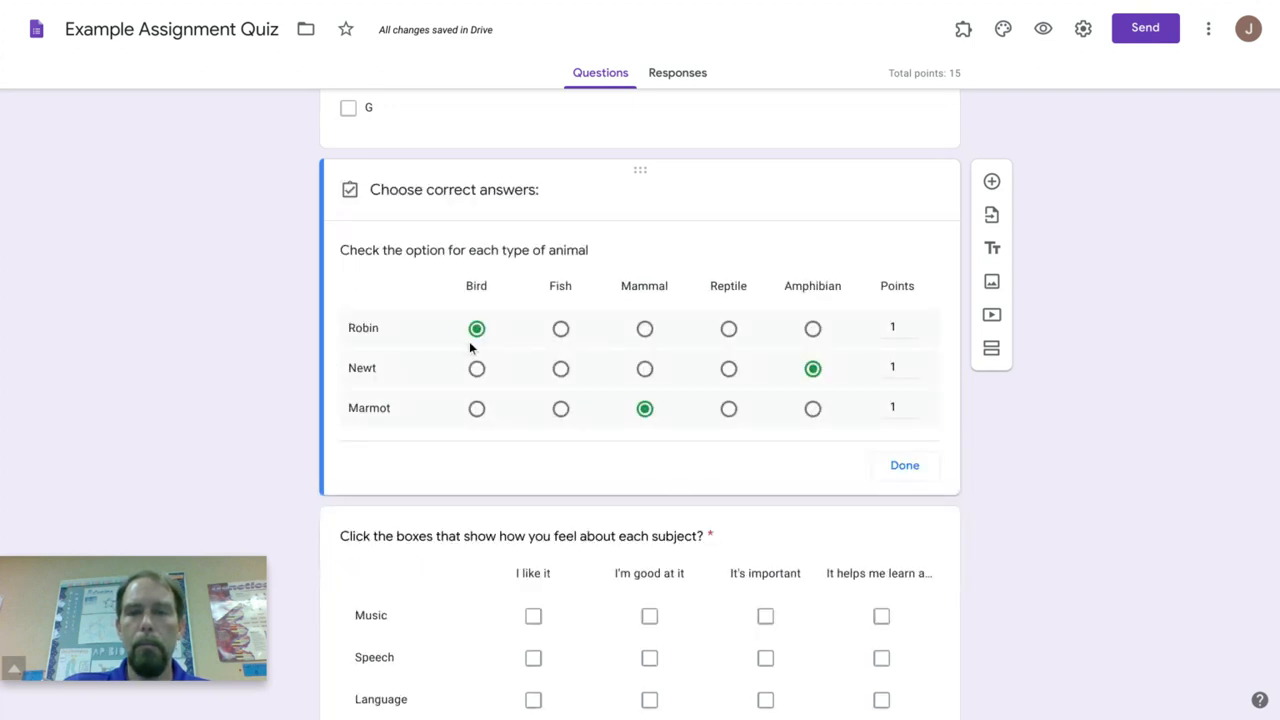
{"action": "scroll", "coordinate": [822, 441], "scroll_direction": "down", "scroll_amount": 3}
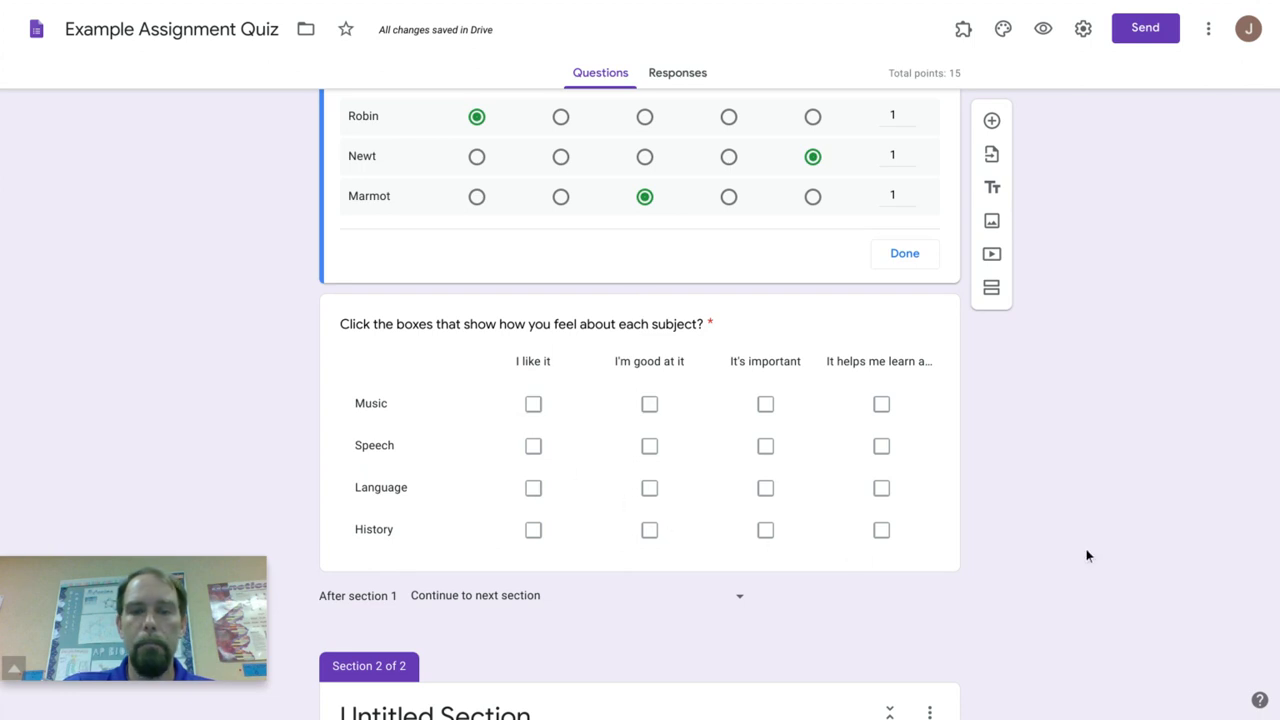
{"action": "scroll", "coordinate": [1072, 511], "scroll_direction": "down", "scroll_amount": 3}
{"action": "scroll", "coordinate": [1072, 511], "scroll_direction": "up", "scroll_amount": 1}
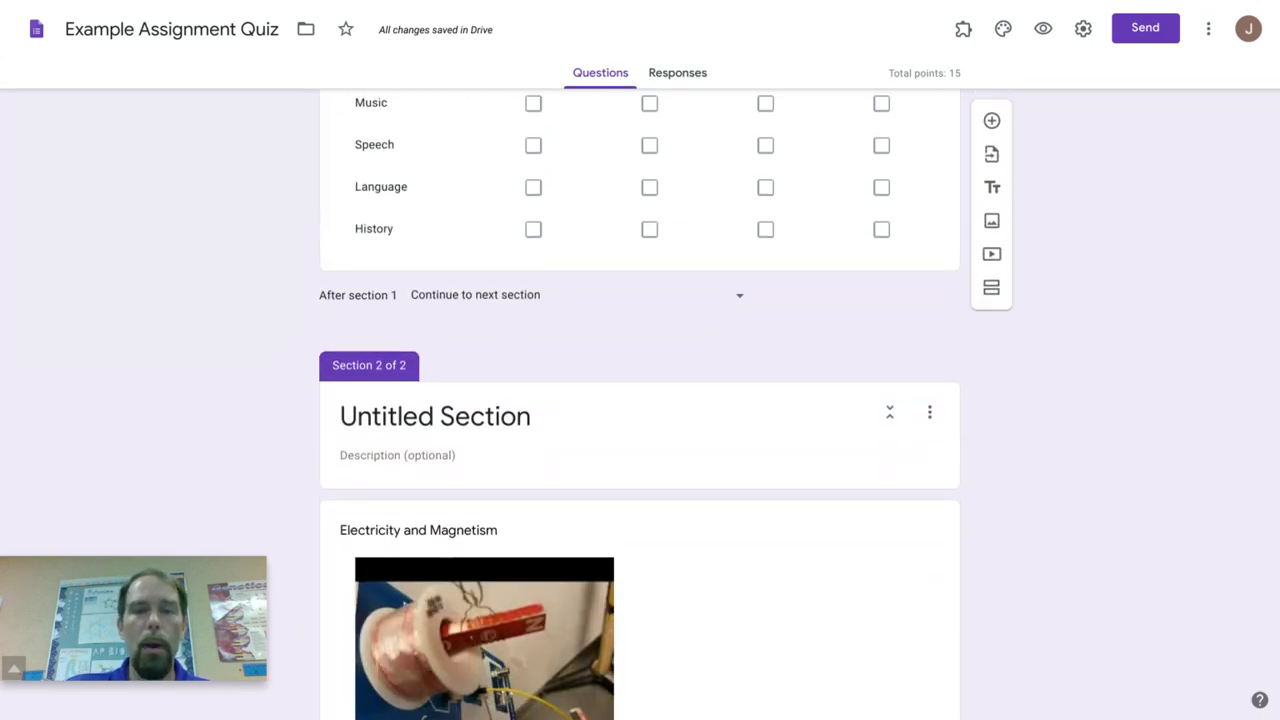
{"action": "scroll", "coordinate": [640, 404], "scroll_direction": "down", "scroll_amount": 2}
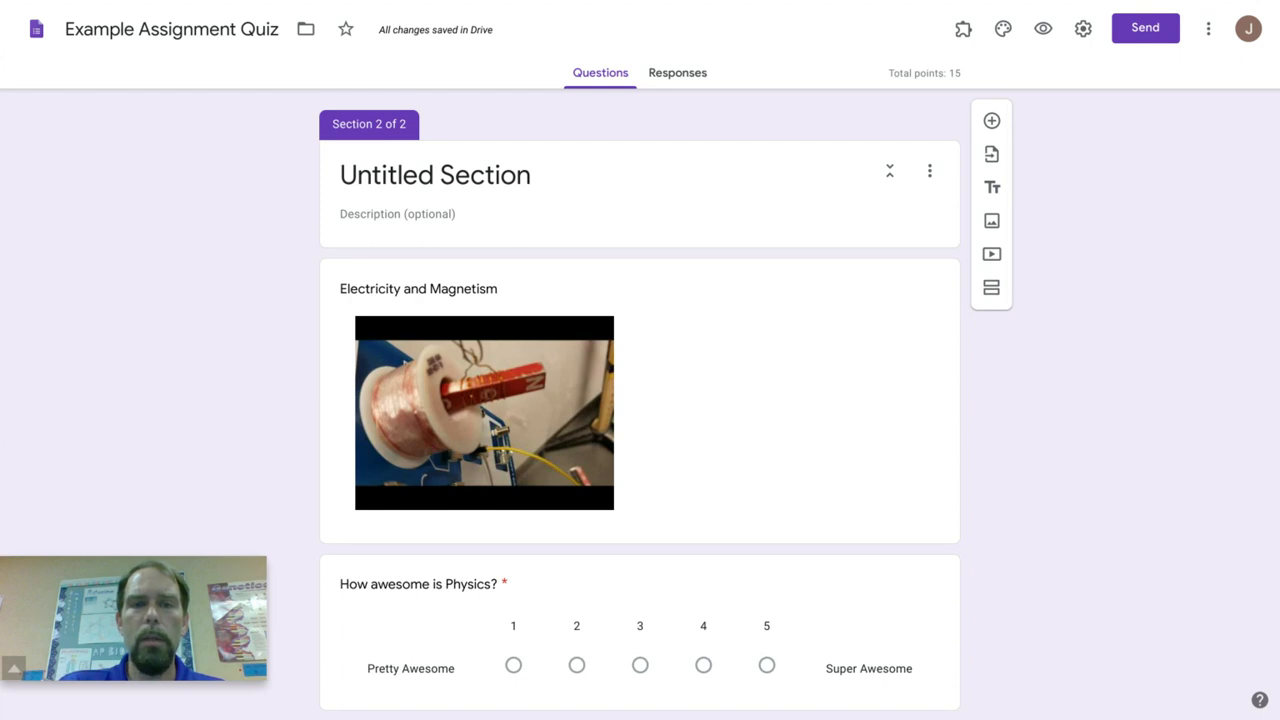
Step: Return to the Example Assignment - Scheduled assignment, remove the attached Untitled form and schedule the assignment
{"action": "left_click", "coordinate": [134, 14]}
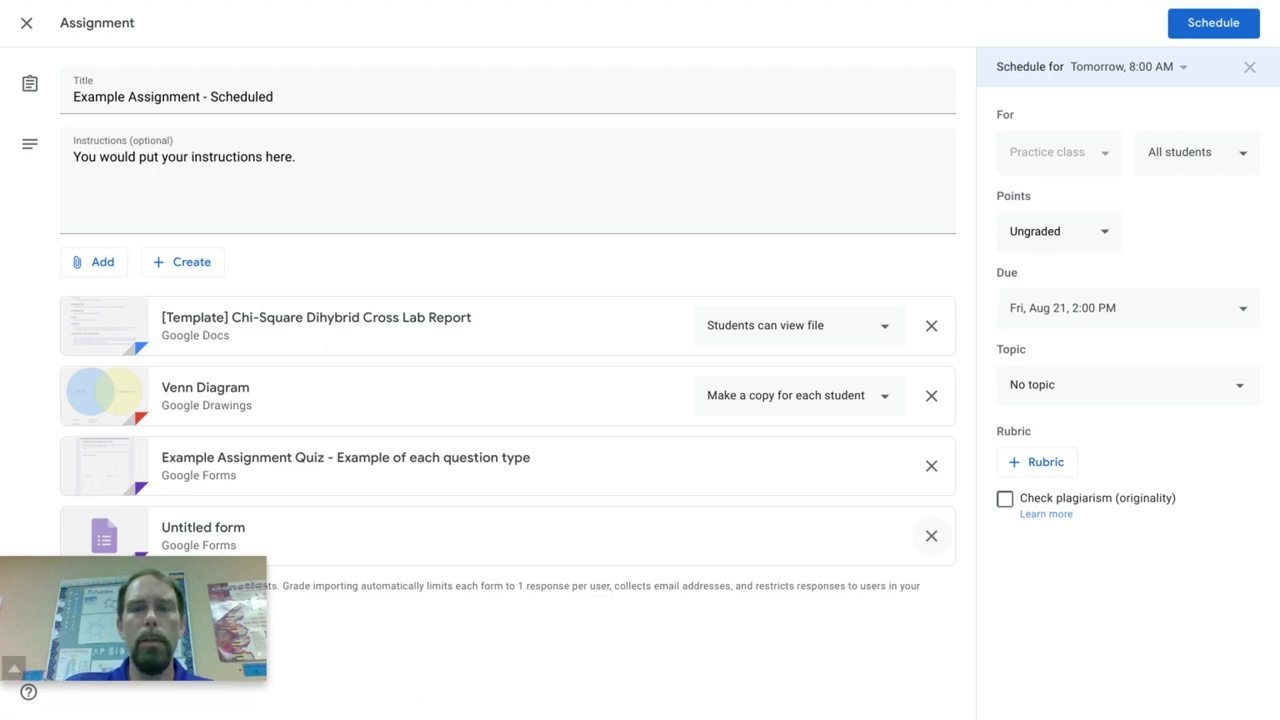
{"action": "left_click", "coordinate": [931, 536]}
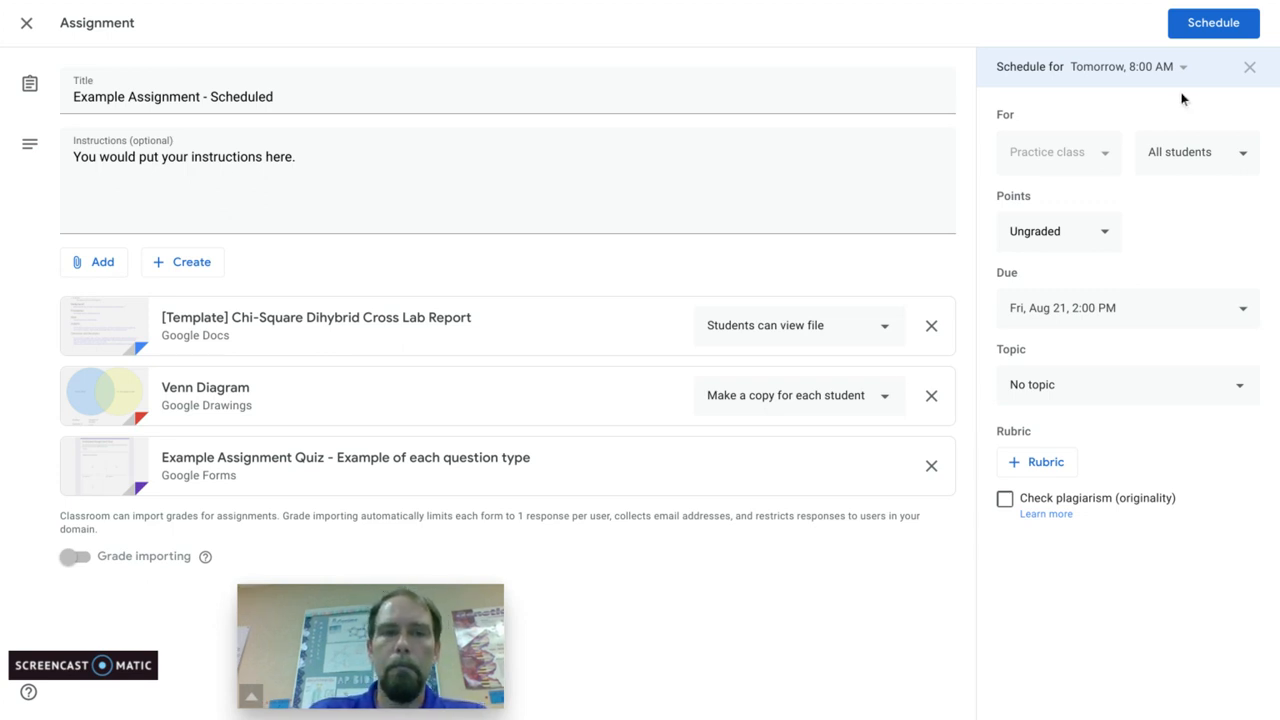
{"action": "left_click", "coordinate": [1214, 22]}
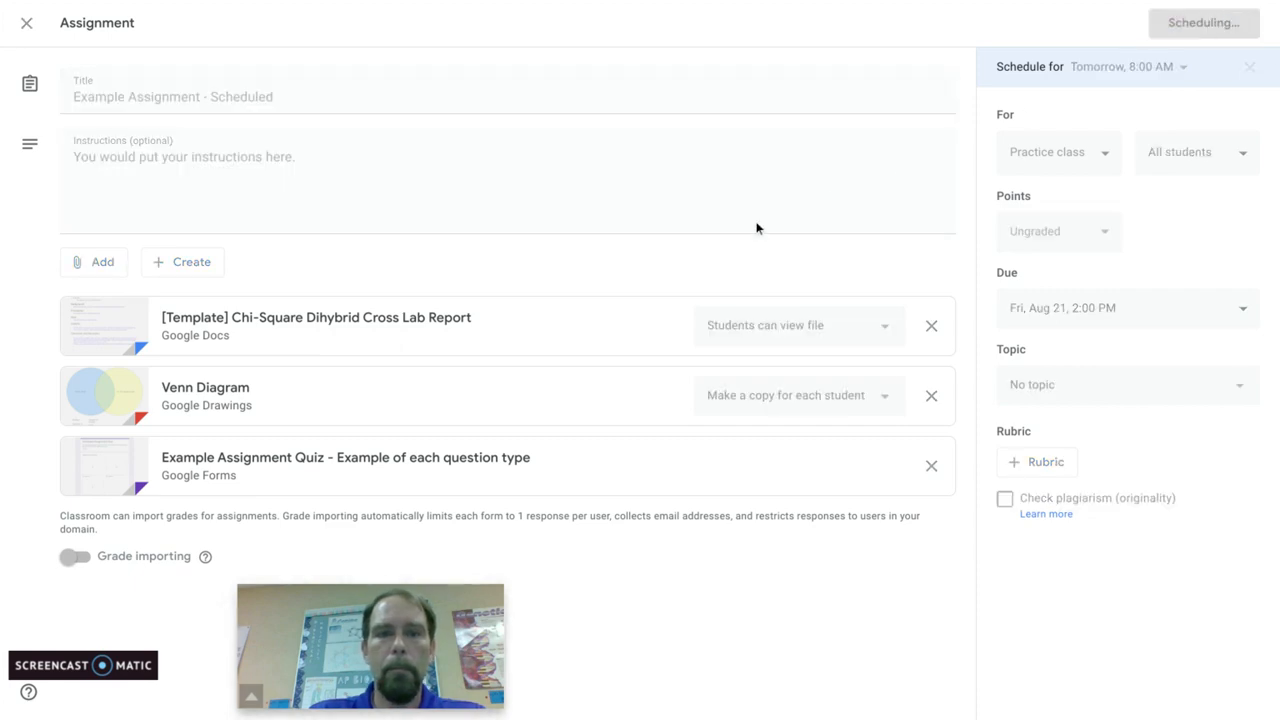
Step: Switch to the Google Slides presentation and present the Rubrics and Originality topic and the Details pane slide
{"action": "key", "text": "ctrl+shift+Tab"}
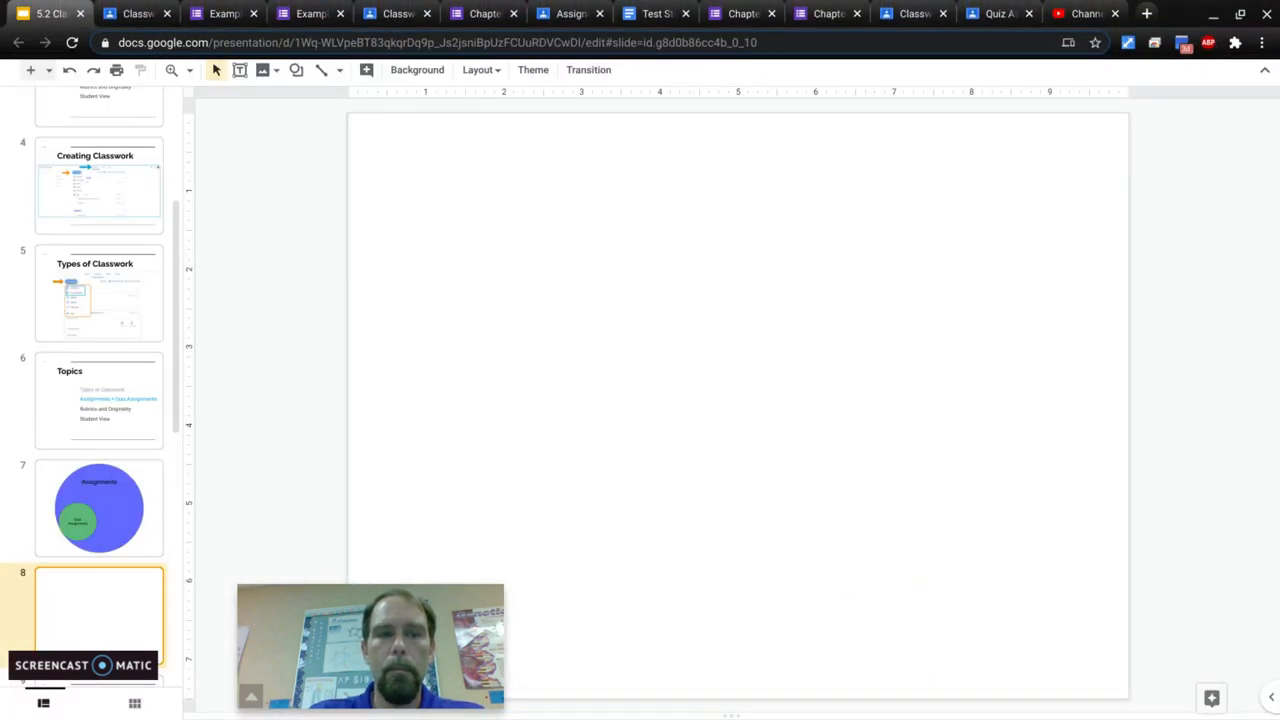
{"action": "left_click", "coordinate": [1046, 28]}
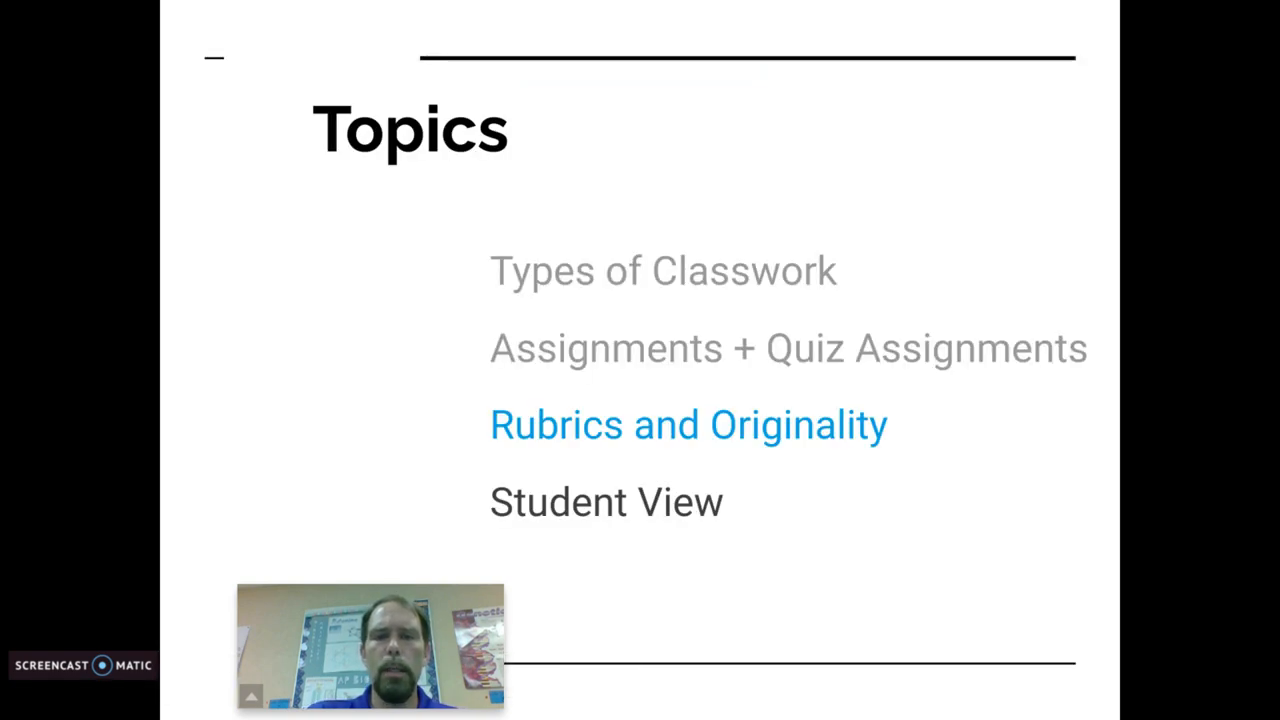
{"action": "key", "text": "Right"}
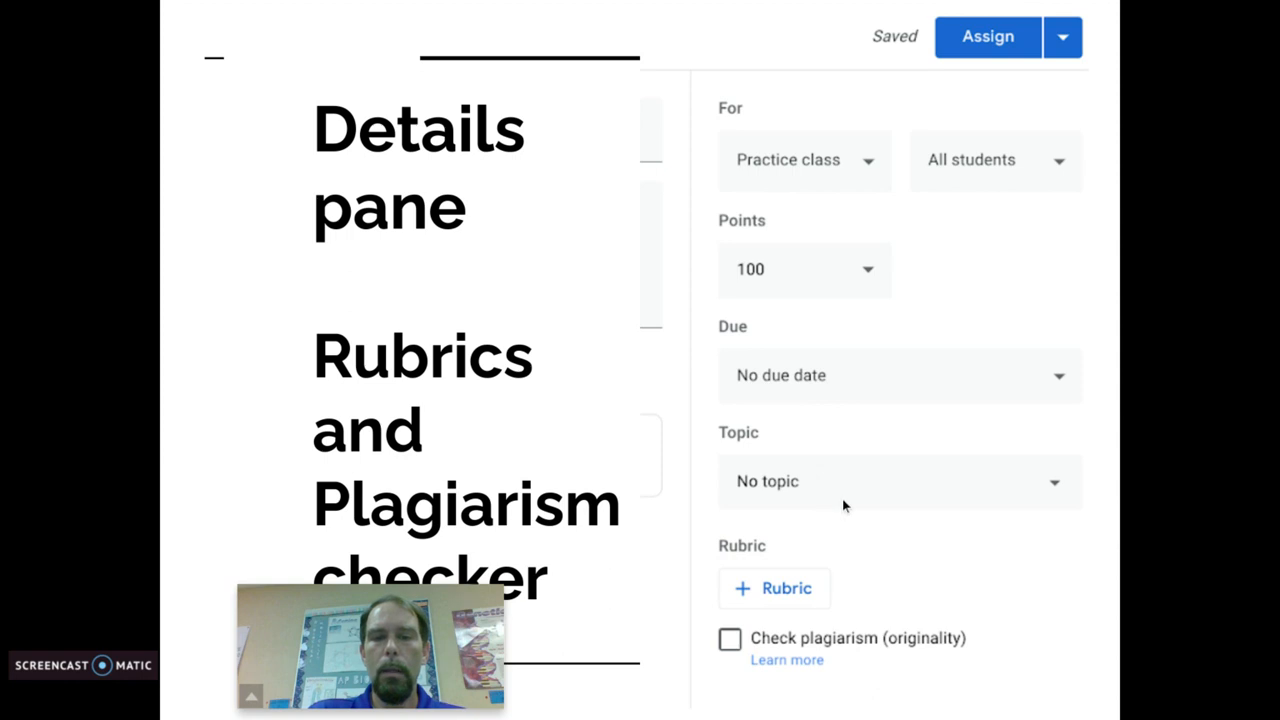
{"action": "key", "text": "Escape"}
Step: Return to the Practice class classwork in Google Classroom and open the draft Notes | Unit 12 | pt 4 for editing
{"action": "key", "text": "ctrl+Tab"}
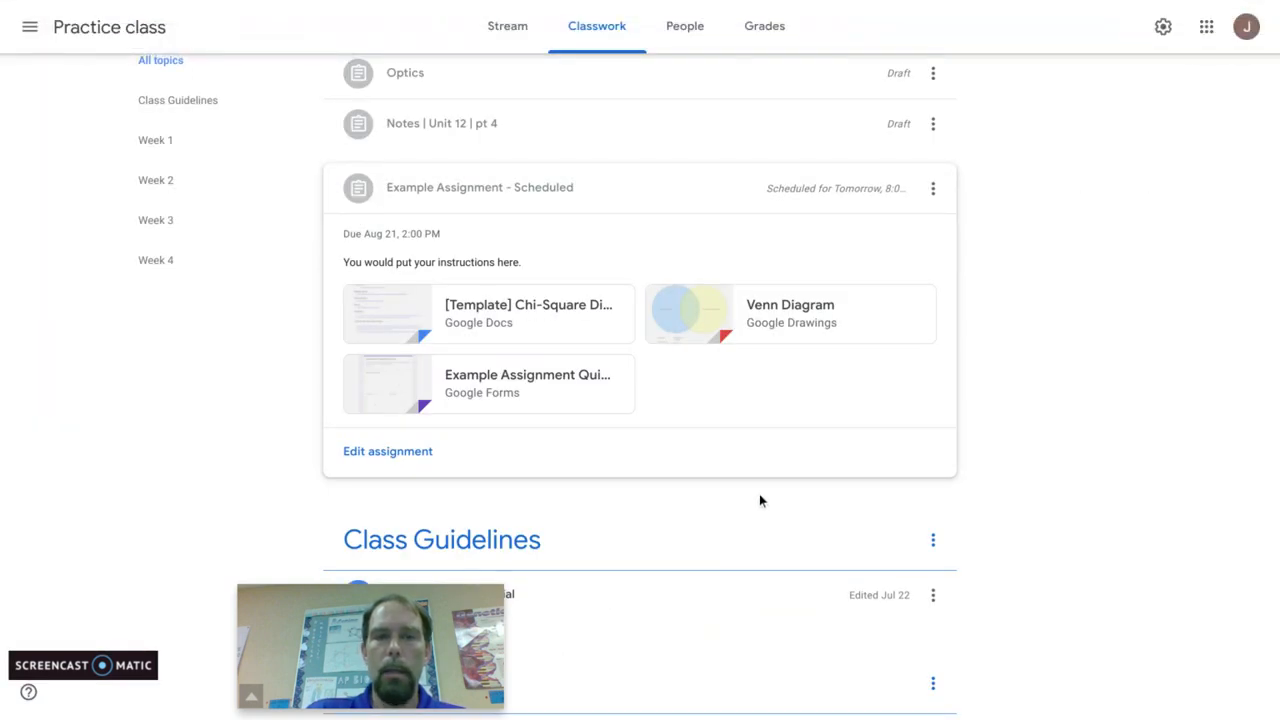
{"action": "scroll", "coordinate": [762, 498], "scroll_direction": "up", "scroll_amount": 1}
{"action": "left_click", "coordinate": [598, 272]}
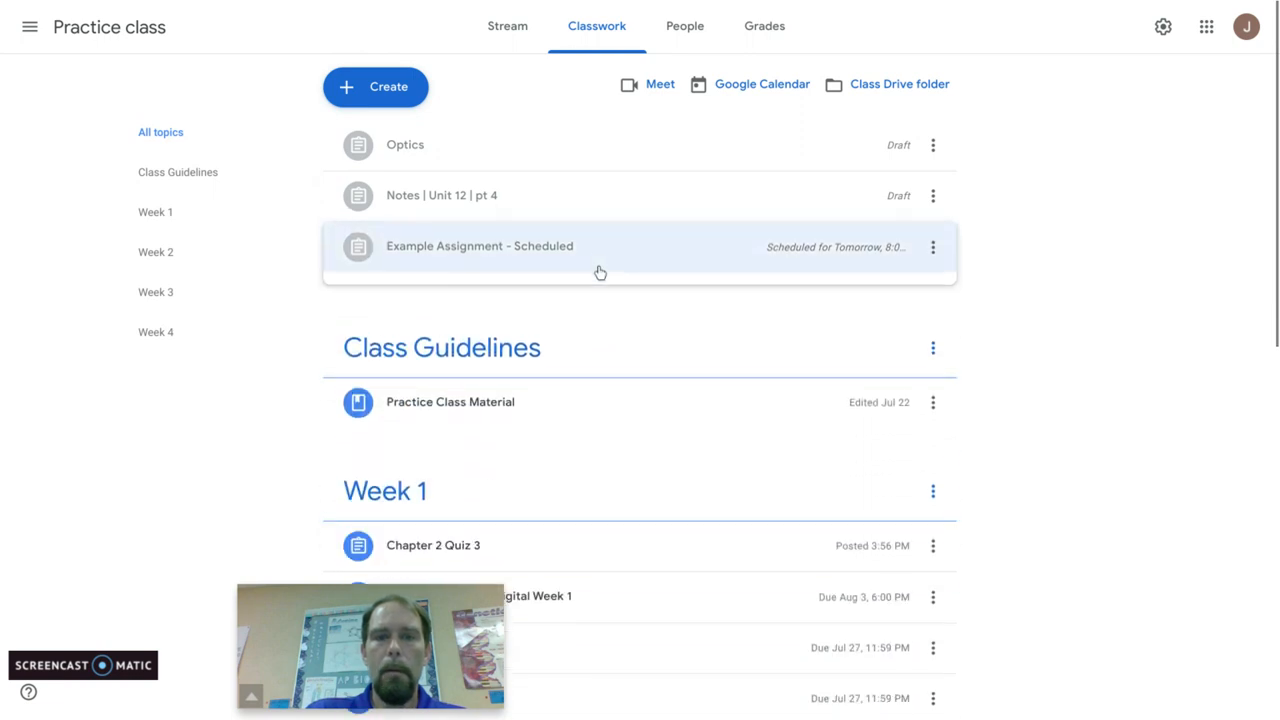
{"action": "left_click", "coordinate": [568, 201]}
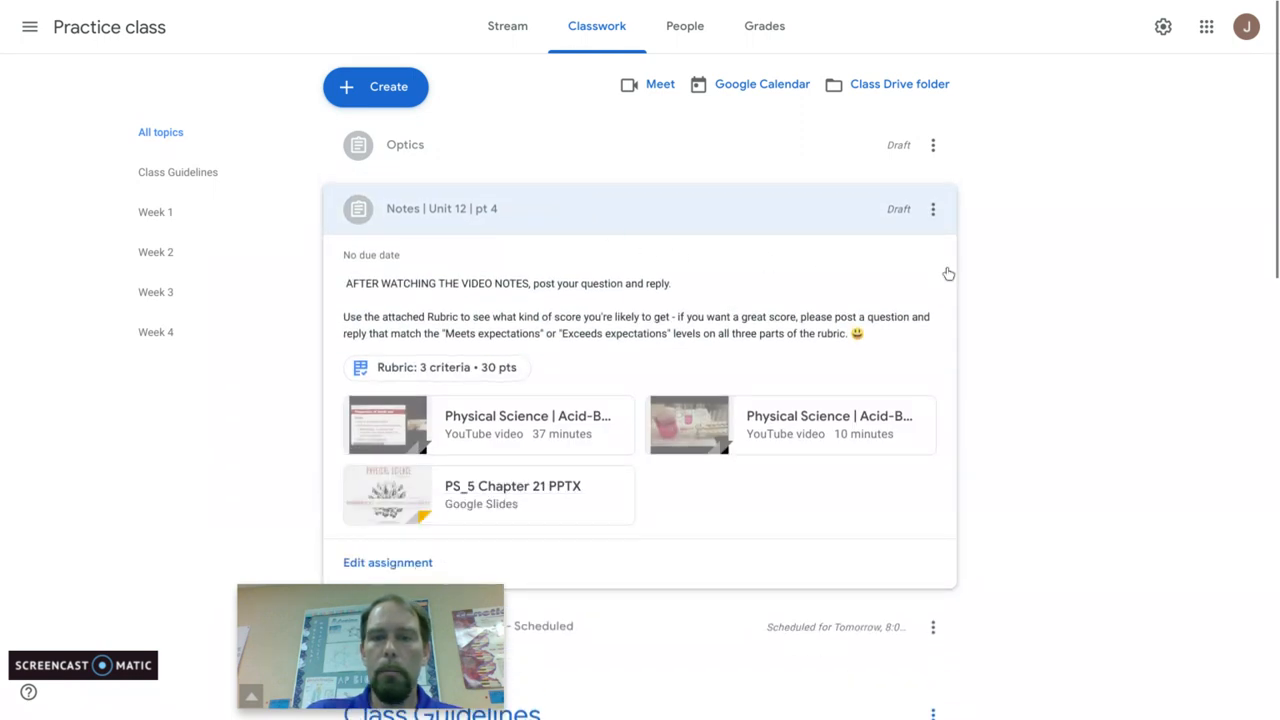
{"action": "scroll", "coordinate": [995, 290], "scroll_direction": "down", "scroll_amount": 1}
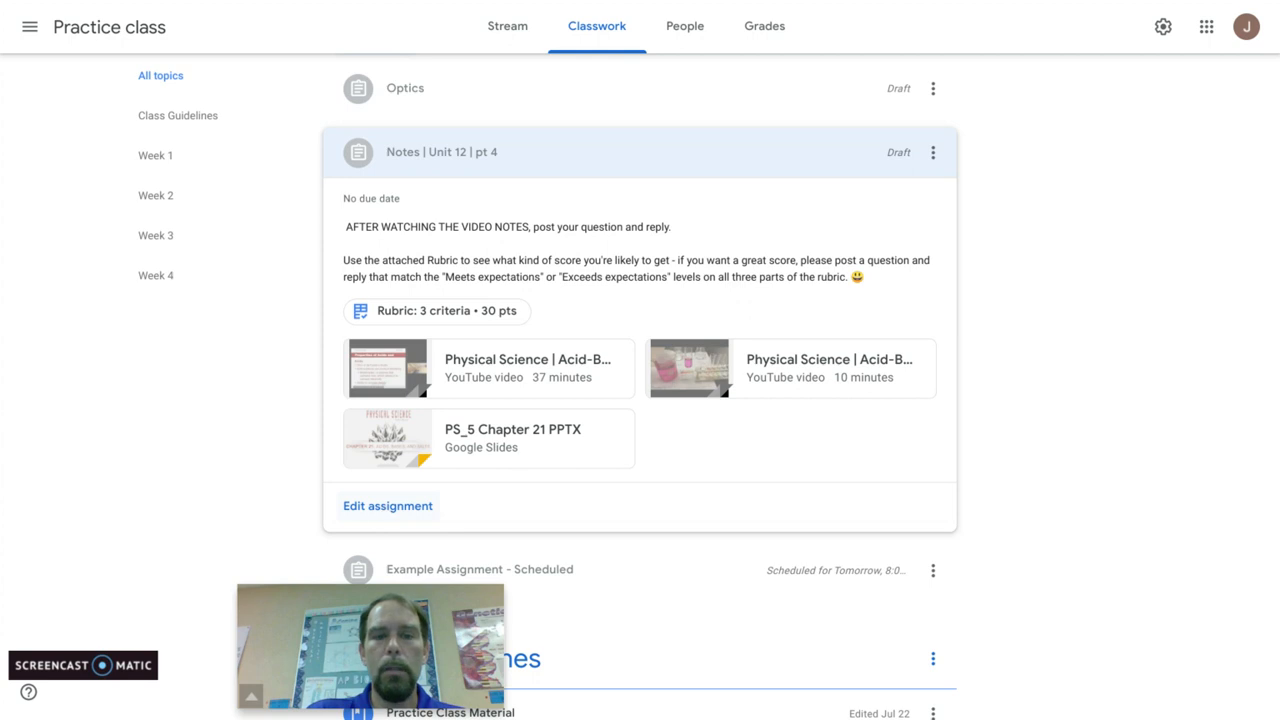
{"action": "left_click", "coordinate": [387, 506]}
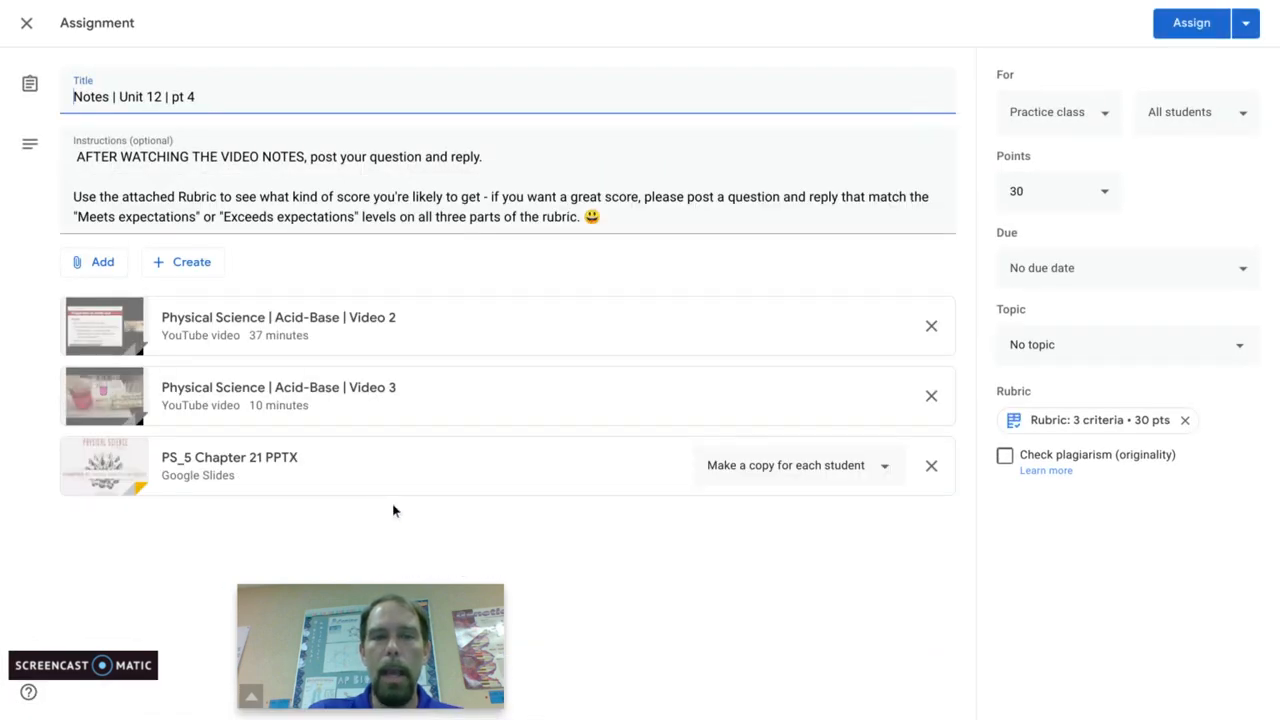
Step: Examine the assignment's attached rubric, including its criteria, rating levels and available rubric actions, and return to the assignment
{"action": "left_click", "coordinate": [1044, 422]}
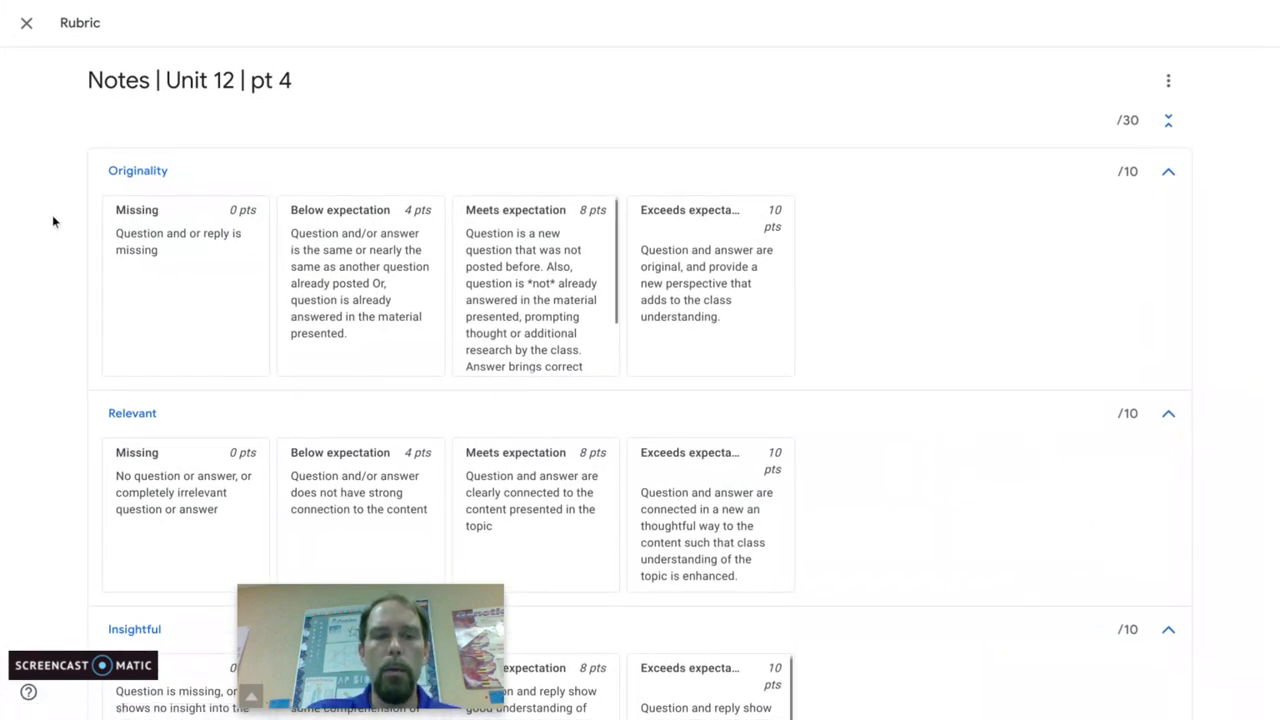
{"action": "scroll", "coordinate": [55, 221], "scroll_direction": "down", "scroll_amount": 2}
{"action": "scroll", "coordinate": [55, 221], "scroll_direction": "up", "scroll_amount": 1}
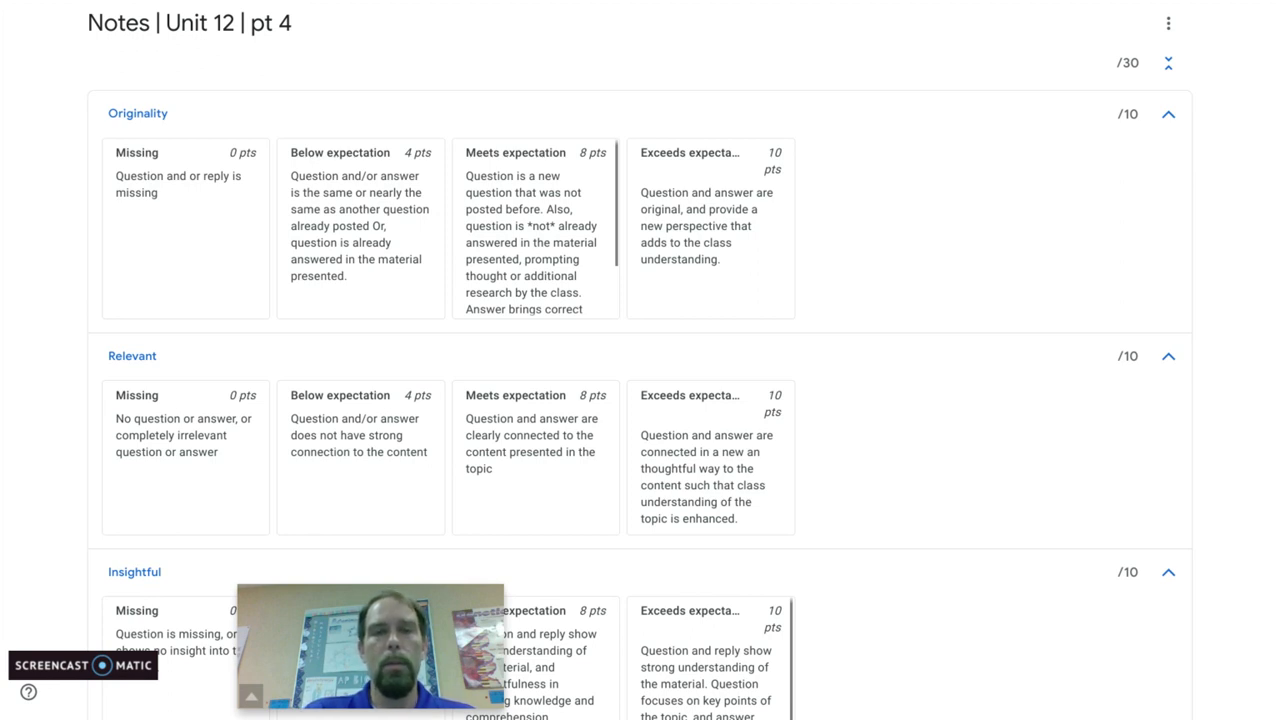
{"action": "left_click", "coordinate": [44, 14]}
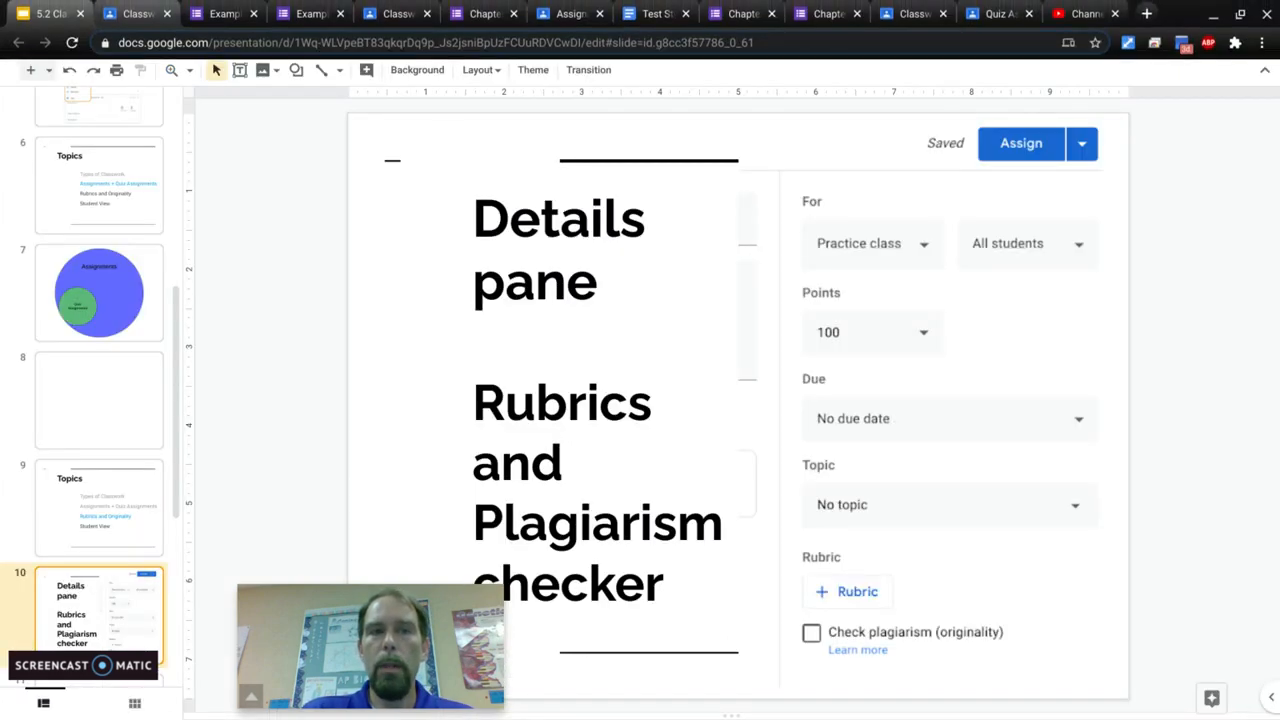
{"action": "left_click", "coordinate": [137, 14]}
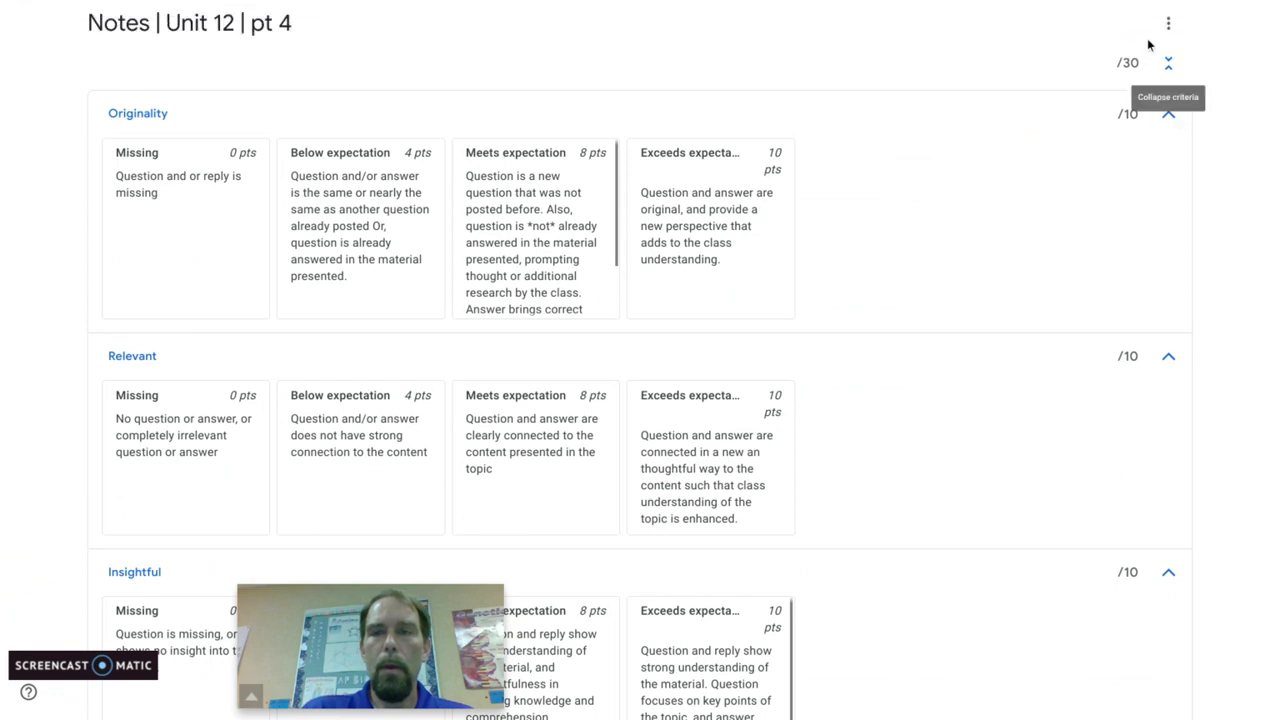
{"action": "left_click", "coordinate": [1166, 25]}
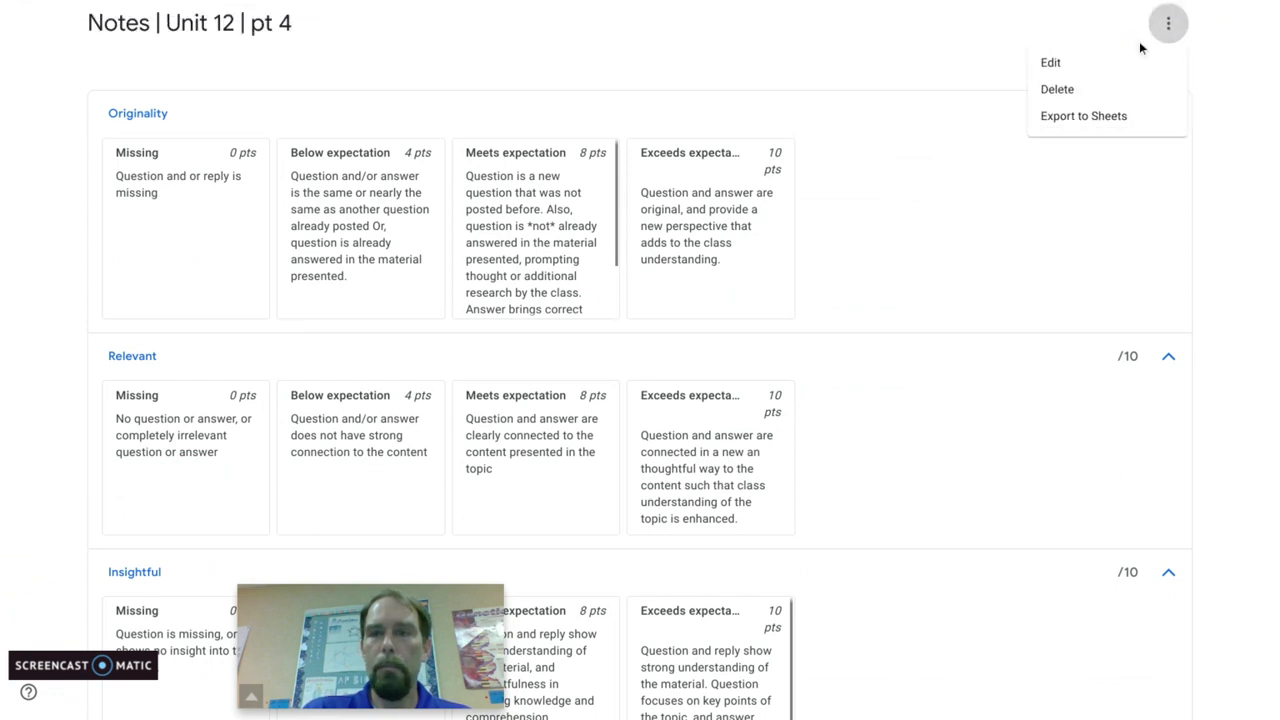
{"action": "left_click", "coordinate": [1225, 205]}
{"action": "scroll", "coordinate": [1224, 204], "scroll_direction": "down", "scroll_amount": 1}
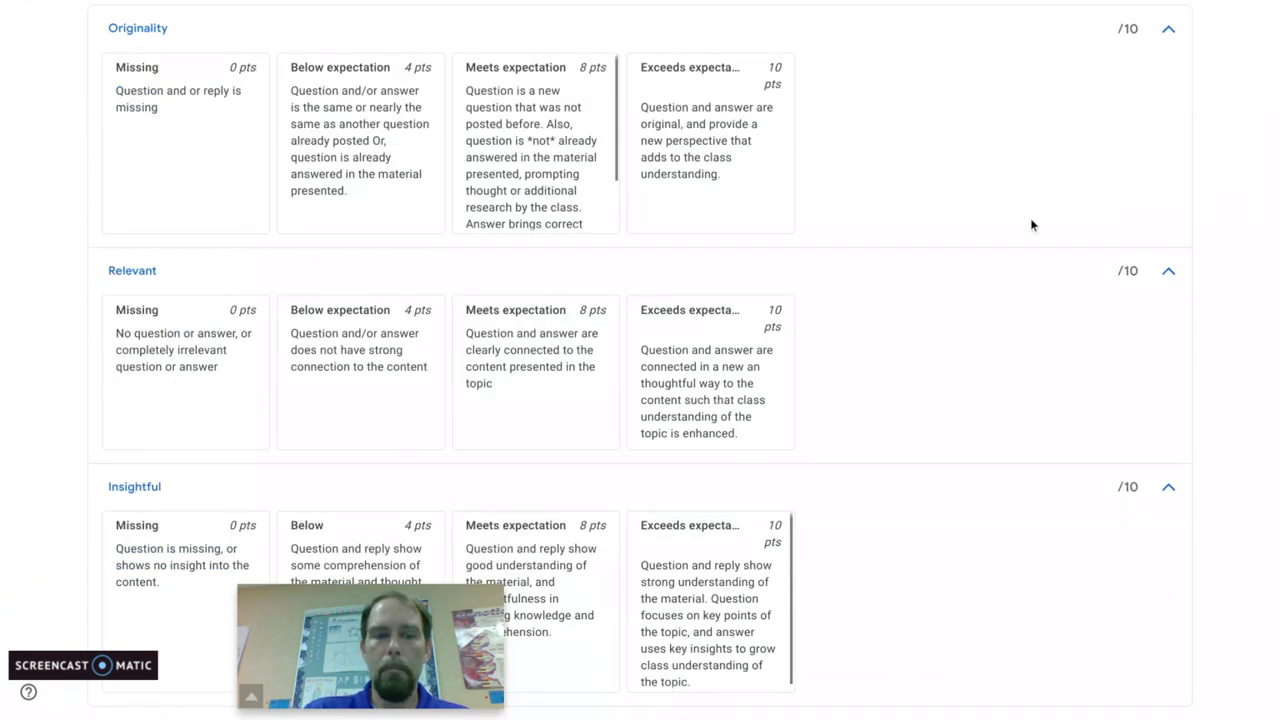
{"action": "scroll", "coordinate": [195, 318], "scroll_direction": "up", "scroll_amount": 2}
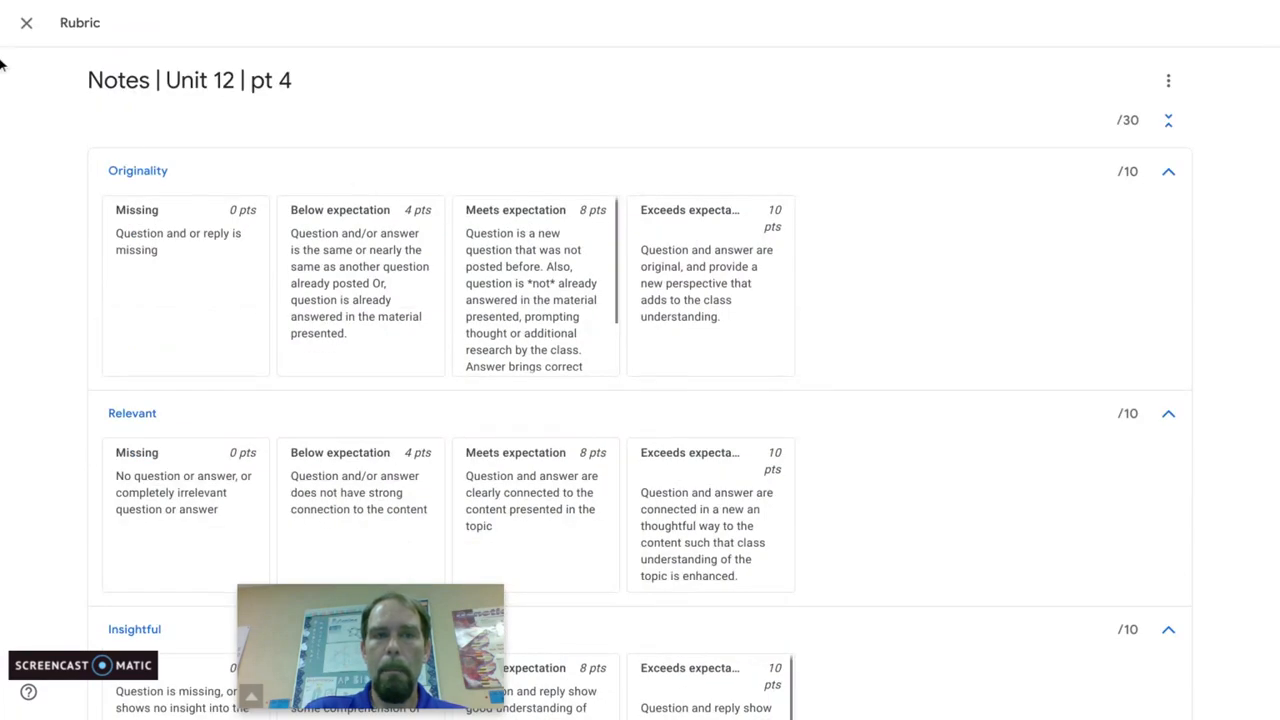
{"action": "left_click", "coordinate": [23, 32]}
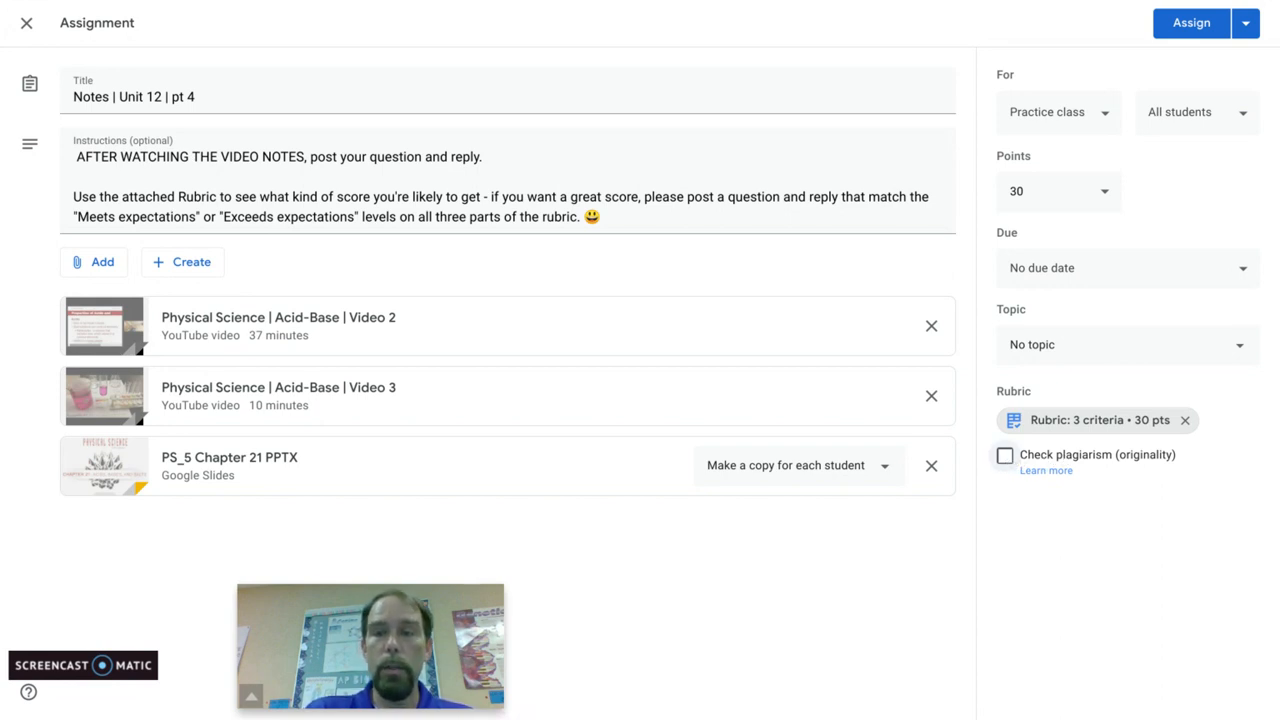
Step: View the originality report allowance without enabling the plagiarism check, and save the Notes | Unit 12 | pt 4 assignment as a draft
{"action": "left_click", "coordinate": [1005, 455]}
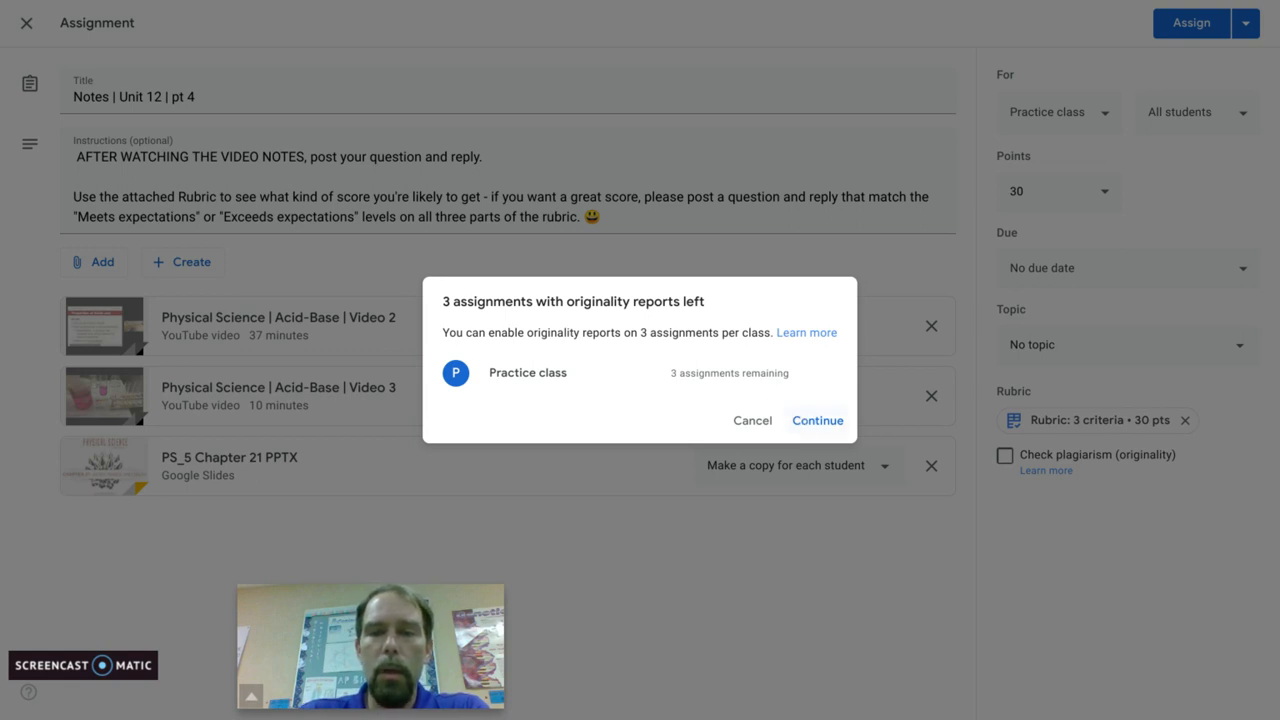
{"action": "left_click", "coordinate": [753, 421]}
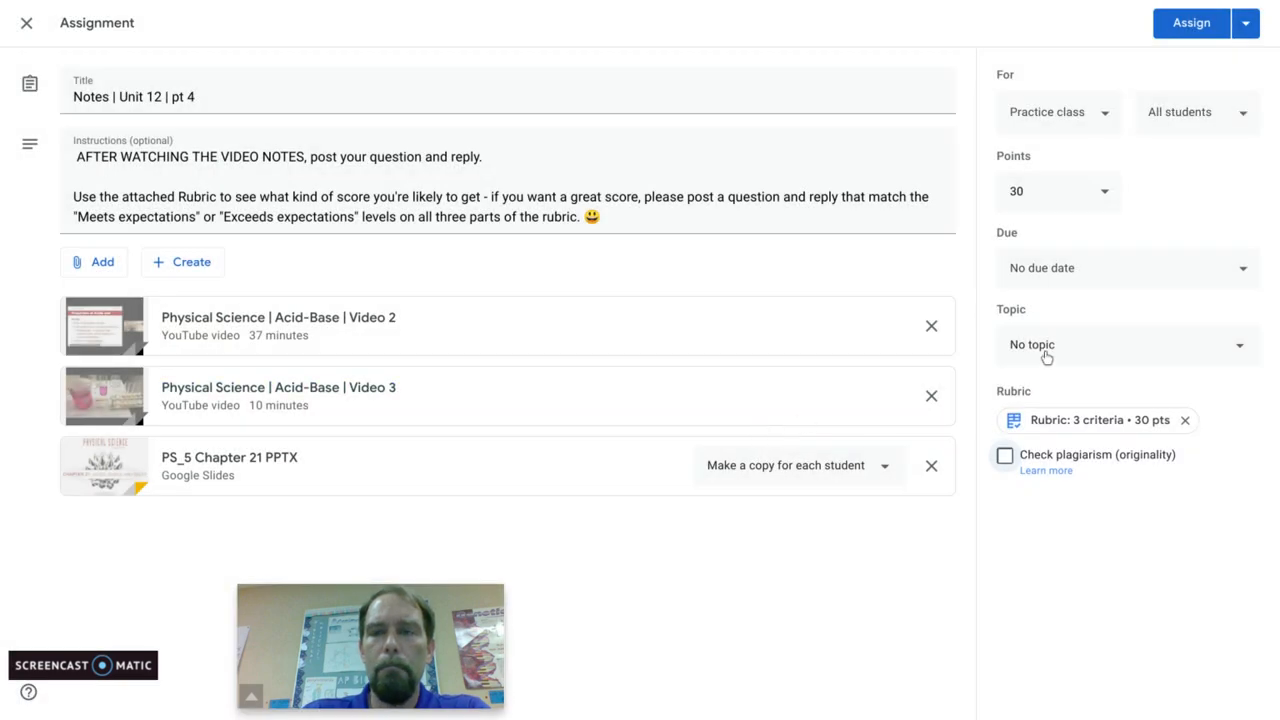
{"action": "left_click", "coordinate": [1247, 27]}
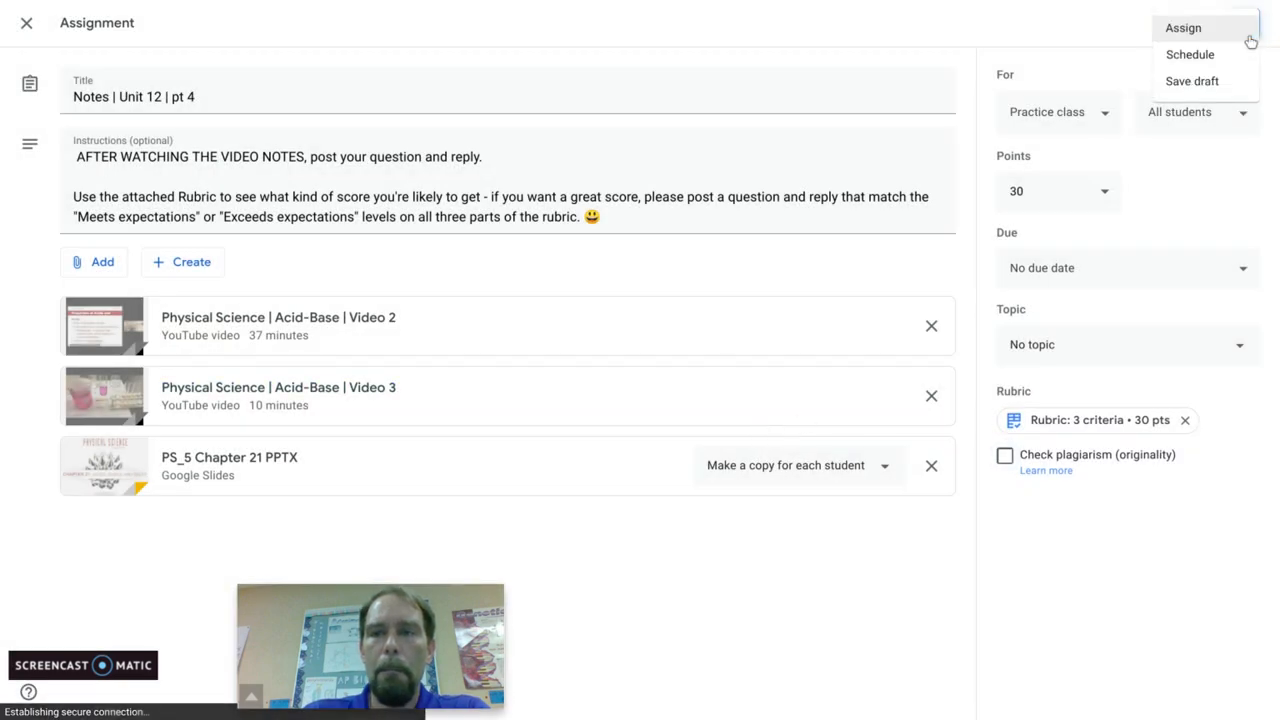
{"action": "left_click", "coordinate": [1200, 81]}
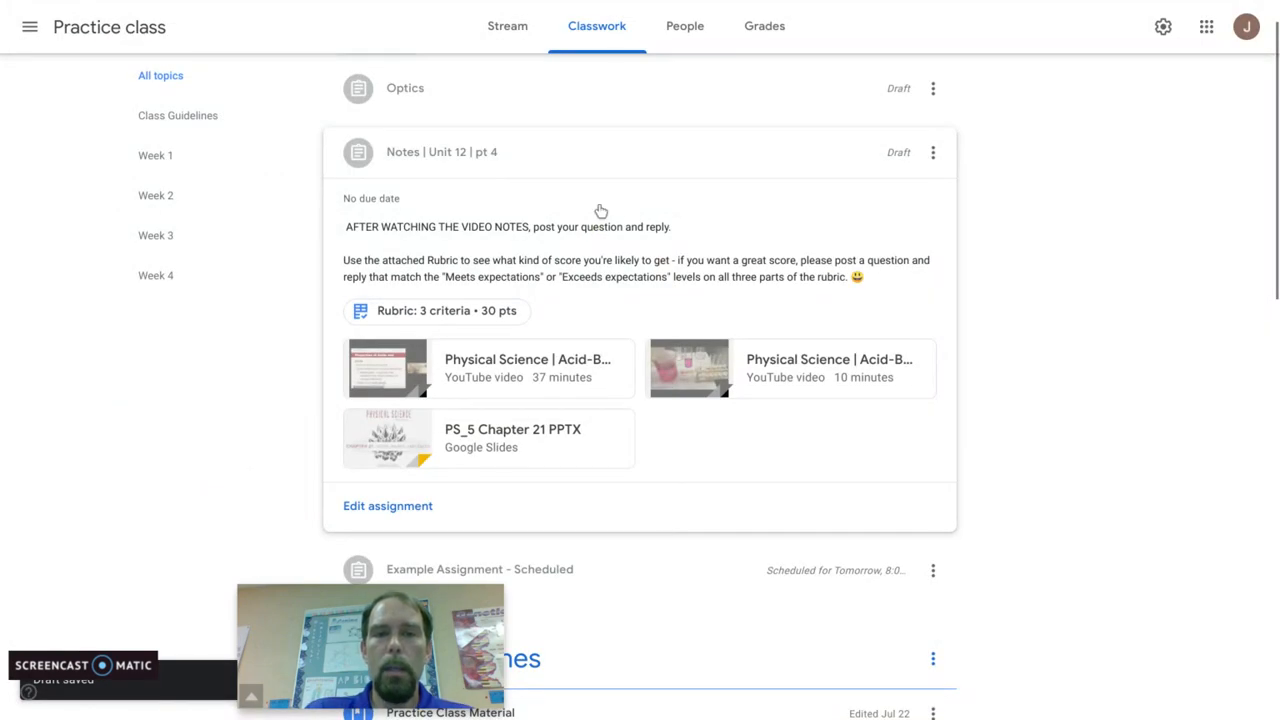
Step: Collapse the Notes | Unit 12 | pt 4 draft and open Example Assignment - Scheduled for editing
{"action": "left_click", "coordinate": [598, 160]}
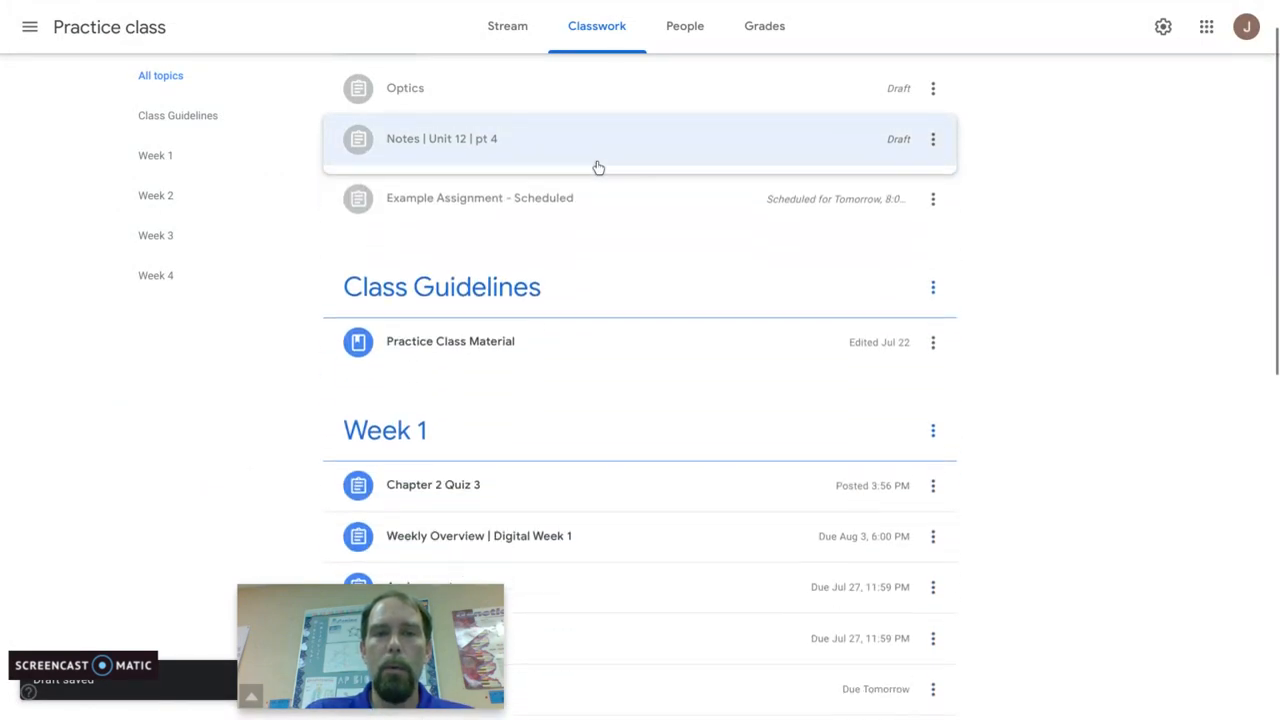
{"action": "left_click", "coordinate": [533, 189]}
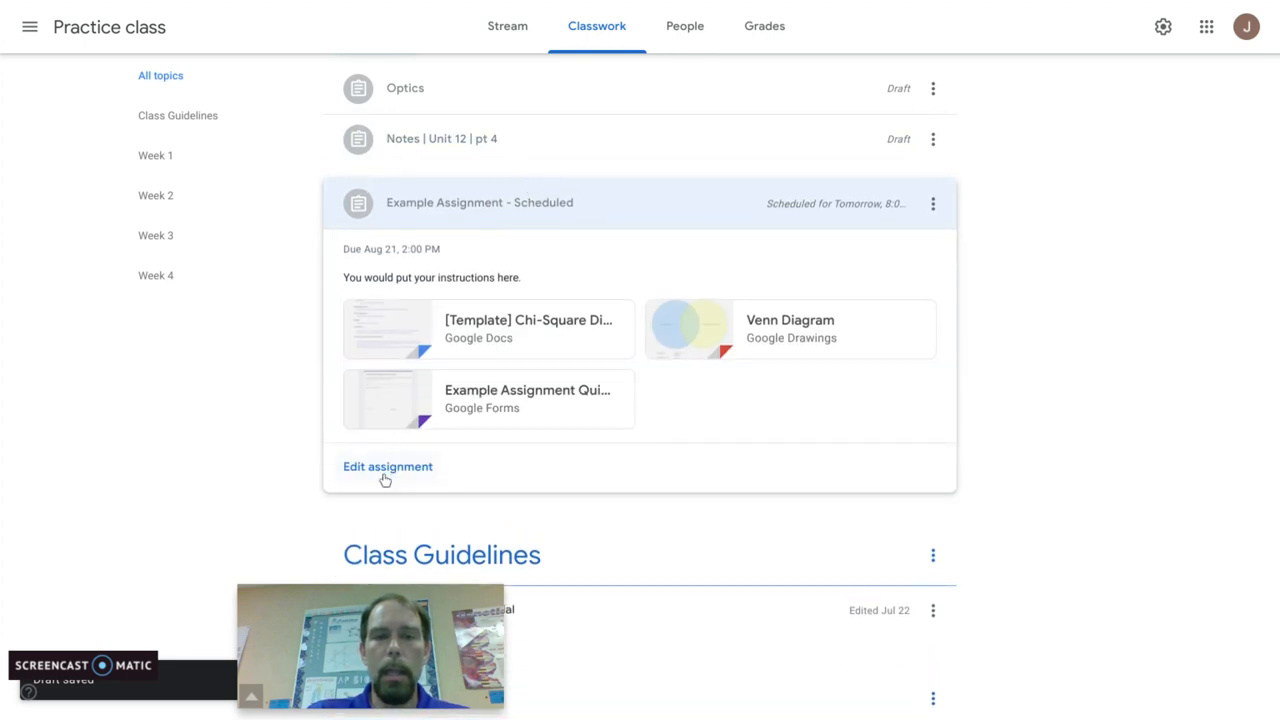
{"action": "left_click", "coordinate": [385, 470]}
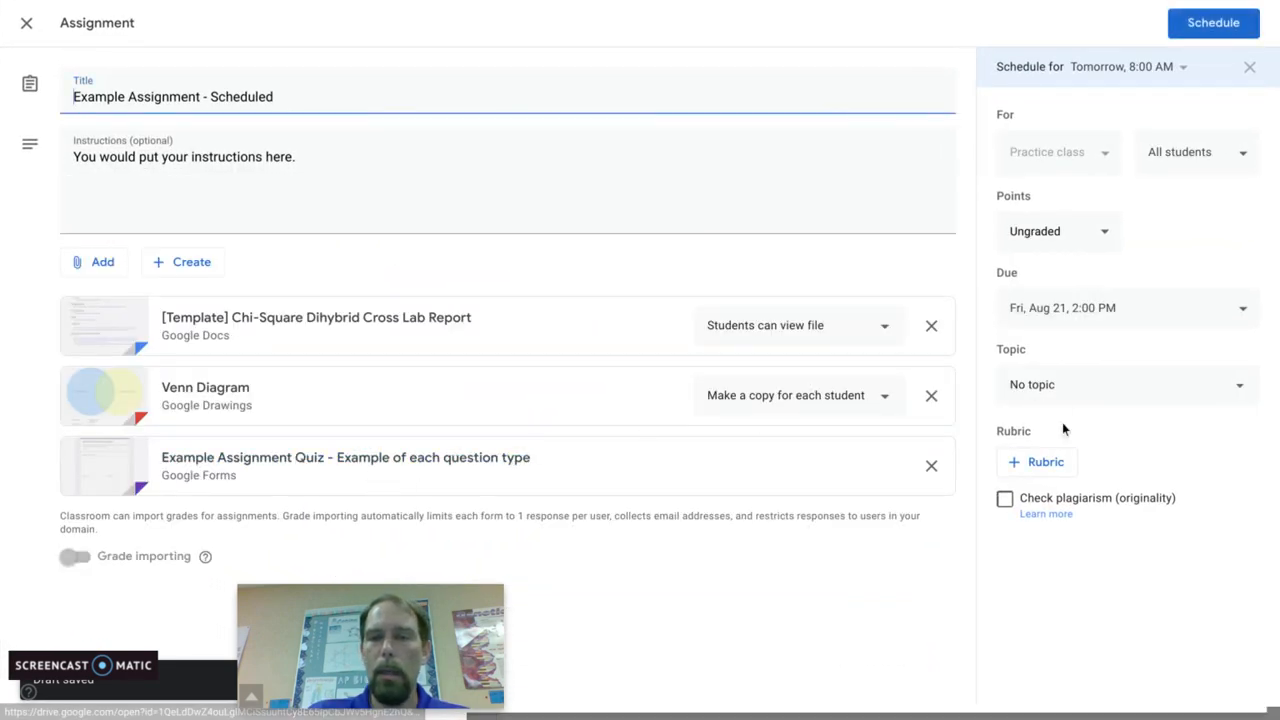
Step: View the rubric options and the blank rubric creation form for the assignment, and discard the rubric unsaved
{"action": "left_click", "coordinate": [1040, 464]}
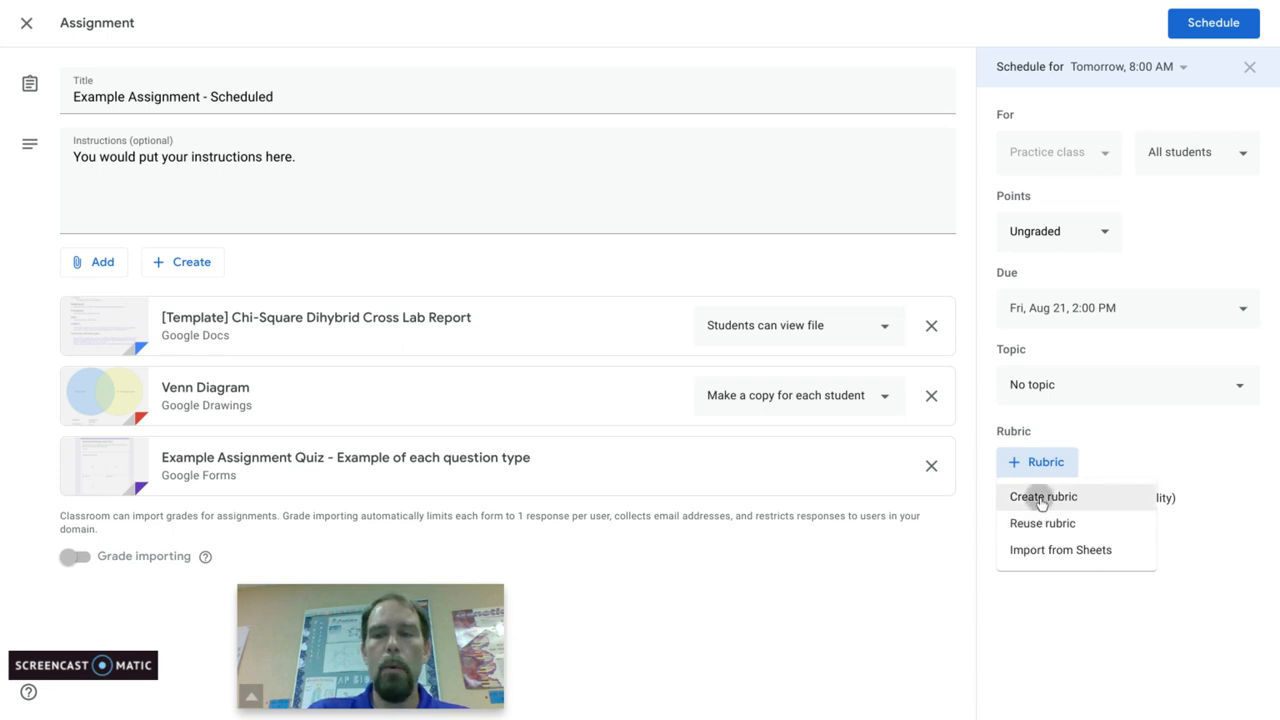
{"action": "left_click", "coordinate": [1041, 503]}
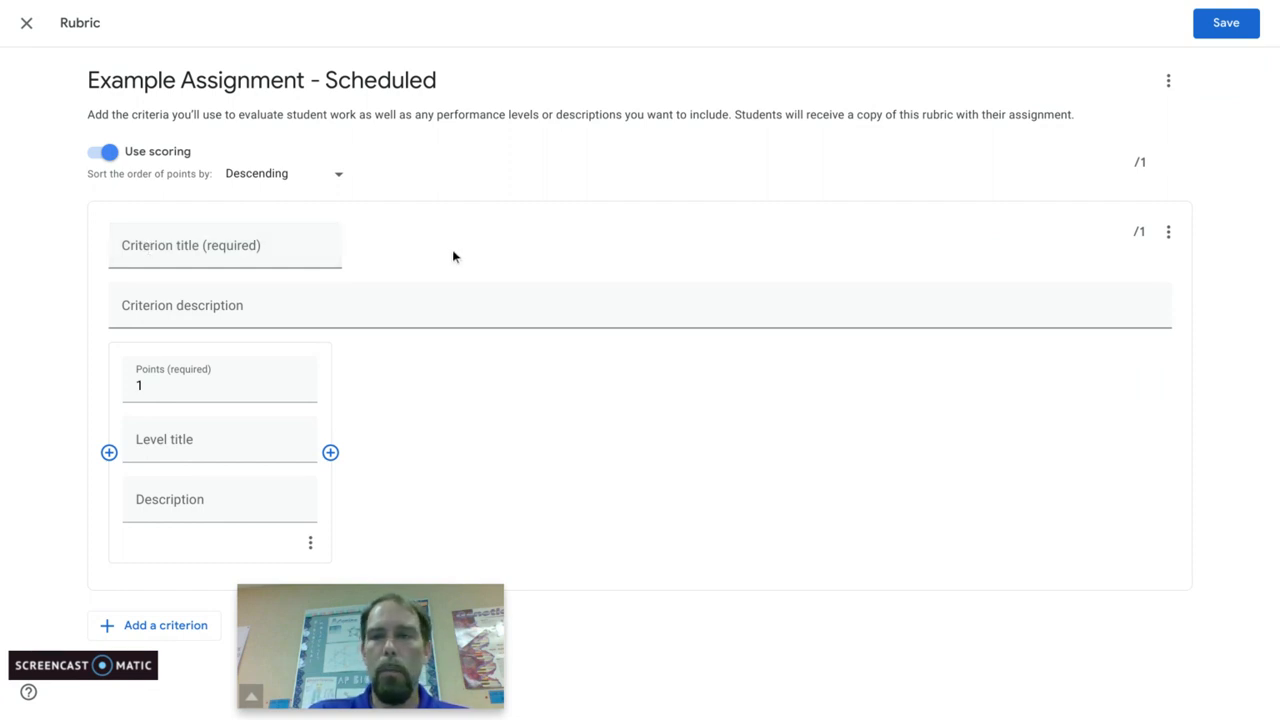
{"action": "left_click", "coordinate": [26, 24]}
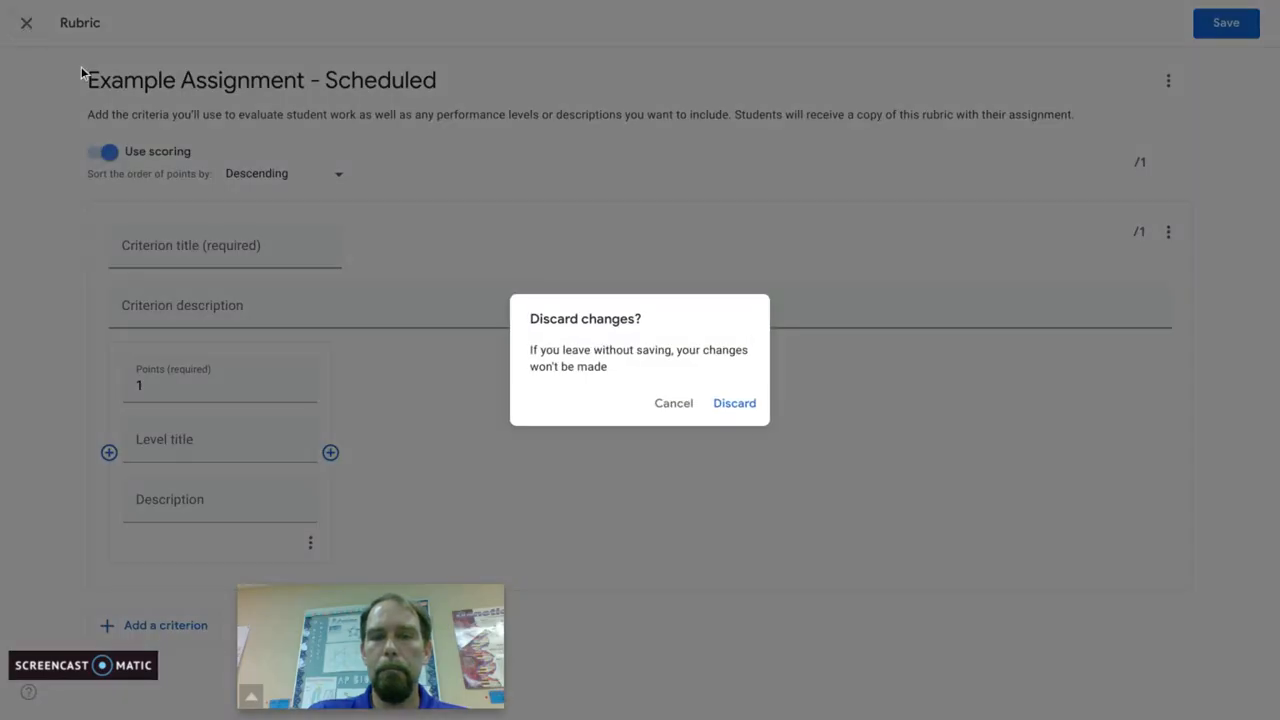
{"action": "left_click", "coordinate": [741, 409]}
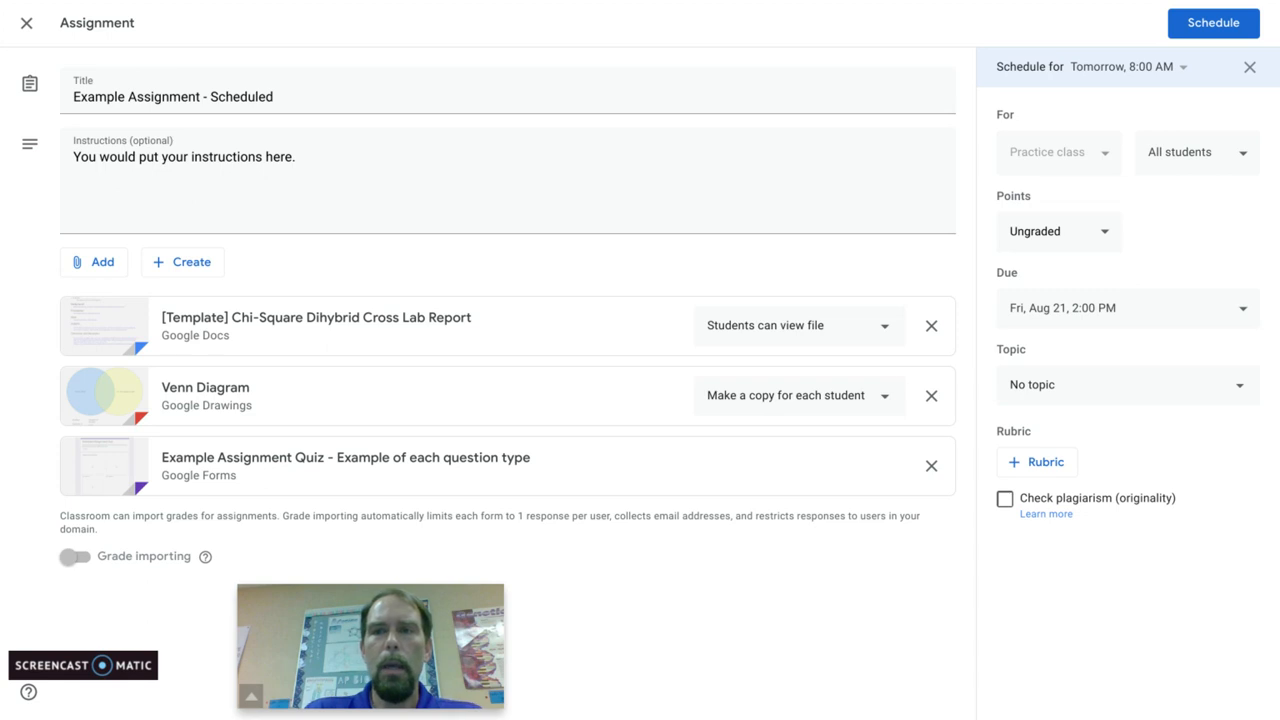
Step: Check the assignment's scheduled date and time, remove the schedule, and view the classes it can be posted to
{"action": "left_click", "coordinate": [1156, 72]}
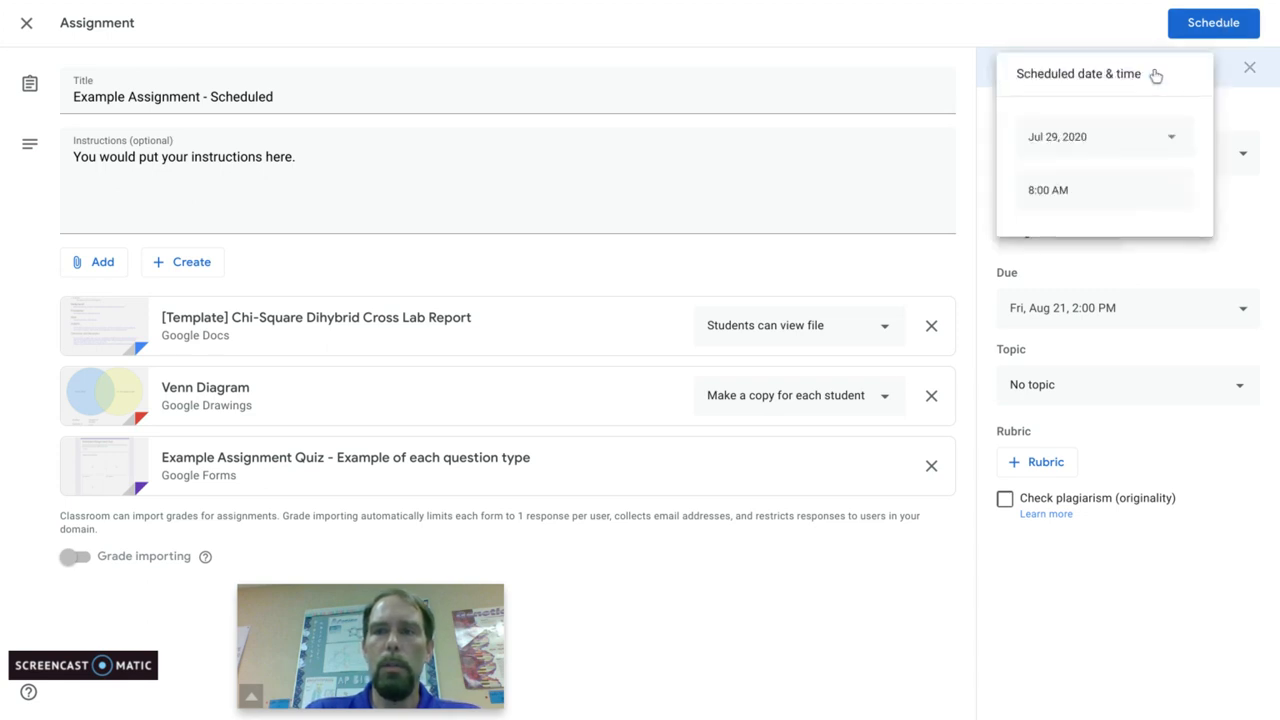
{"action": "left_click", "coordinate": [1236, 120]}
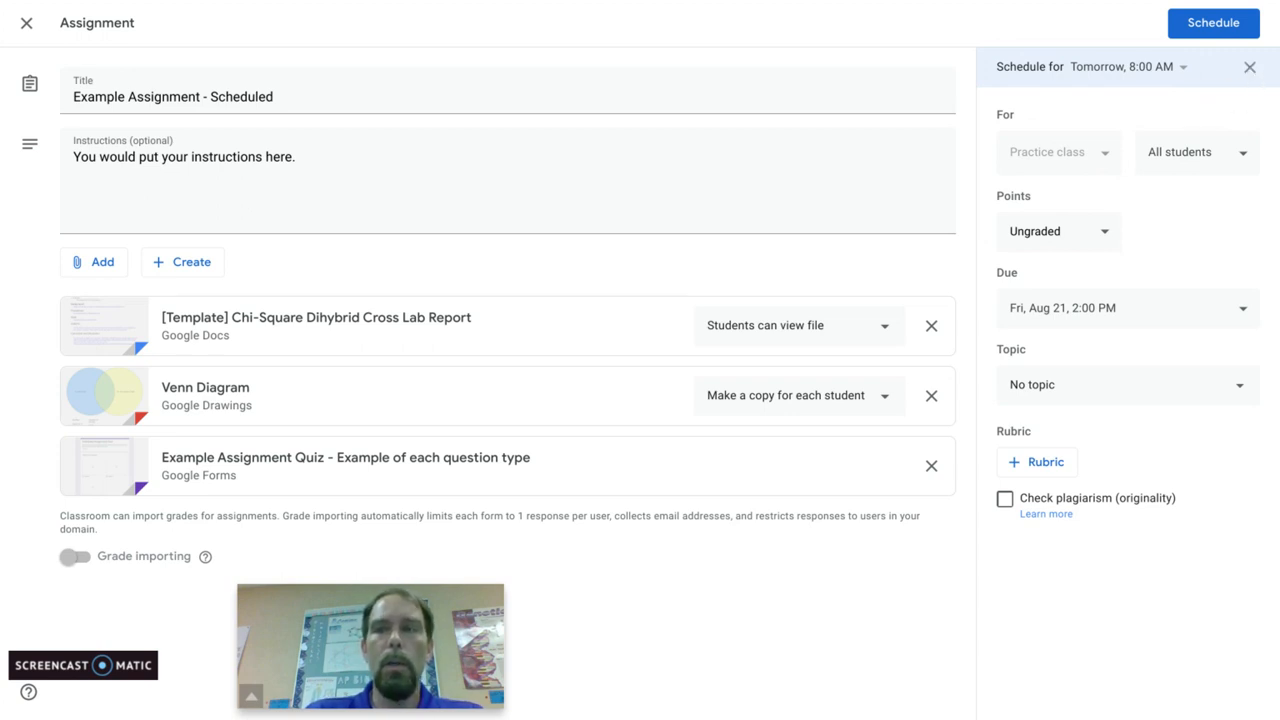
{"action": "left_click", "coordinate": [1250, 67]}
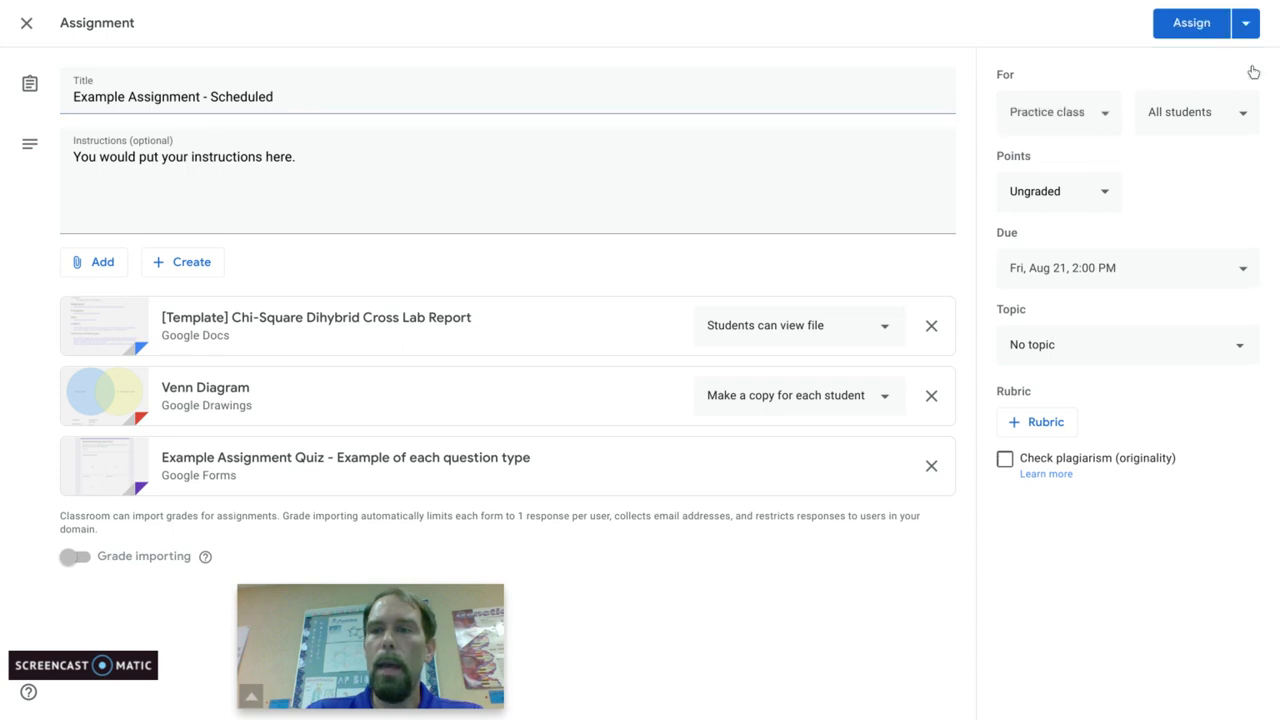
{"action": "left_click", "coordinate": [1105, 115]}
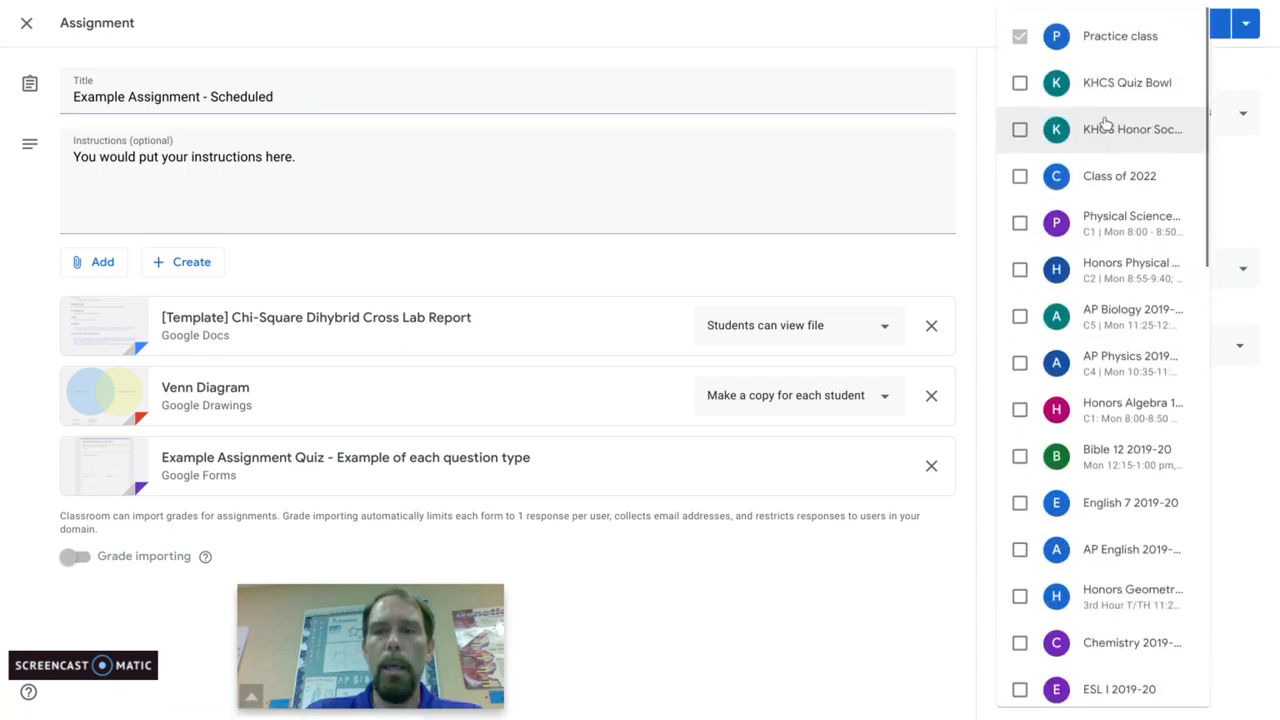
{"action": "left_click", "coordinate": [1252, 160]}
Step: Schedule the Example Assignment - Scheduled assignment for Jul 29, 2020 at 8:00 AM
{"action": "left_click", "coordinate": [1248, 29]}
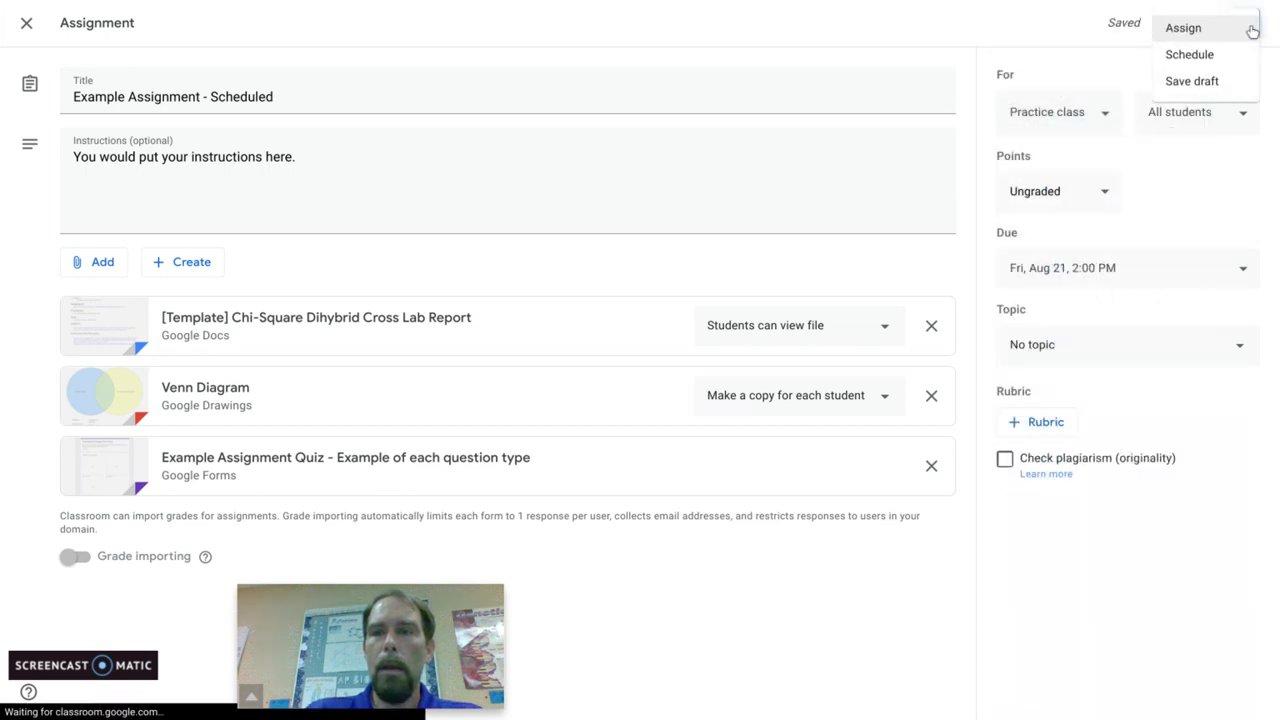
{"action": "left_click", "coordinate": [1189, 55]}
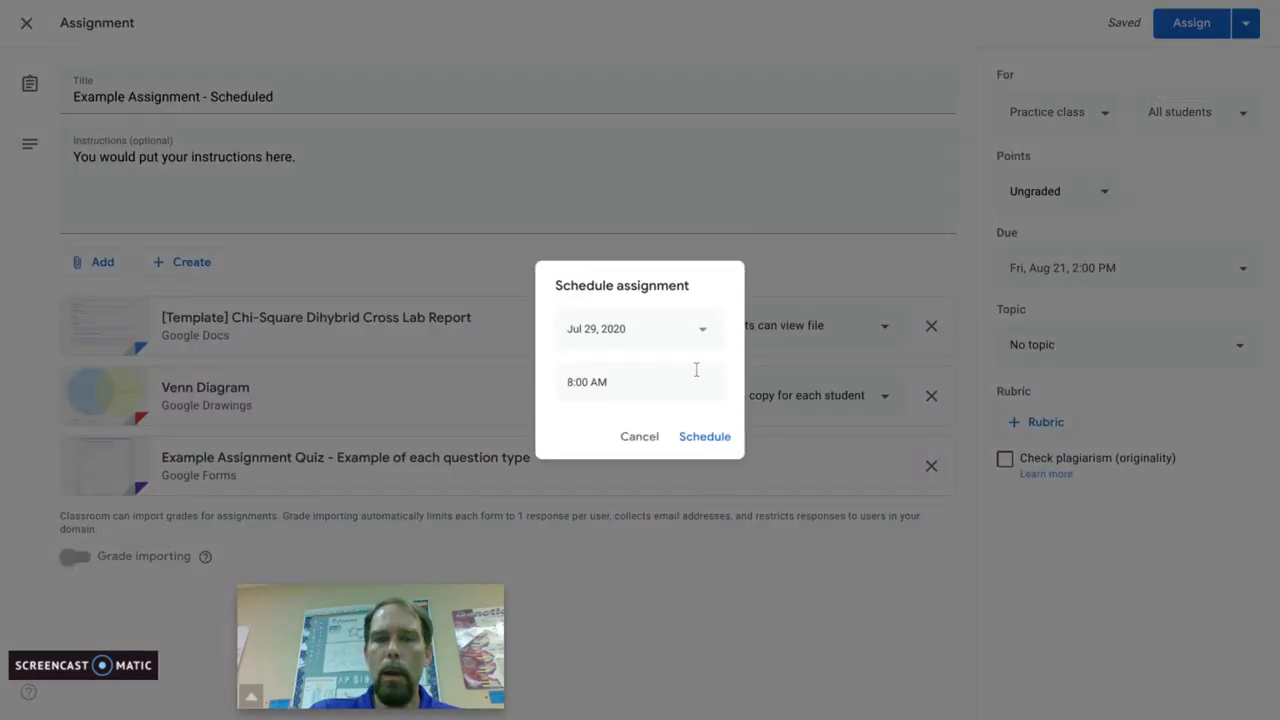
{"action": "left_click", "coordinate": [698, 437]}
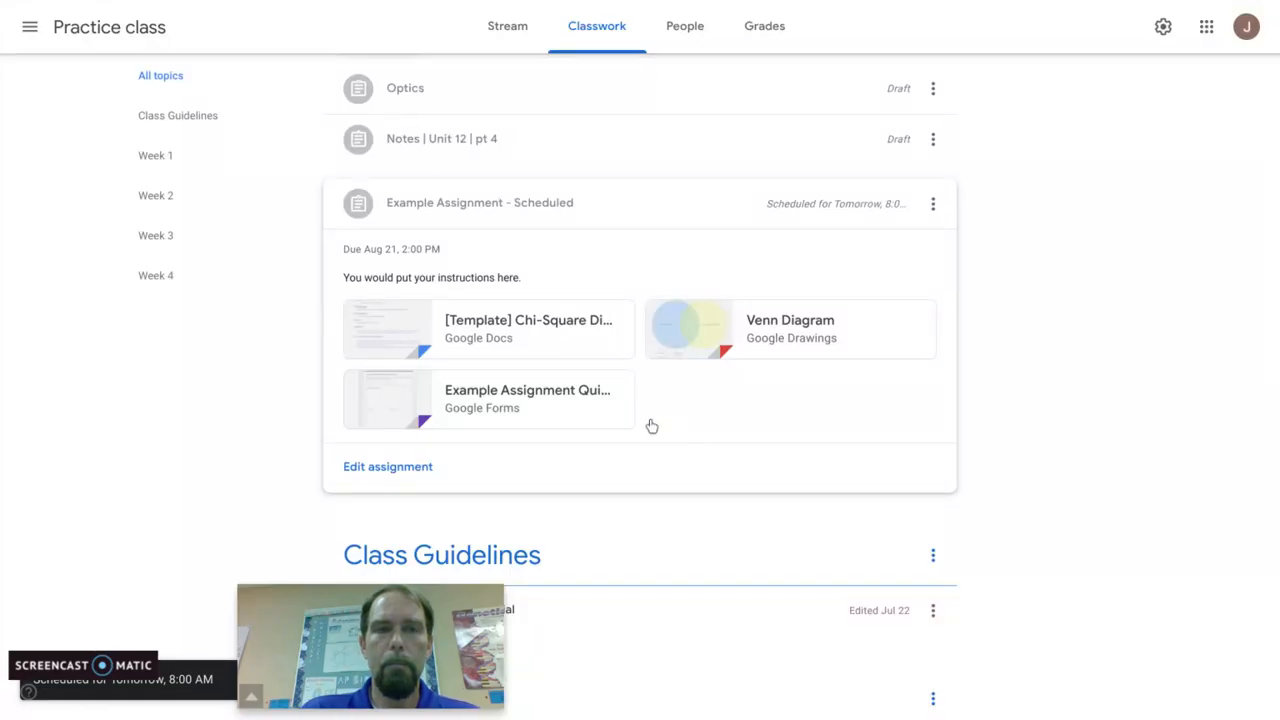
Step: Switch to the Google Slides presentation, present from the Details pane slide through the Student View topic, and leave the slideshow
{"action": "key", "text": "ctrl+shift+Tab"}
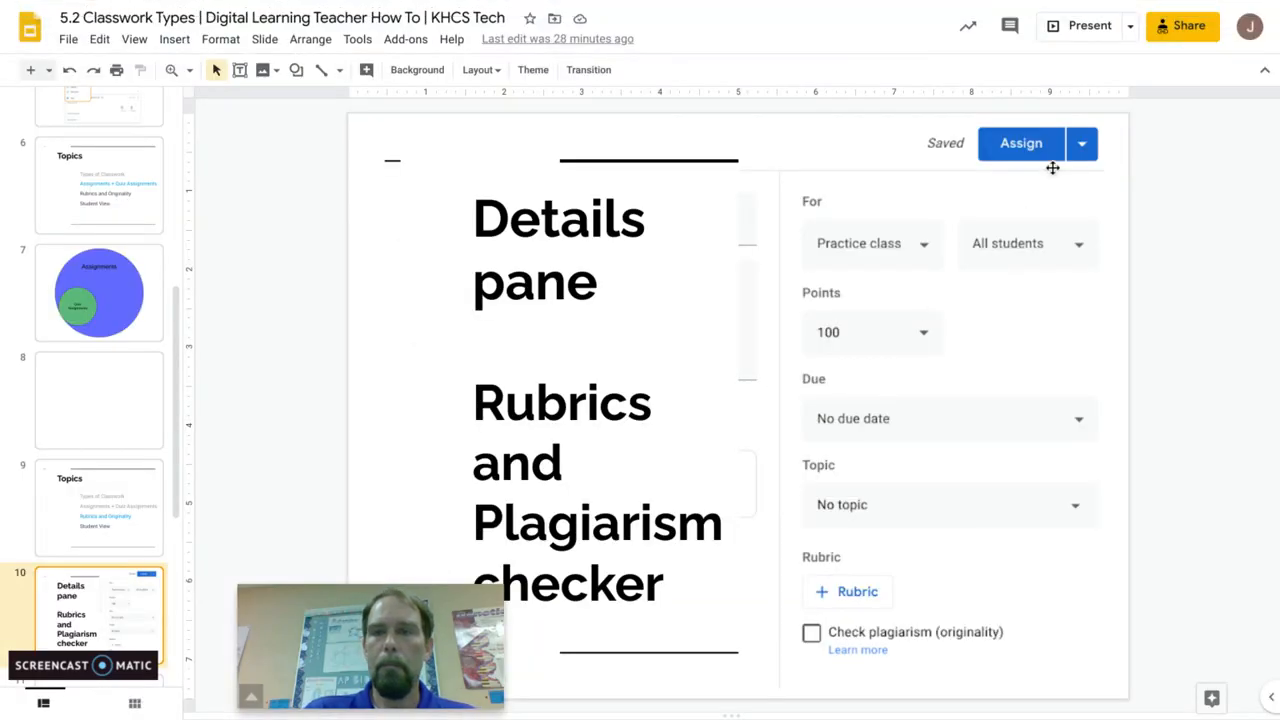
{"action": "left_click", "coordinate": [1076, 38]}
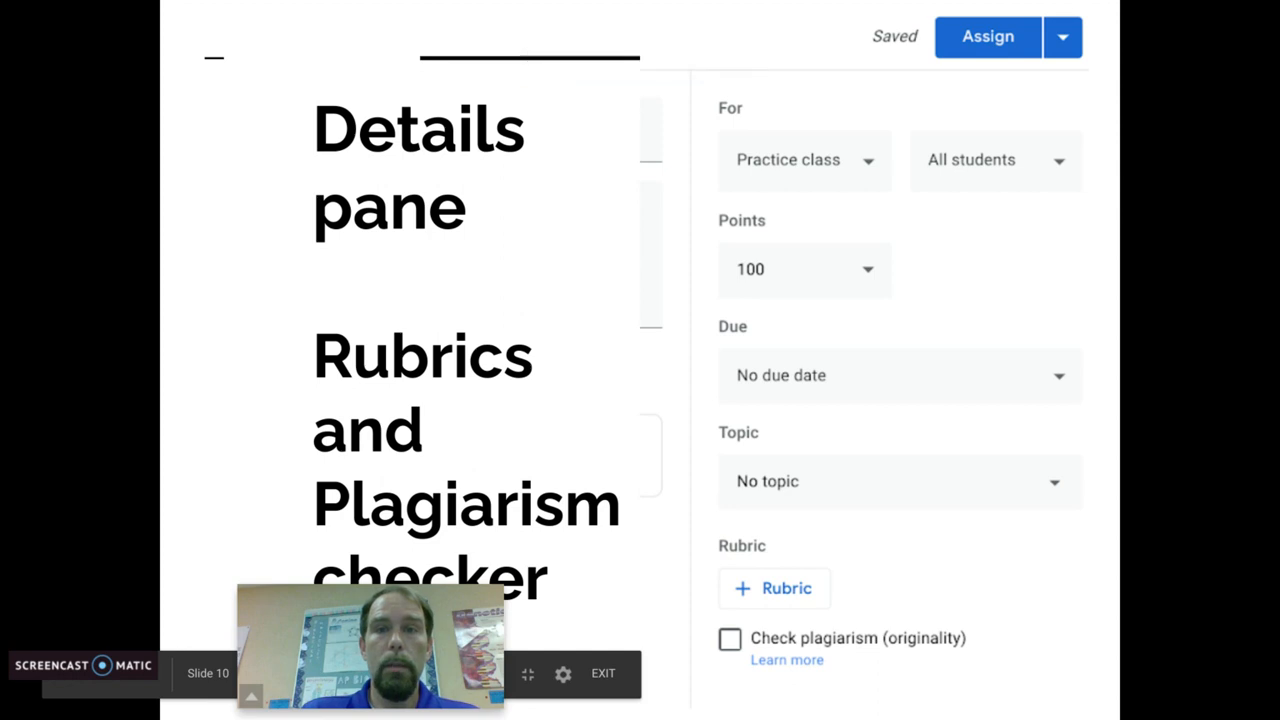
{"action": "key", "text": "Right"}
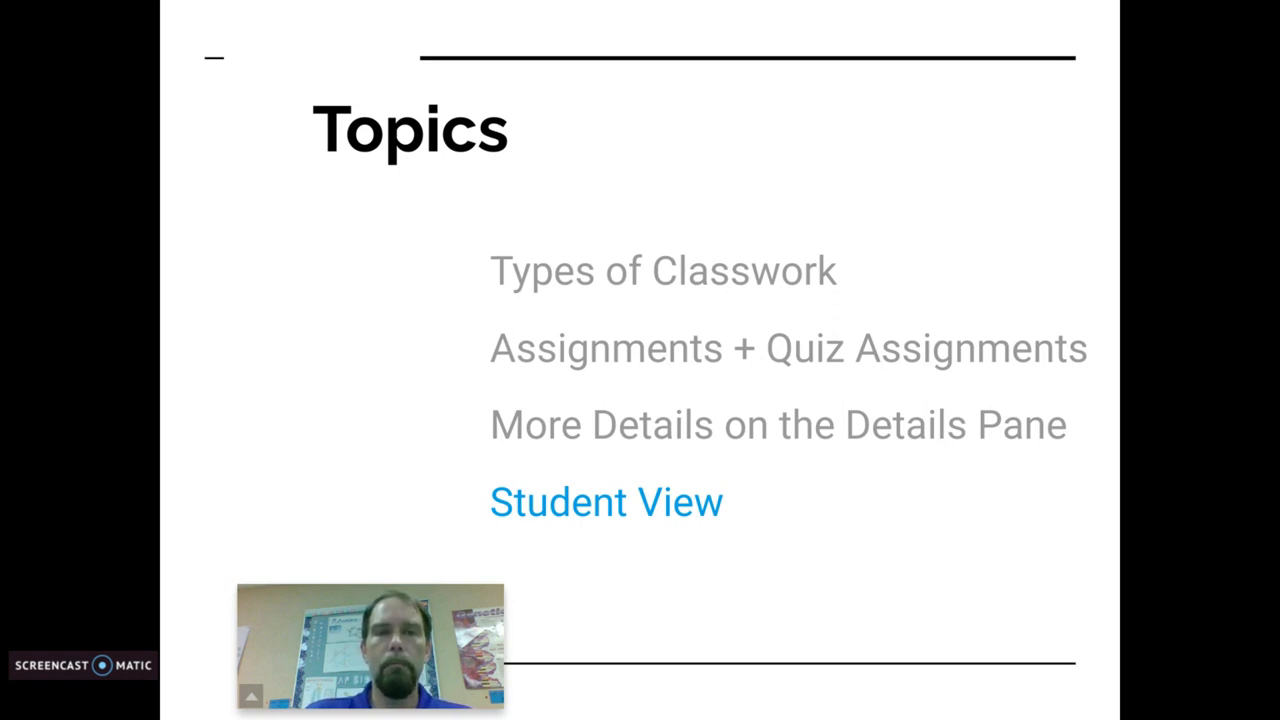
{"action": "key", "text": "Right"}
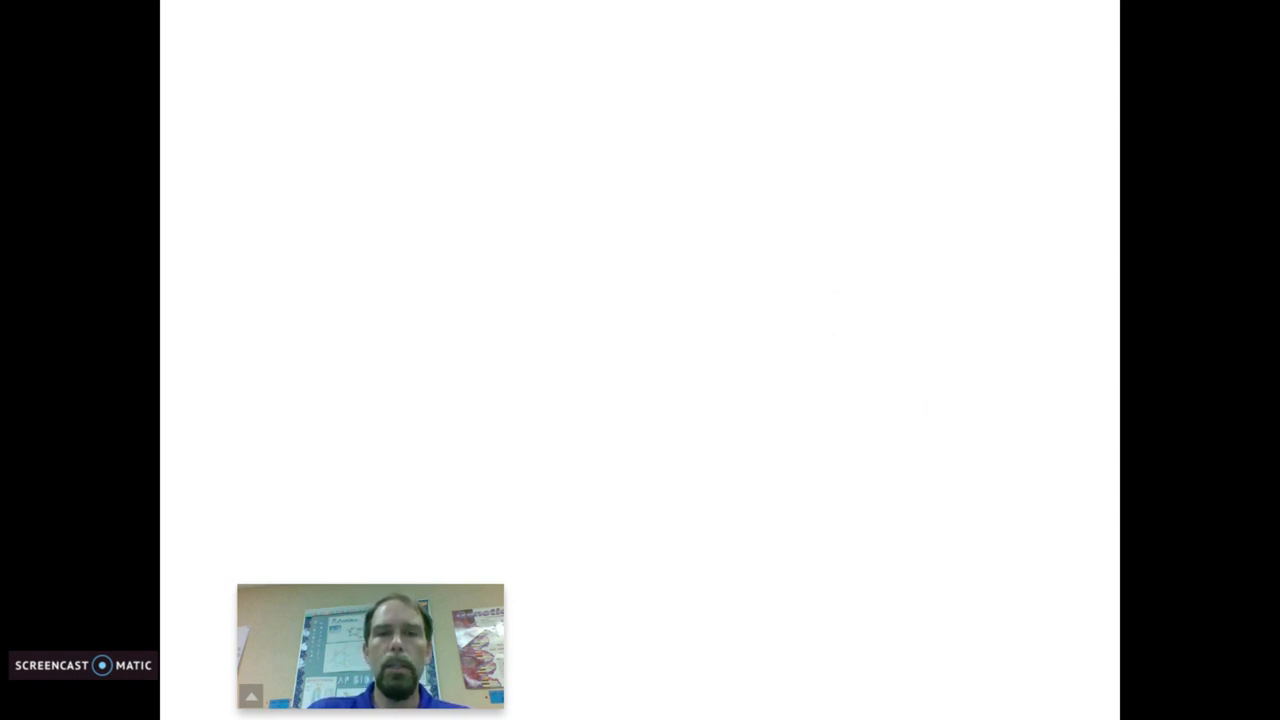
{"action": "key", "text": "Escape"}
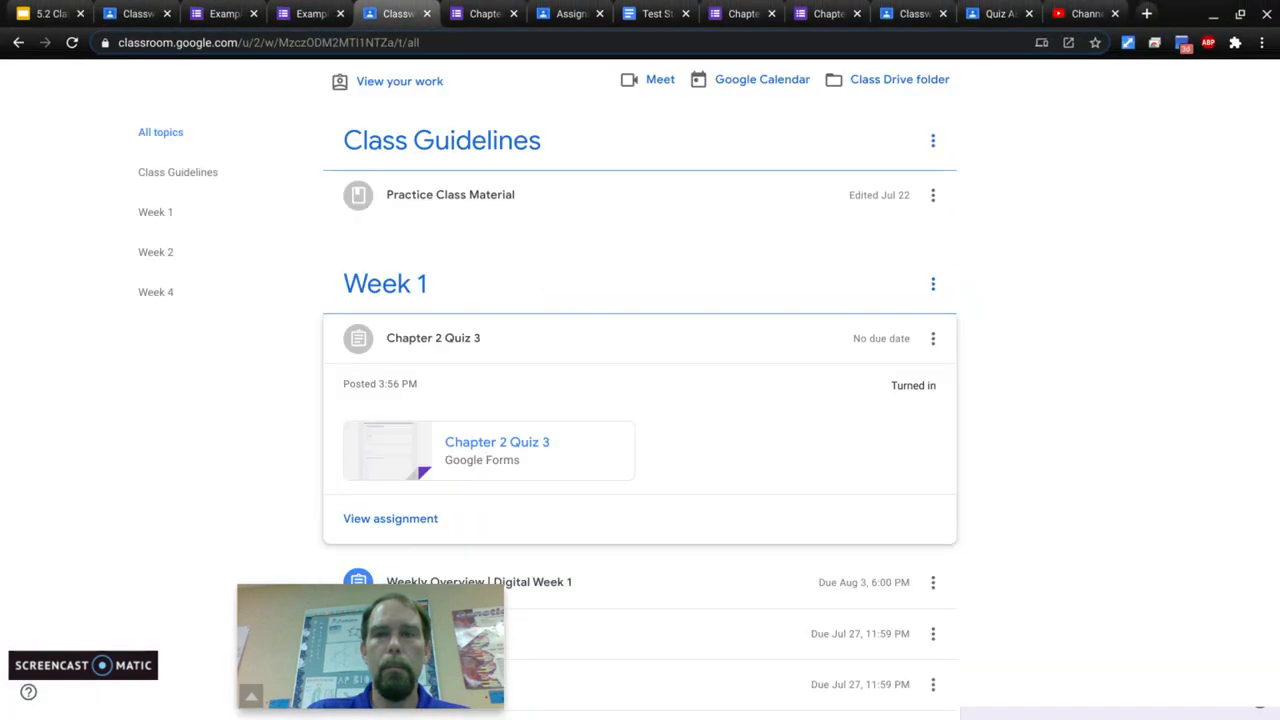
Step: Show the student's Practice class classwork full screen and view the Chapter 2 Quiz 3 details and submission status
{"action": "key", "text": "F11"}
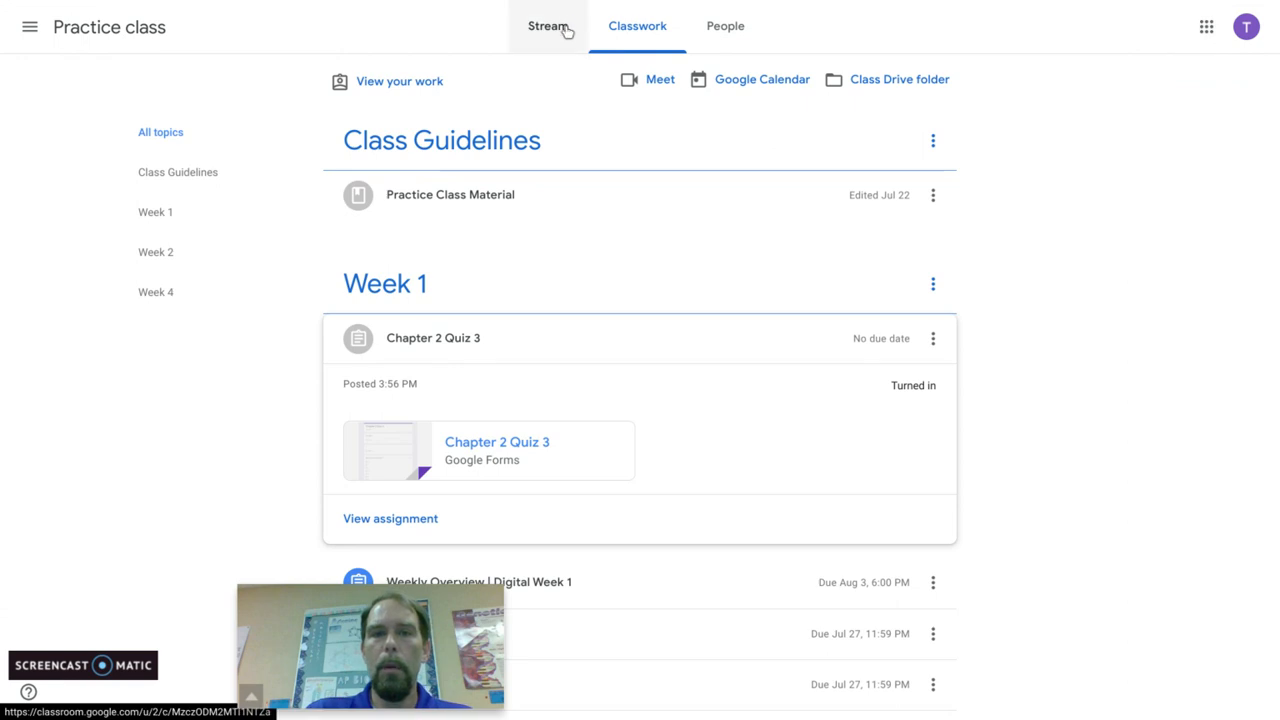
{"action": "left_click", "coordinate": [650, 336]}
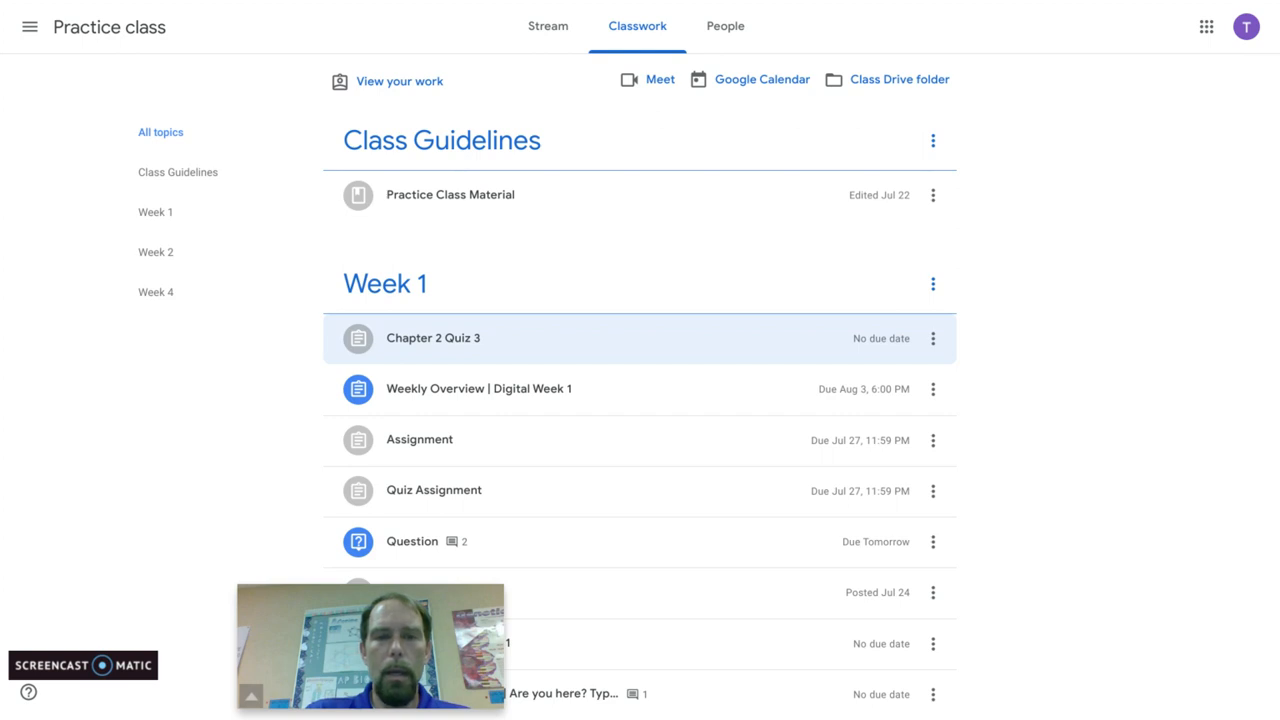
{"action": "left_click", "coordinate": [465, 341]}
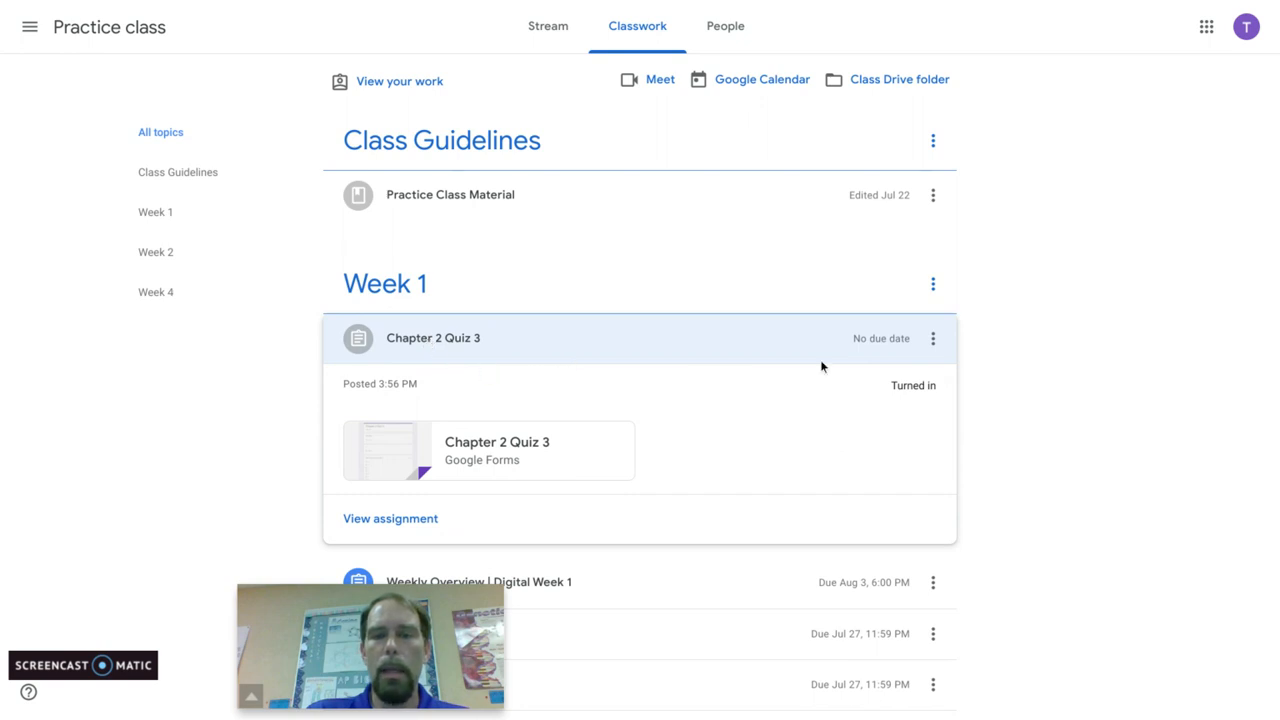
{"action": "left_click", "coordinate": [647, 355]}
Step: Open the Week 2 Quiz form from the student's classwork, view its score, and return to the classwork list
{"action": "scroll", "coordinate": [1031, 366], "scroll_direction": "down", "scroll_amount": 4}
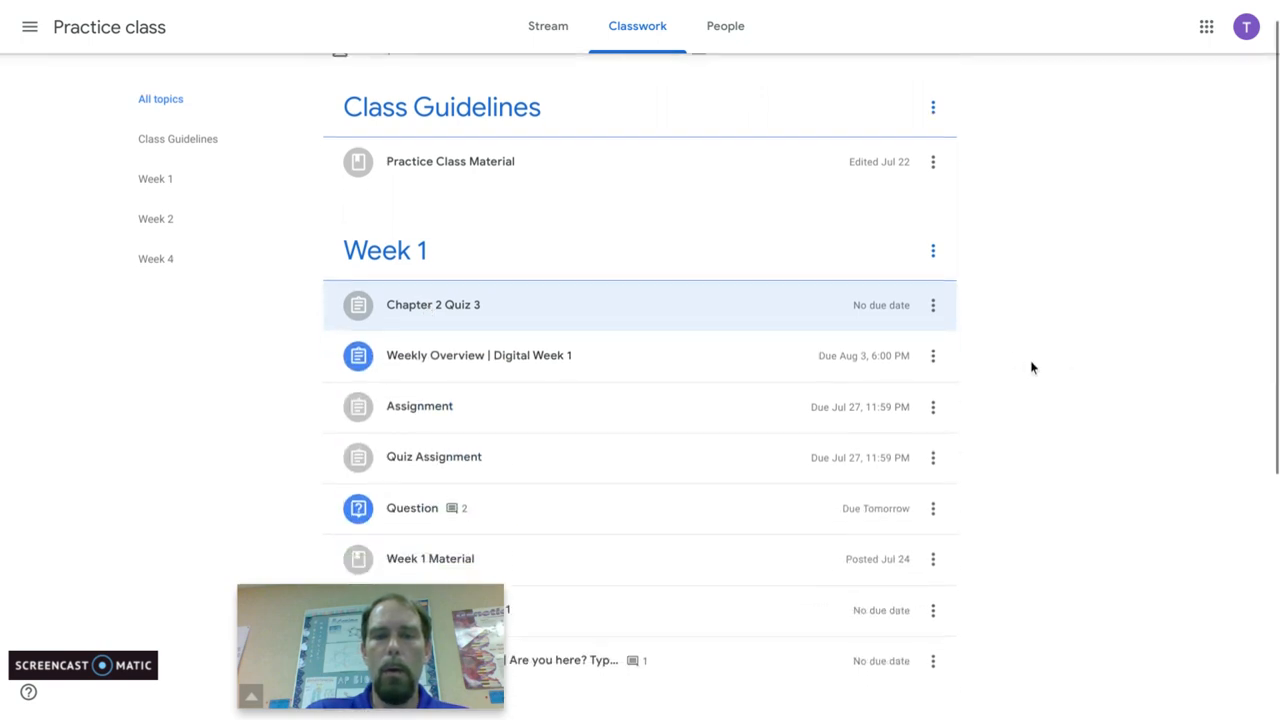
{"action": "scroll", "coordinate": [1031, 367], "scroll_direction": "down", "scroll_amount": 1}
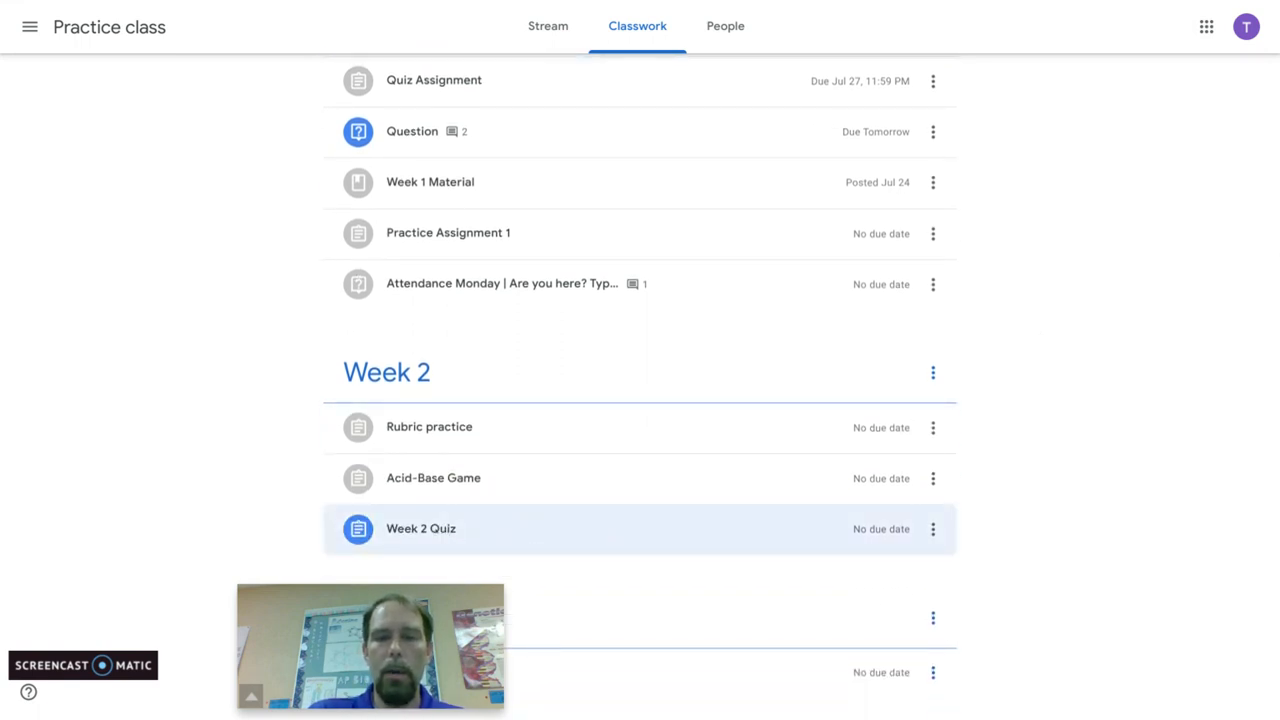
{"action": "scroll", "coordinate": [446, 551], "scroll_direction": "down", "scroll_amount": 1}
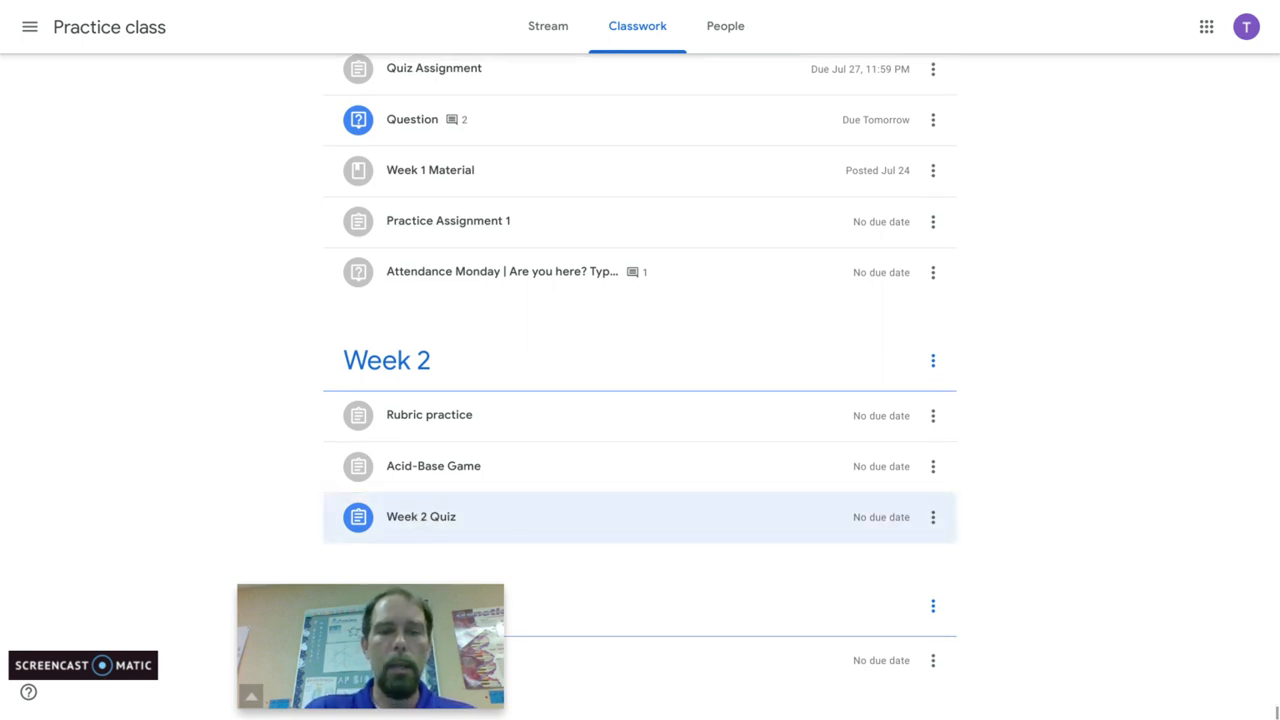
{"action": "left_click", "coordinate": [419, 519]}
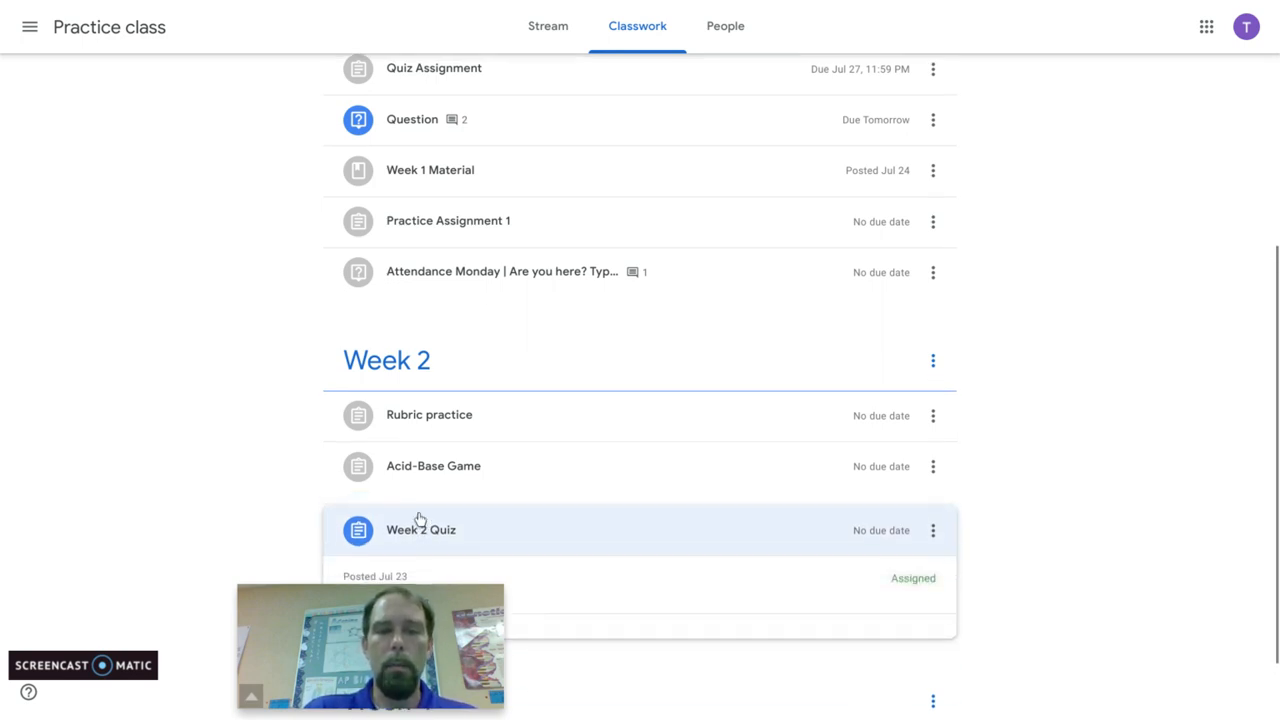
{"action": "scroll", "coordinate": [971, 491], "scroll_direction": "down", "scroll_amount": 2}
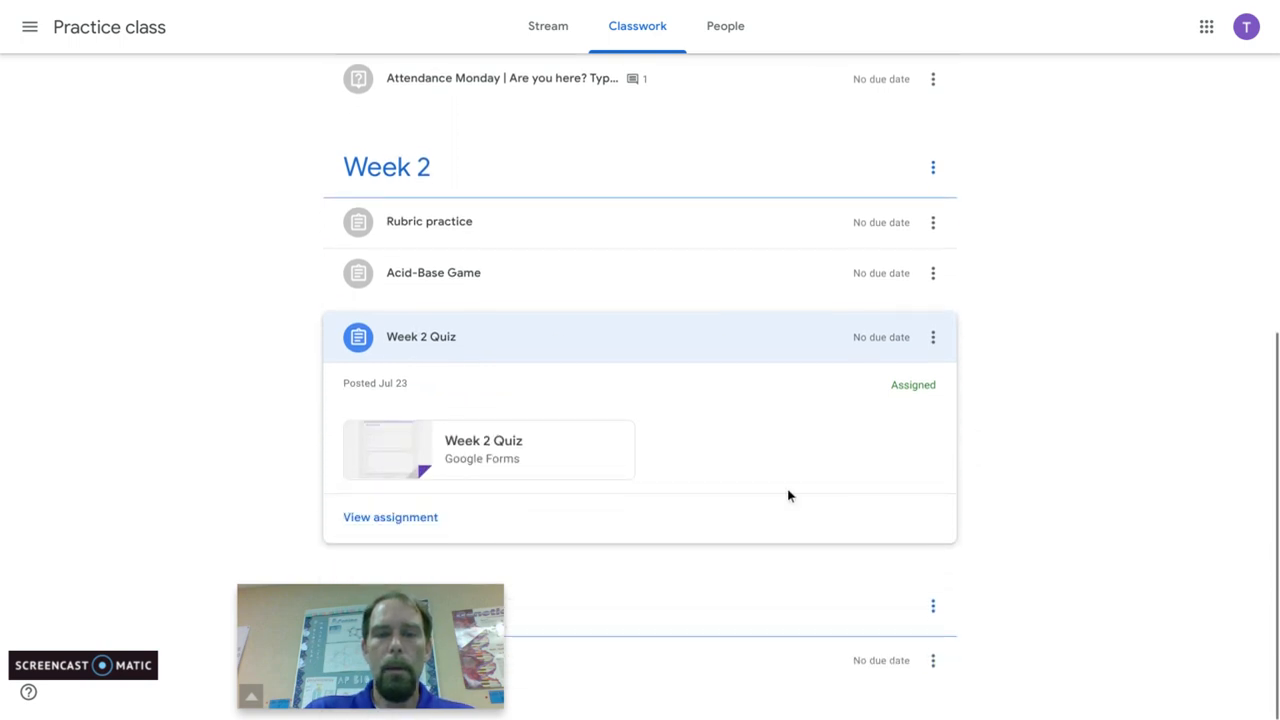
{"action": "left_click", "coordinate": [509, 446]}
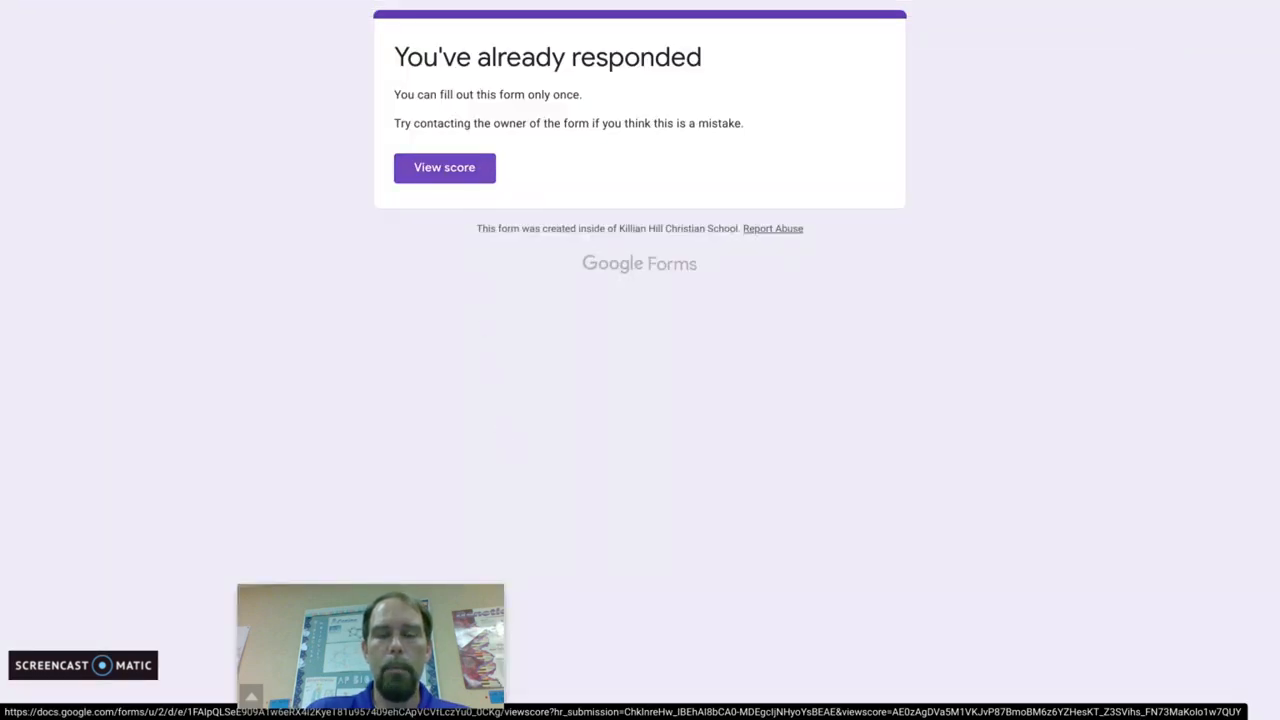
{"action": "left_click", "coordinate": [446, 176]}
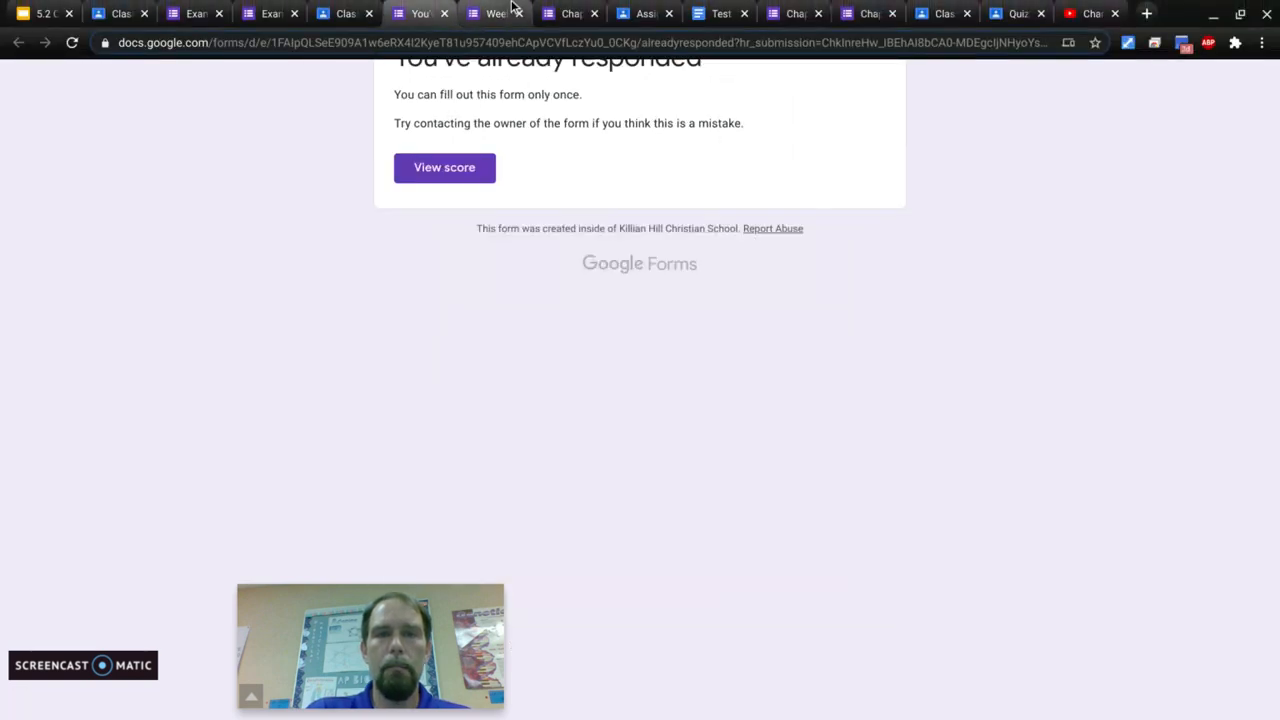
{"action": "left_click", "coordinate": [519, 14]}
{"action": "left_click", "coordinate": [346, 16]}
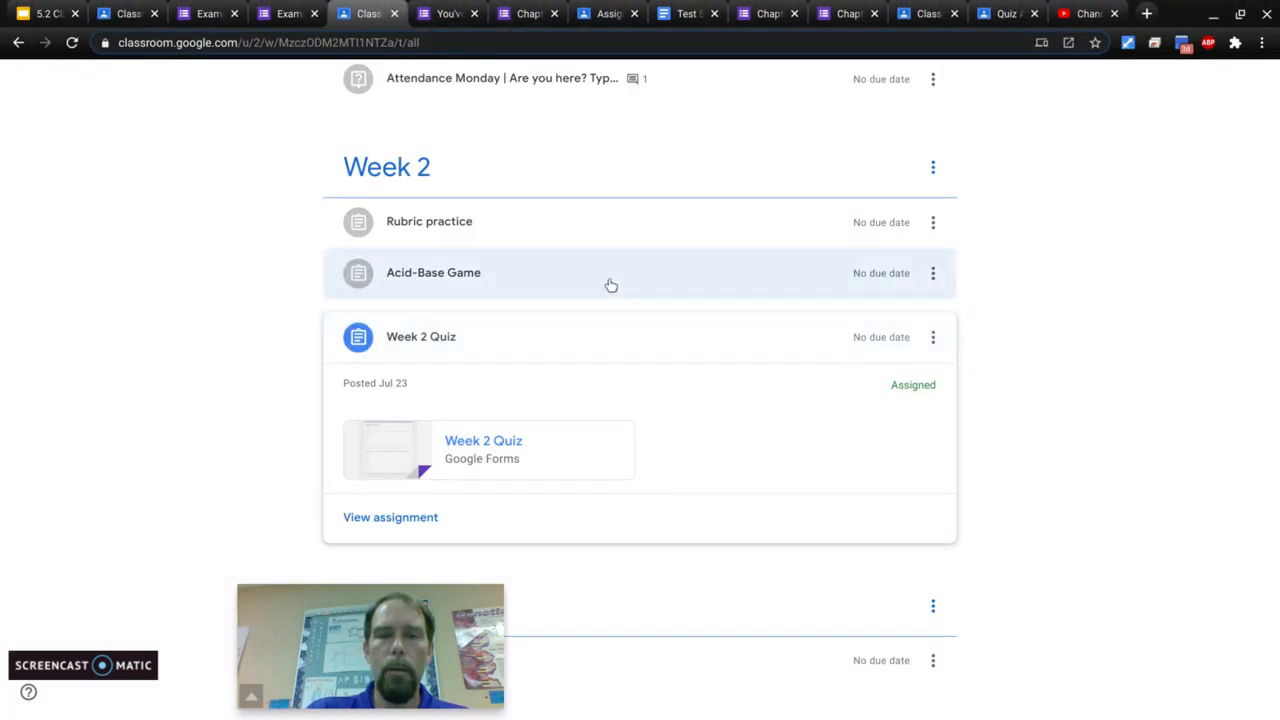
Step: Open the Chapter 2 Quiz 3 form under Week 1 and view the student's scored responses
{"action": "scroll", "coordinate": [708, 376], "scroll_direction": "up", "scroll_amount": 1}
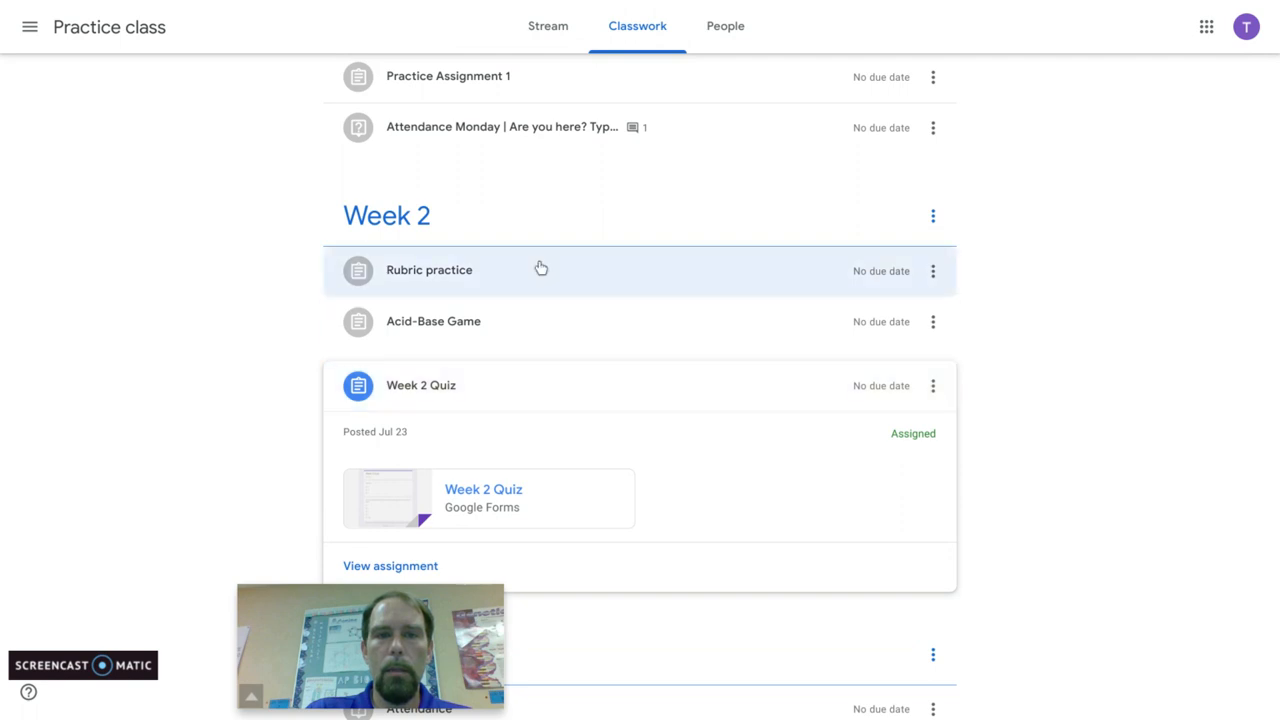
{"action": "scroll", "coordinate": [555, 245], "scroll_direction": "up", "scroll_amount": 5}
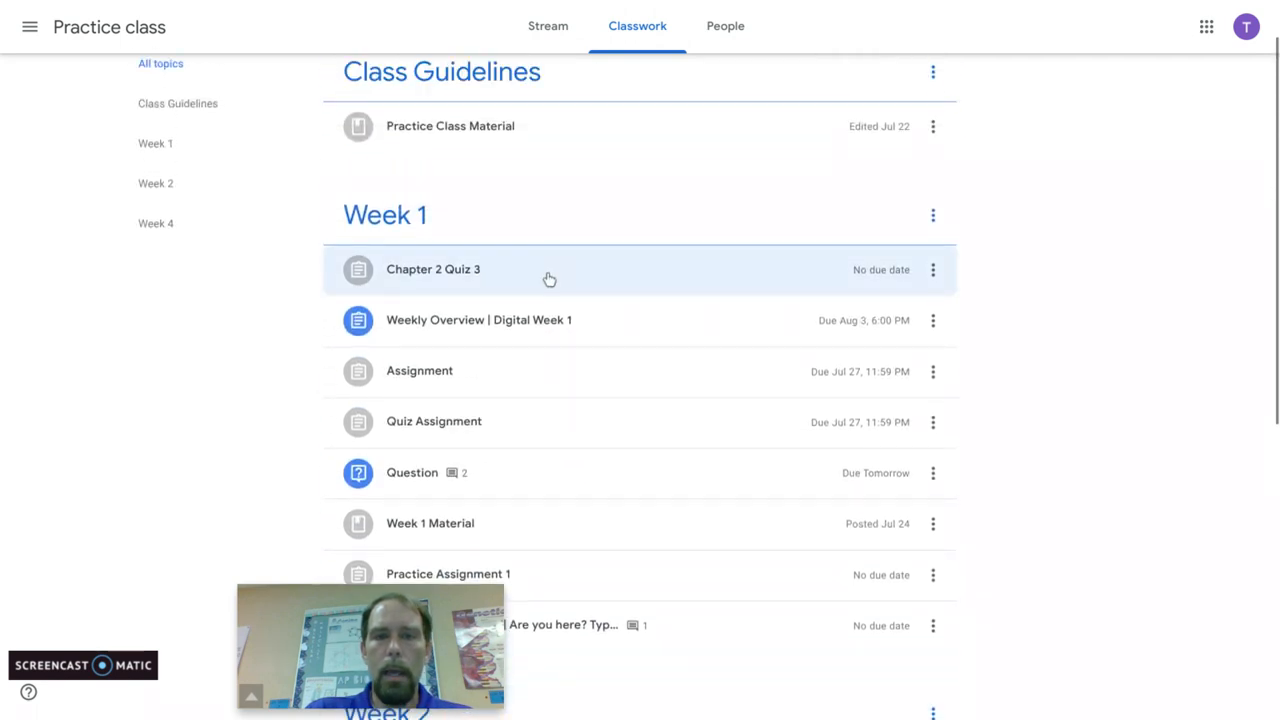
{"action": "left_click", "coordinate": [547, 277]}
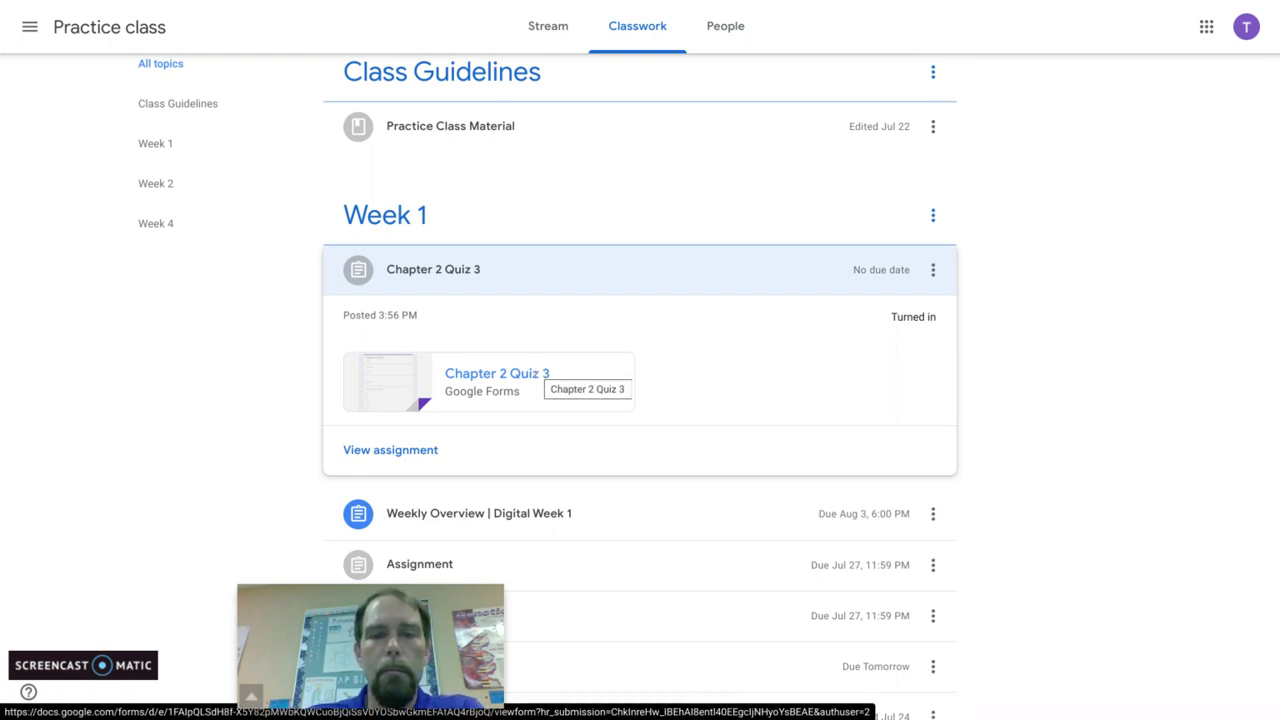
{"action": "left_click", "coordinate": [533, 381]}
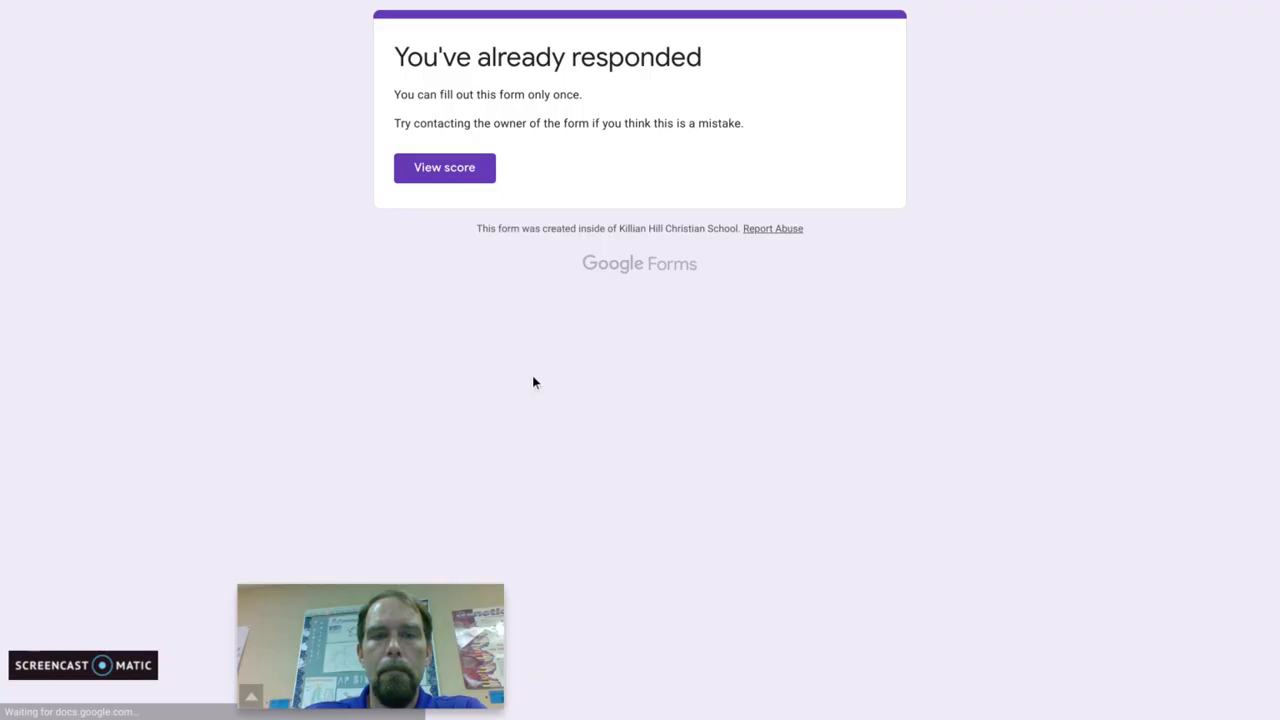
{"action": "left_click", "coordinate": [460, 173]}
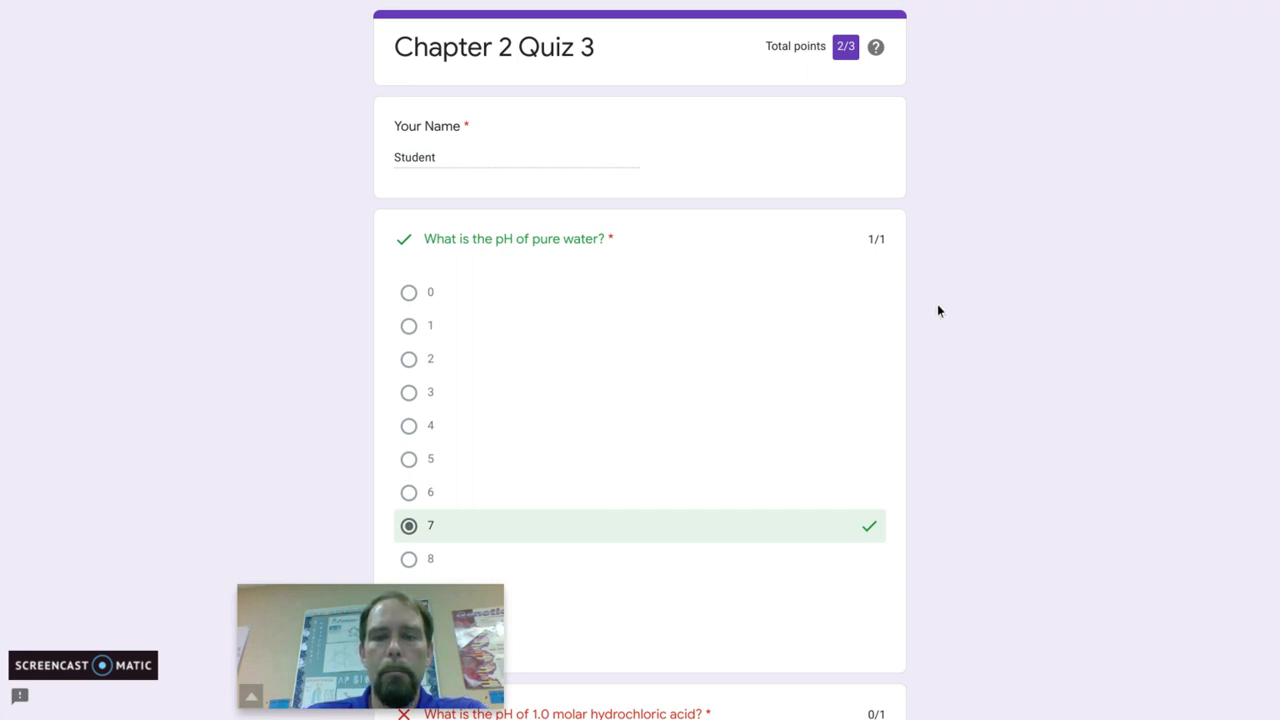
Step: Review the student's correct and missed answers throughout the Chapter 2 Quiz 3 results, and return to the student's classwork page
{"action": "scroll", "coordinate": [942, 317], "scroll_direction": "down", "scroll_amount": 2}
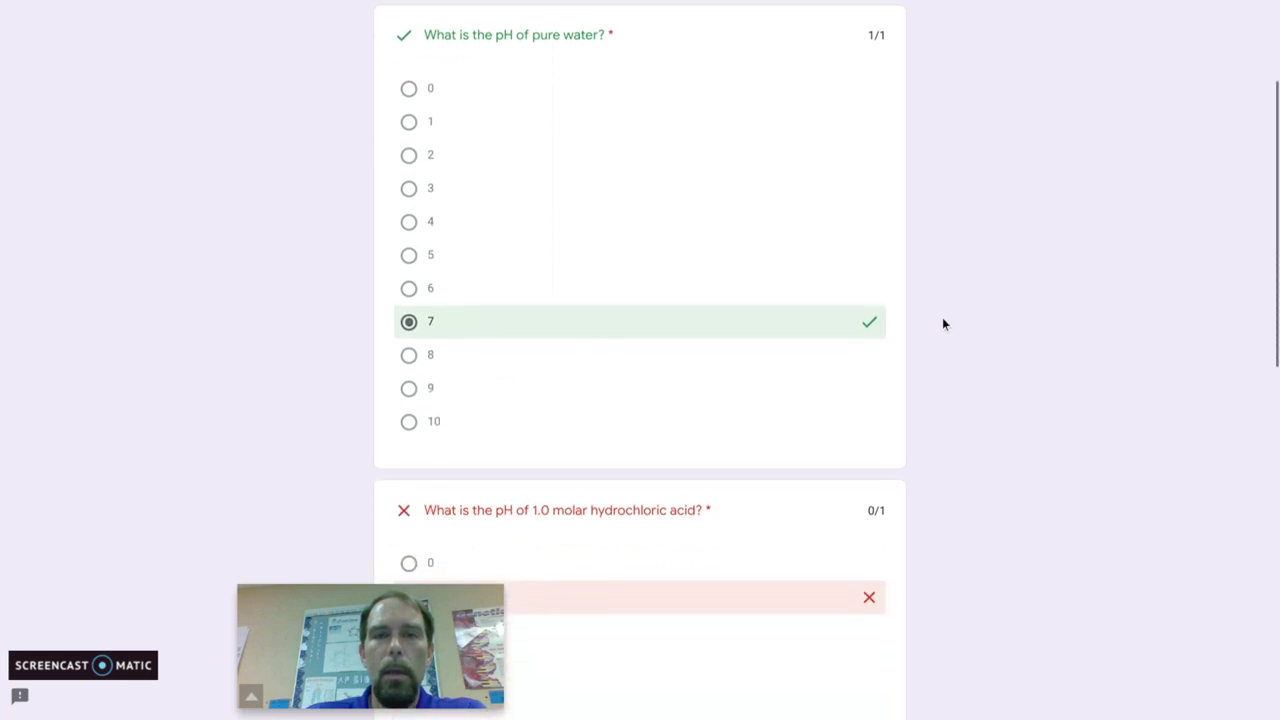
{"action": "scroll", "coordinate": [943, 323], "scroll_direction": "down", "scroll_amount": 1}
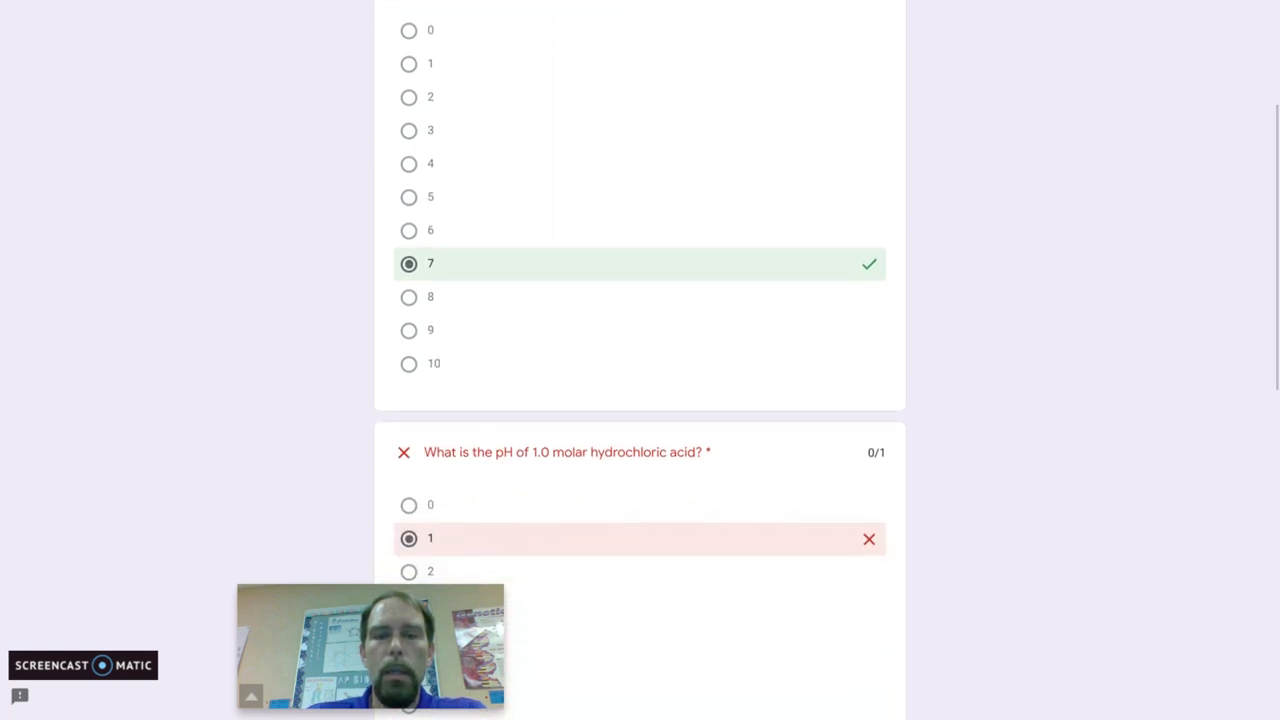
{"action": "scroll", "coordinate": [868, 298], "scroll_direction": "down", "scroll_amount": 2}
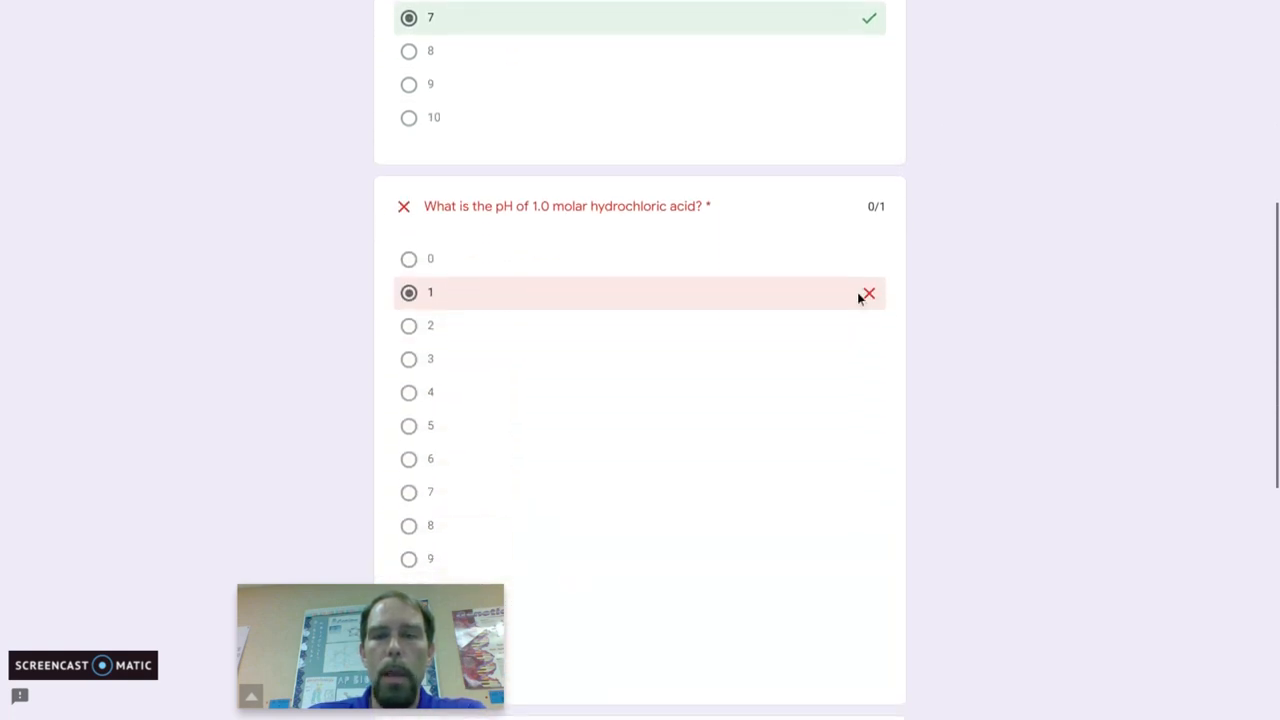
{"action": "scroll", "coordinate": [1045, 260], "scroll_direction": "down", "scroll_amount": 2}
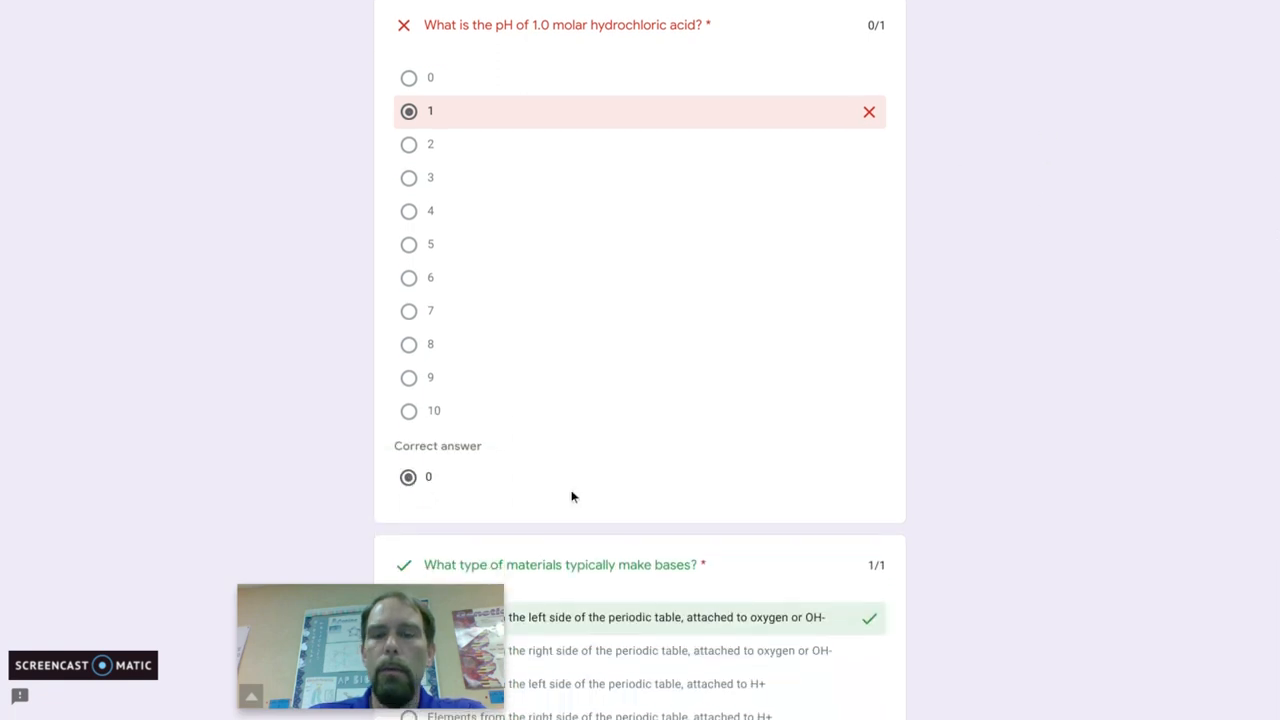
{"action": "scroll", "coordinate": [1005, 378], "scroll_direction": "down", "scroll_amount": 4}
{"action": "scroll", "coordinate": [1005, 378], "scroll_direction": "up", "scroll_amount": 10}
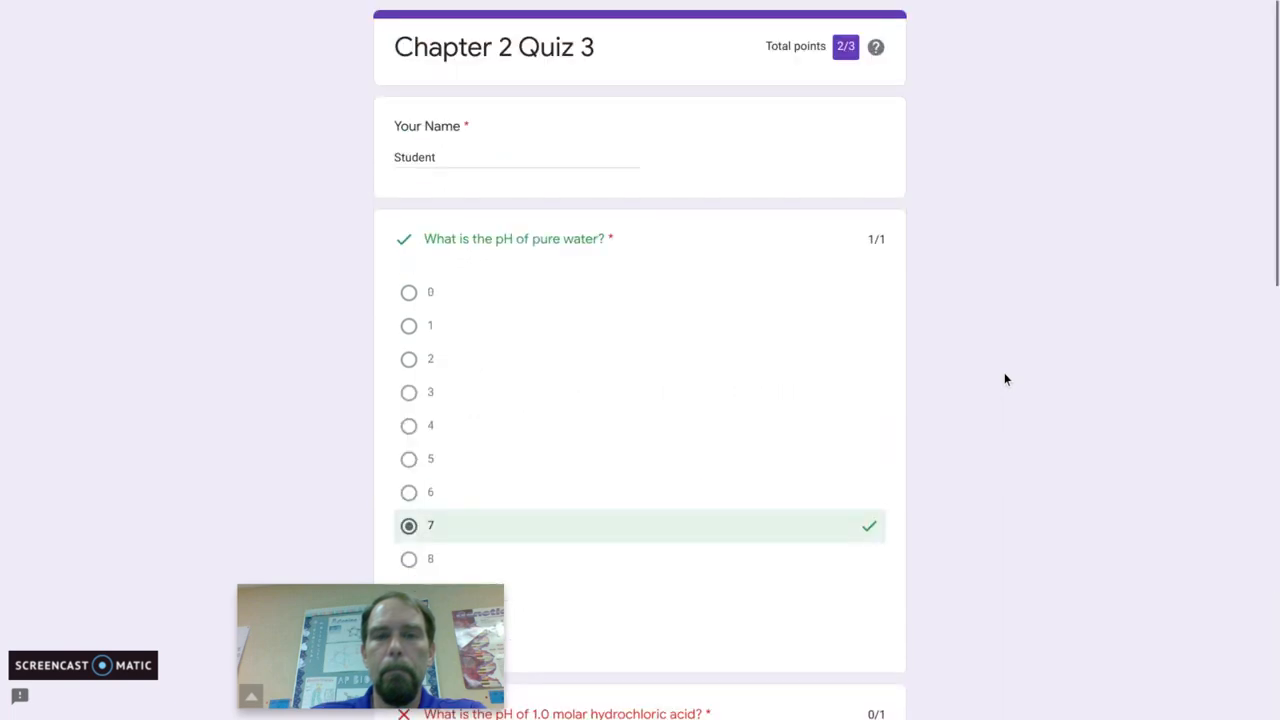
{"action": "left_click", "coordinate": [318, 14]}
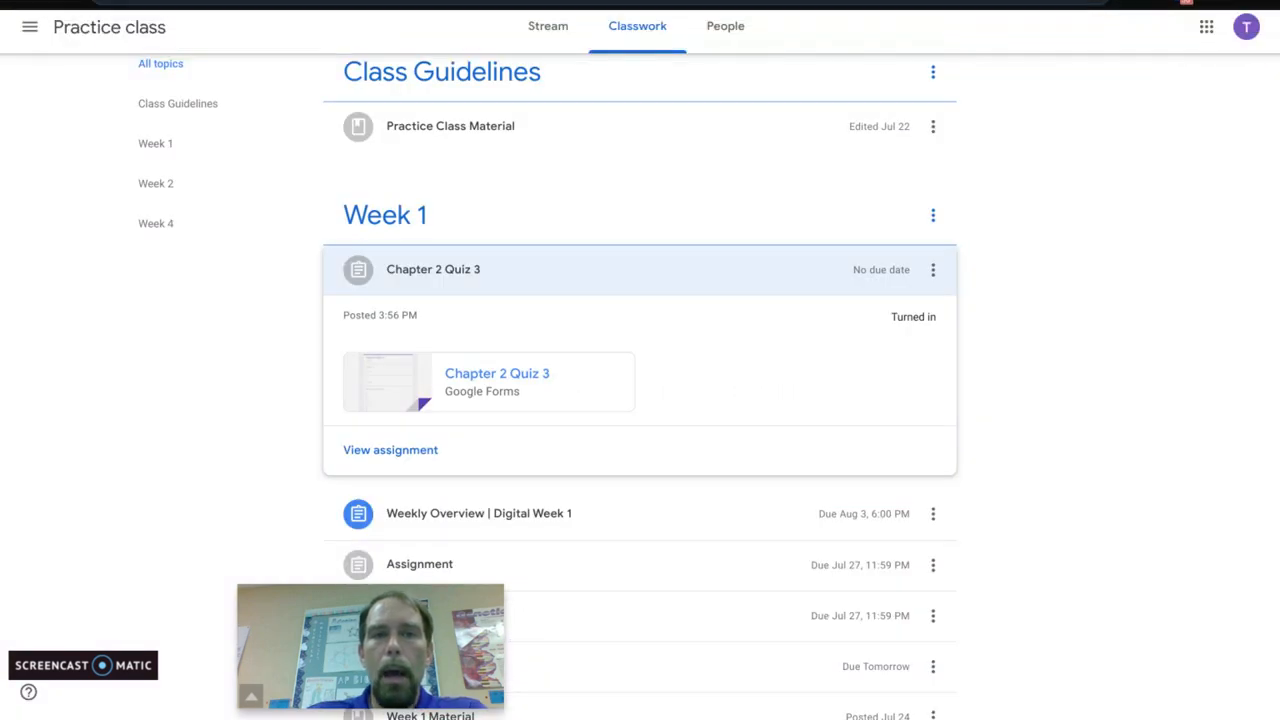
Step: Switch to the teacher's Practice class classwork and open the Example Assignment Quiz form from the scheduled assignment for editing
{"action": "key", "text": "ctrl+shift+Tab"}
{"action": "key", "text": "ctrl+shift+Tab"}
{"action": "key", "text": "ctrl+shift+Tab"}
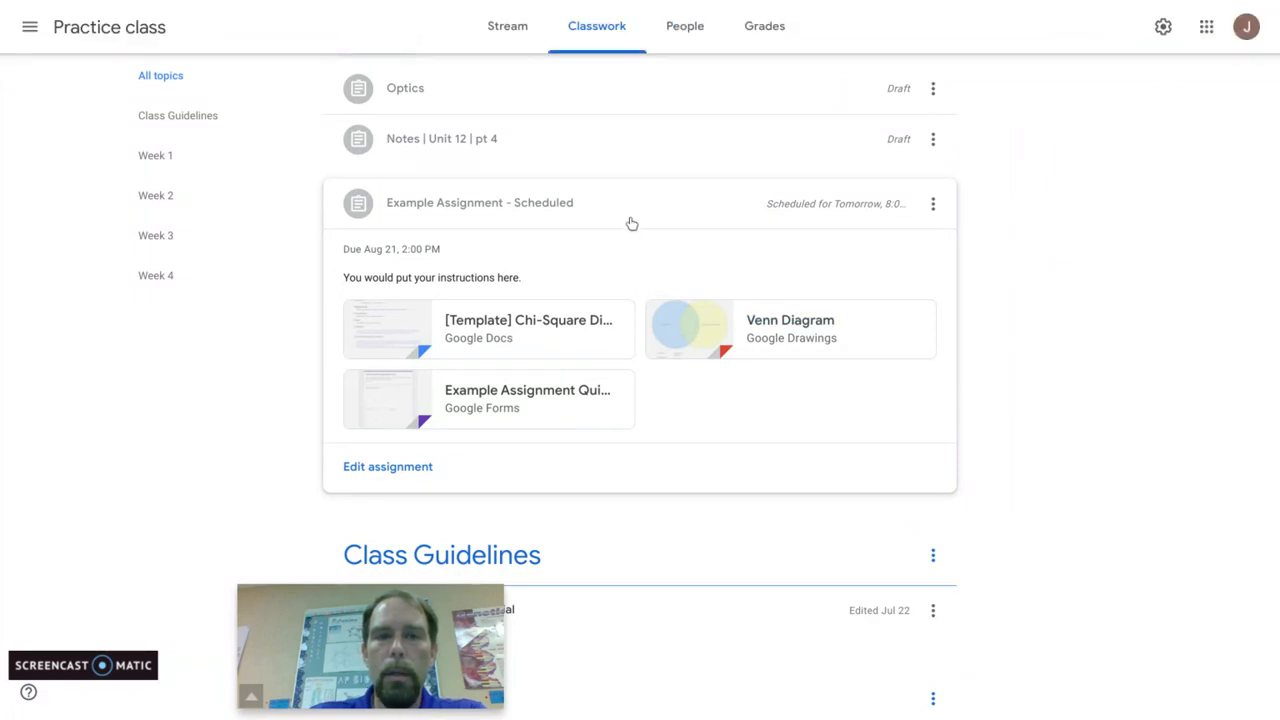
{"action": "left_click", "coordinate": [520, 391]}
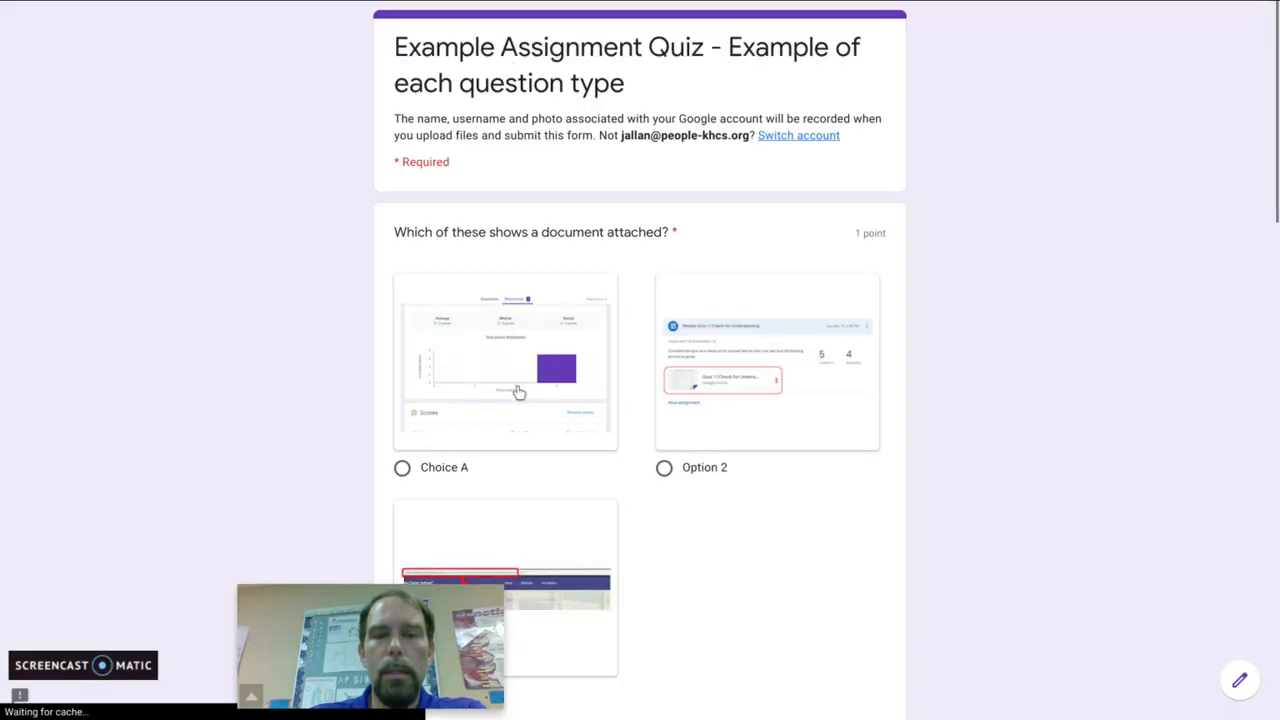
{"action": "left_click", "coordinate": [1240, 688]}
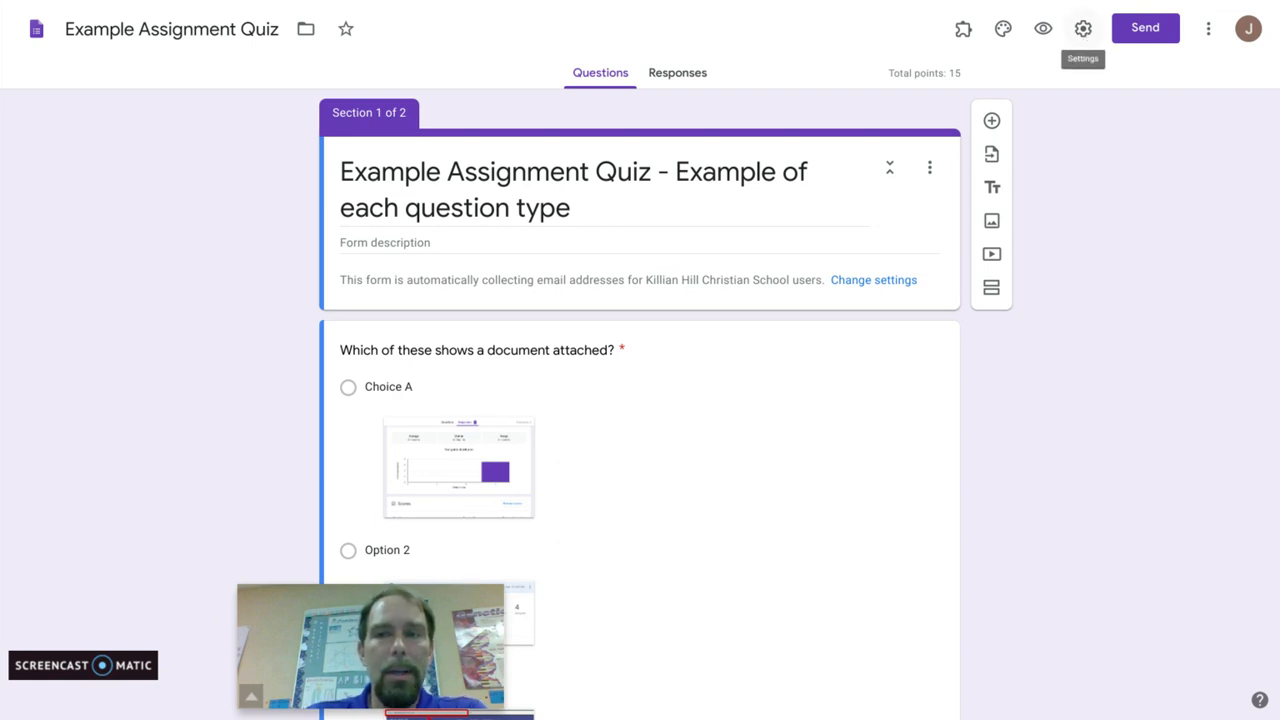
Step: In the form's quiz settings, try releasing grades "Later, after manual review", set it back to "Immediately after each submission", and save
{"action": "left_click", "coordinate": [1083, 28]}
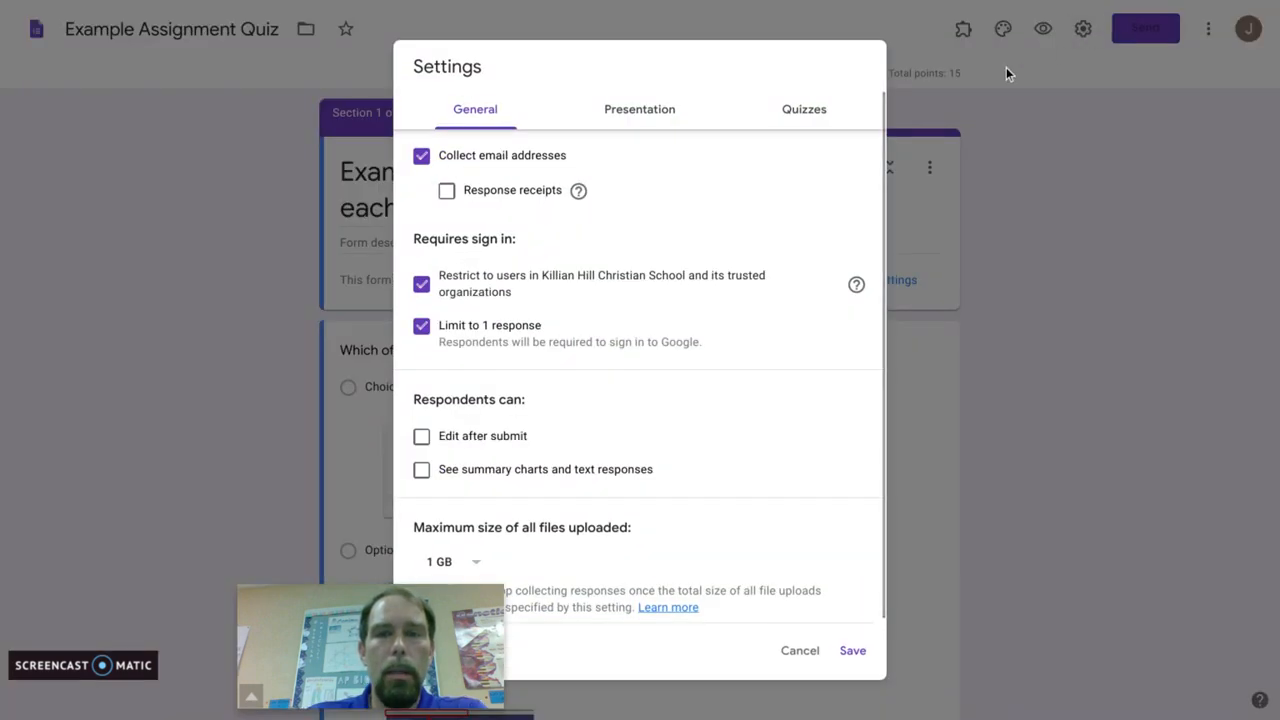
{"action": "left_click", "coordinate": [804, 110]}
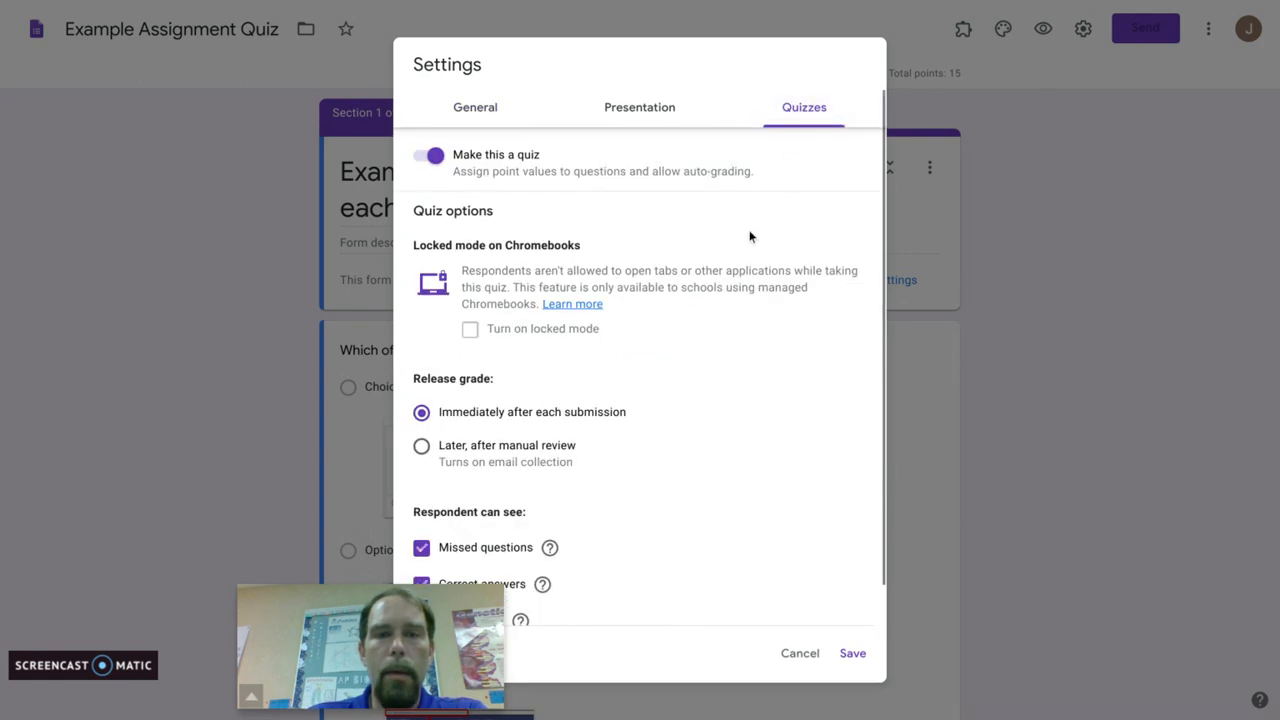
{"action": "scroll", "coordinate": [721, 320], "scroll_direction": "down", "scroll_amount": 1}
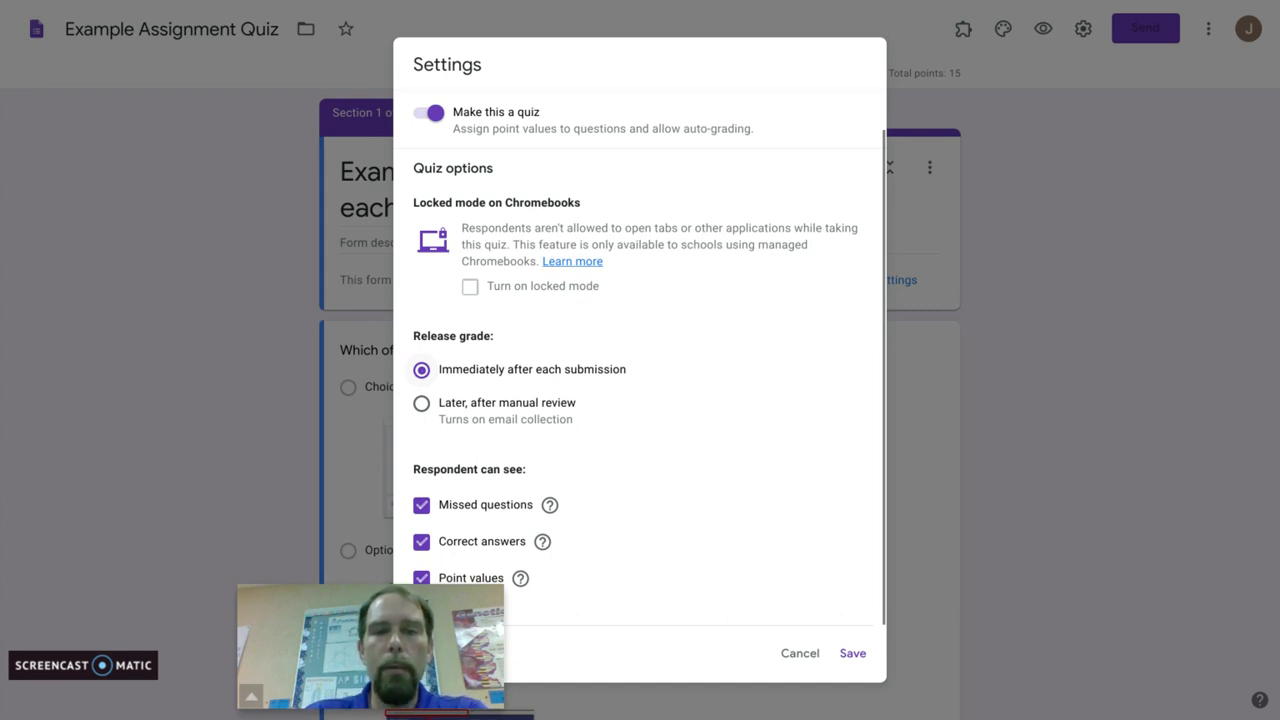
{"action": "left_click", "coordinate": [422, 405]}
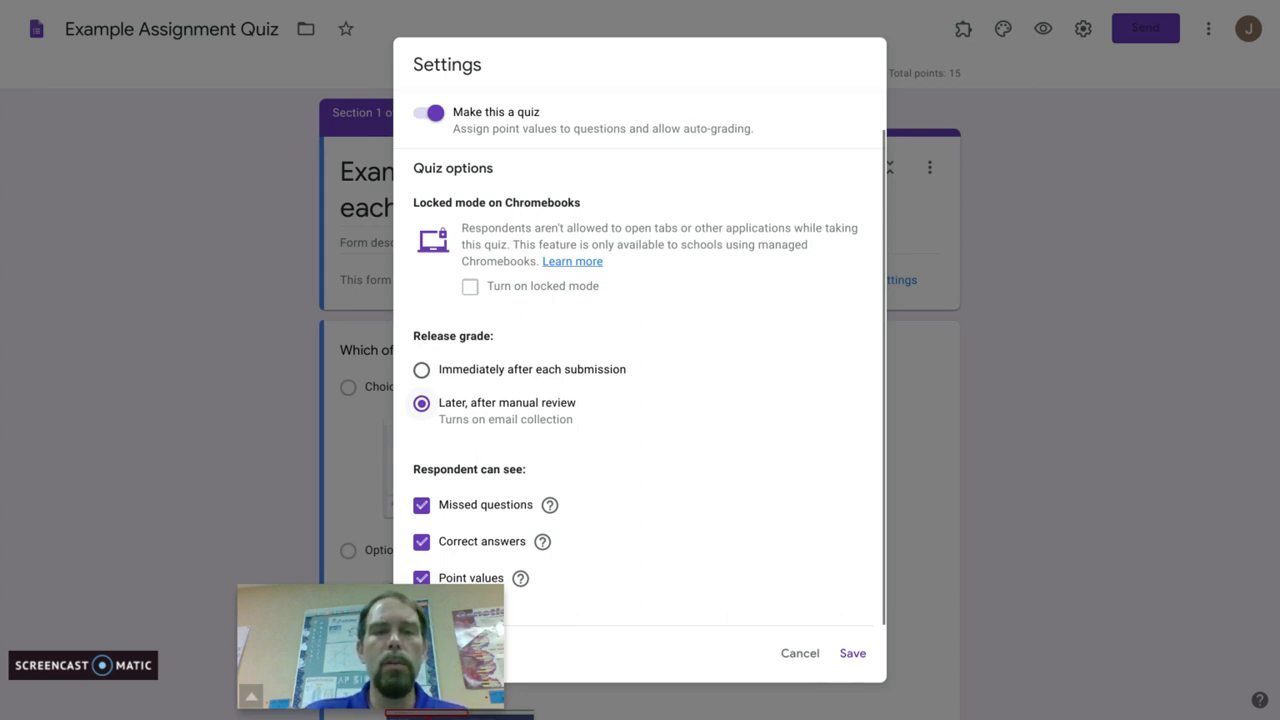
{"action": "left_click", "coordinate": [423, 372]}
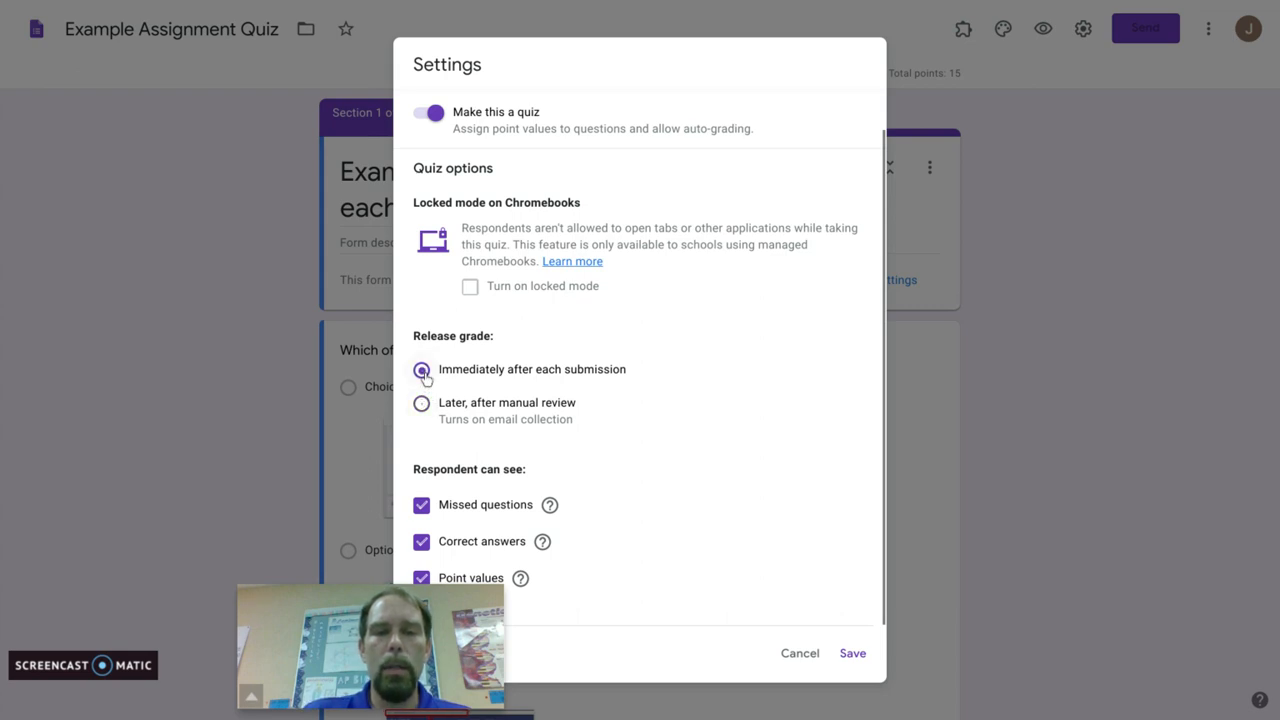
{"action": "left_click", "coordinate": [852, 653]}
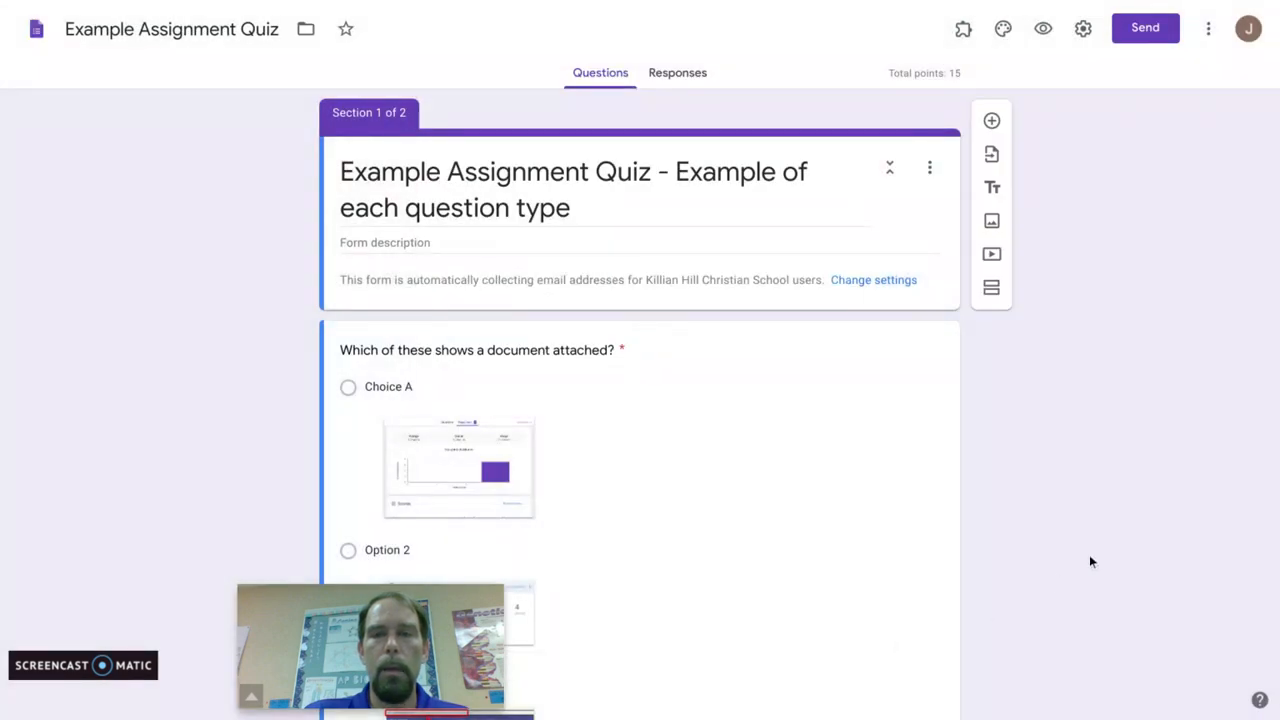